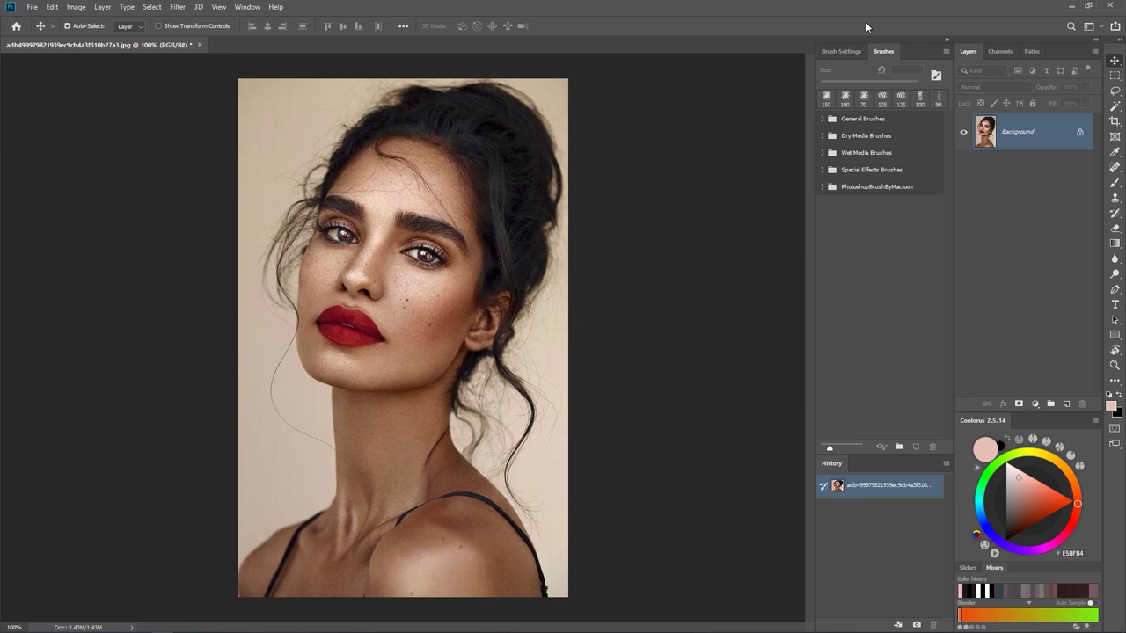
# Create a new layer above the Background and select the HardRound brush from the PhotoshopBrushByMactoon set
pyautogui.hotkey('ctrl', 'shift', 'n')
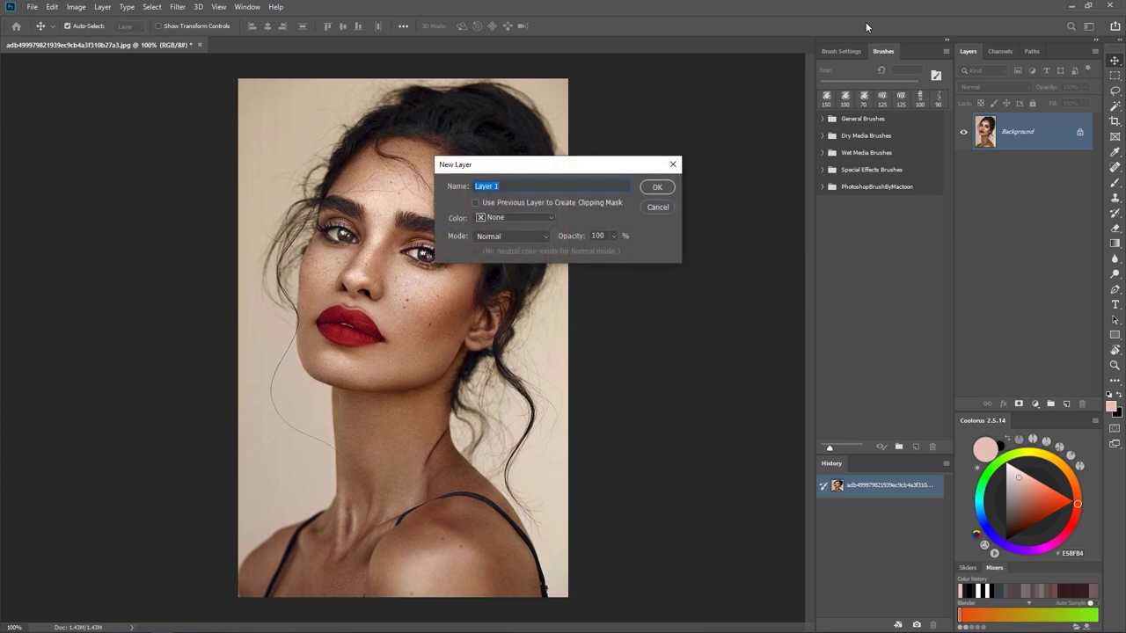
pyautogui.press('Return')
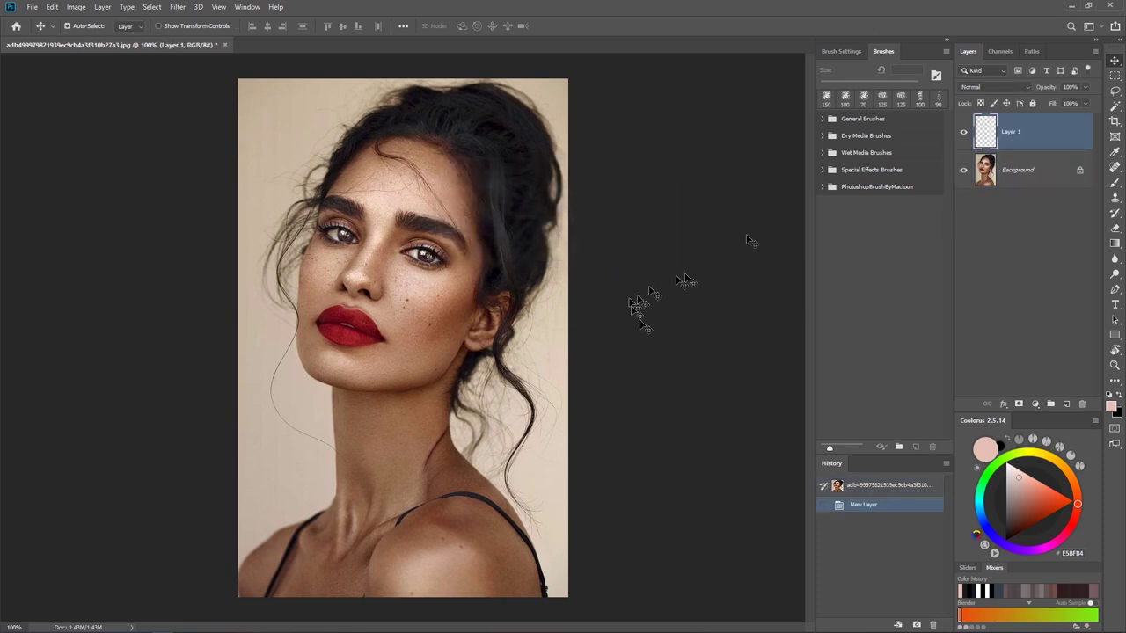
pyautogui.click(824, 194)
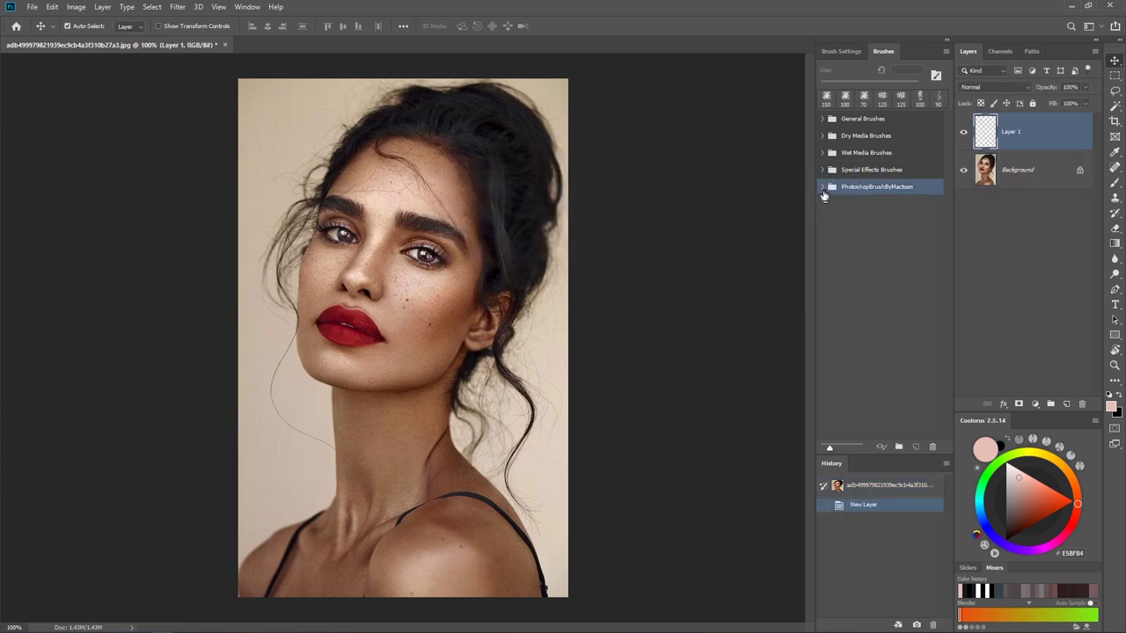
pyautogui.click(823, 186)
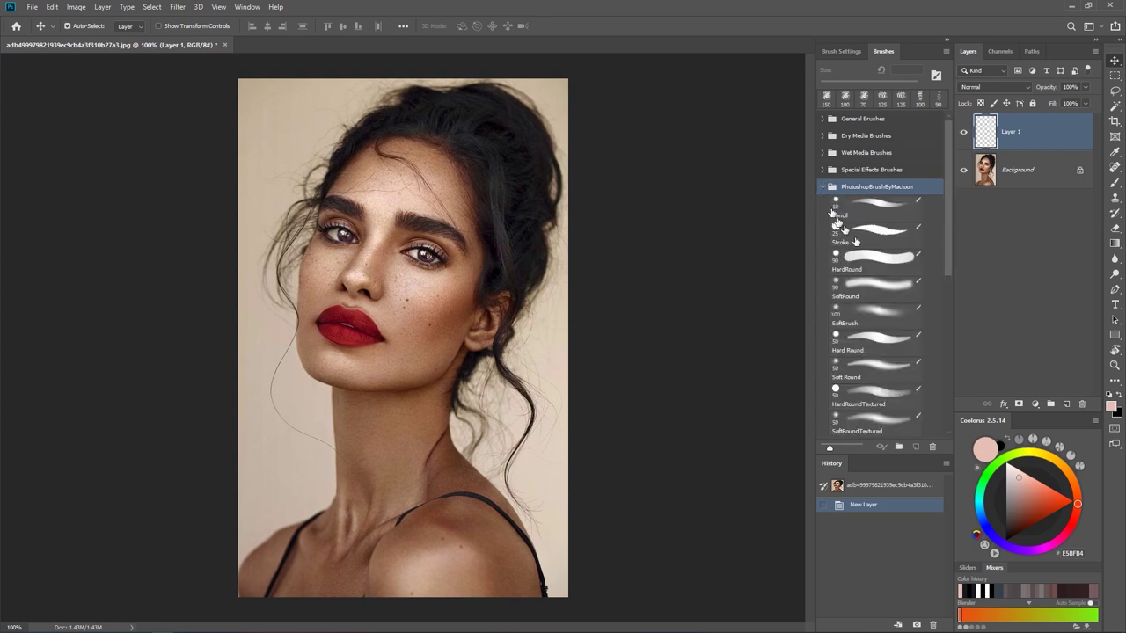
pyautogui.click(877, 257)
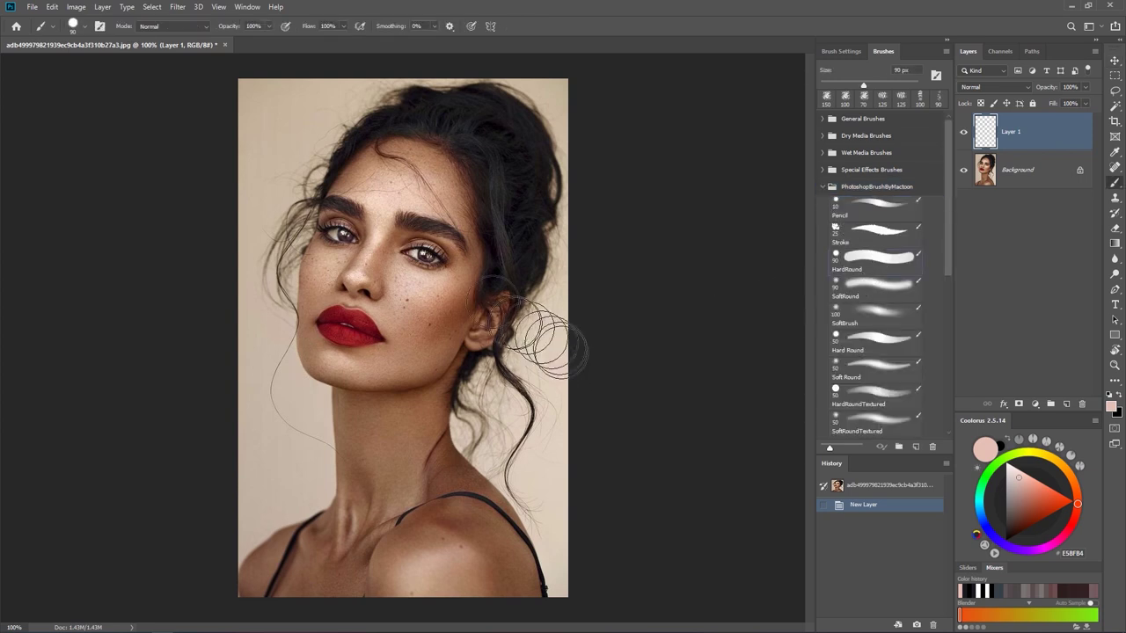
# Switch to full screen mode with the menu bar and choose the 10 px Pencil brush with black as foreground colour
pyautogui.scroll(3, 482, 317)
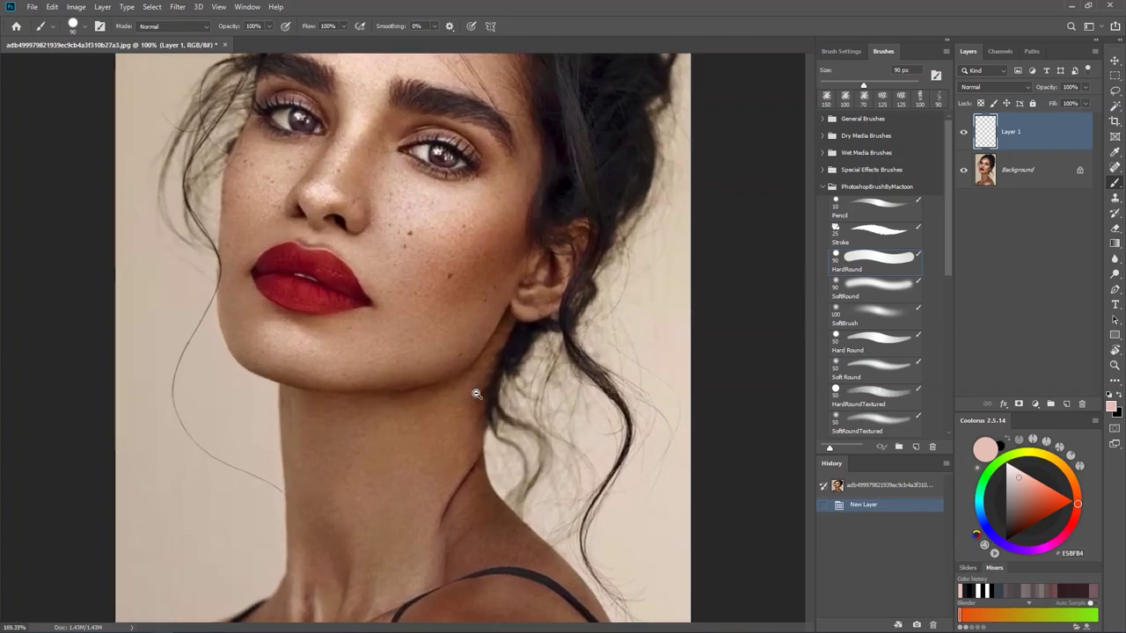
pyautogui.scroll(-3, 489, 308)
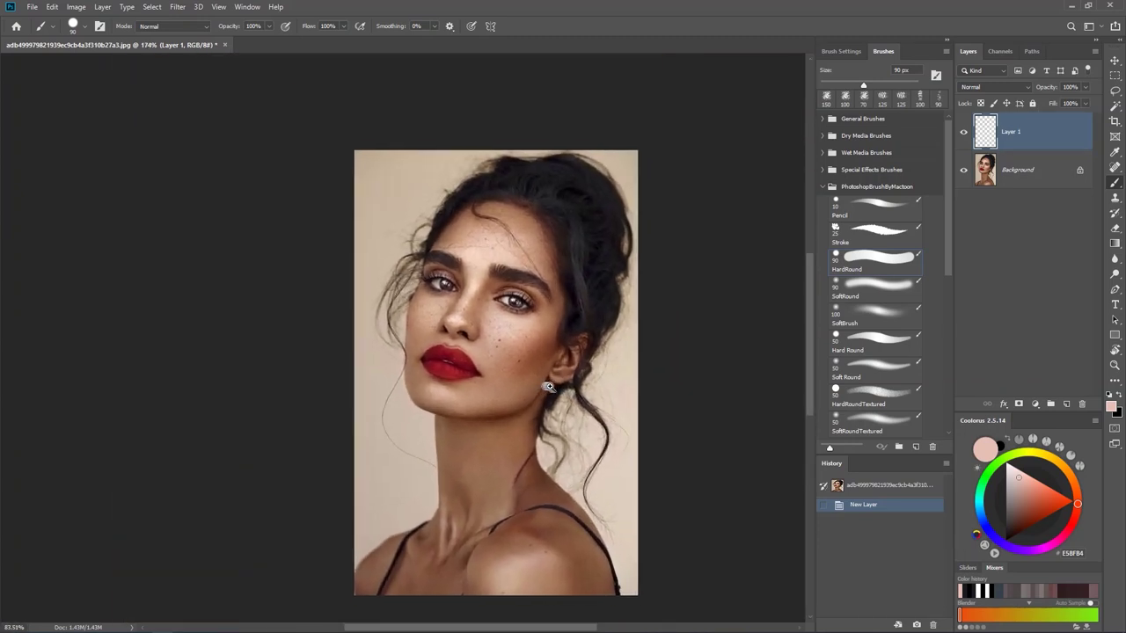
pyautogui.press('f')
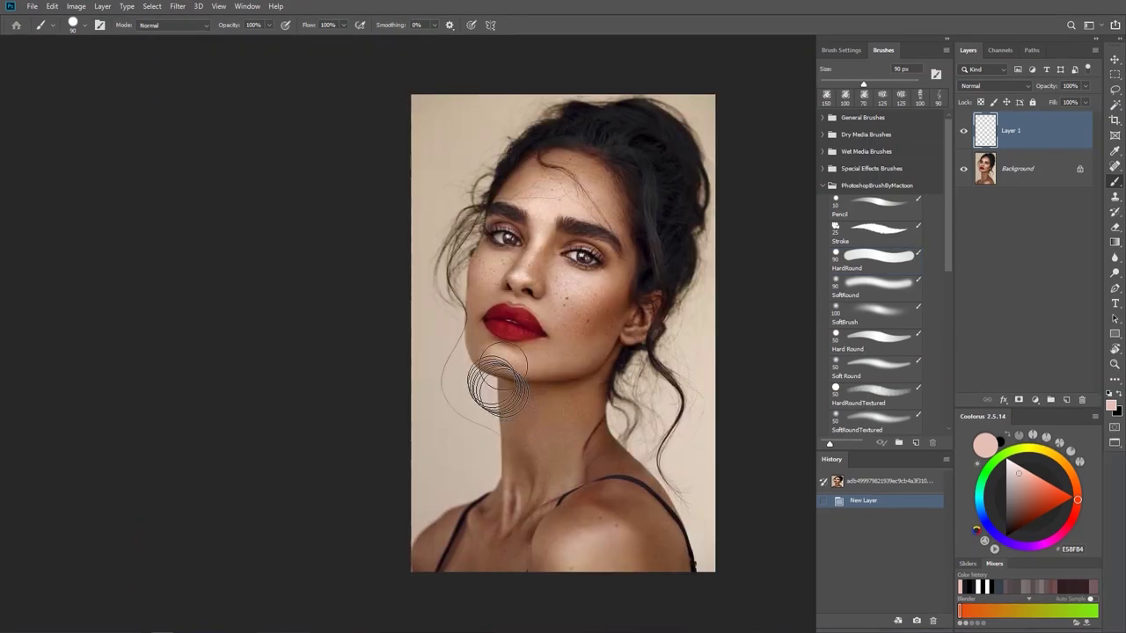
pyautogui.moveTo(606, 384); pyautogui.dragTo(505, 368)
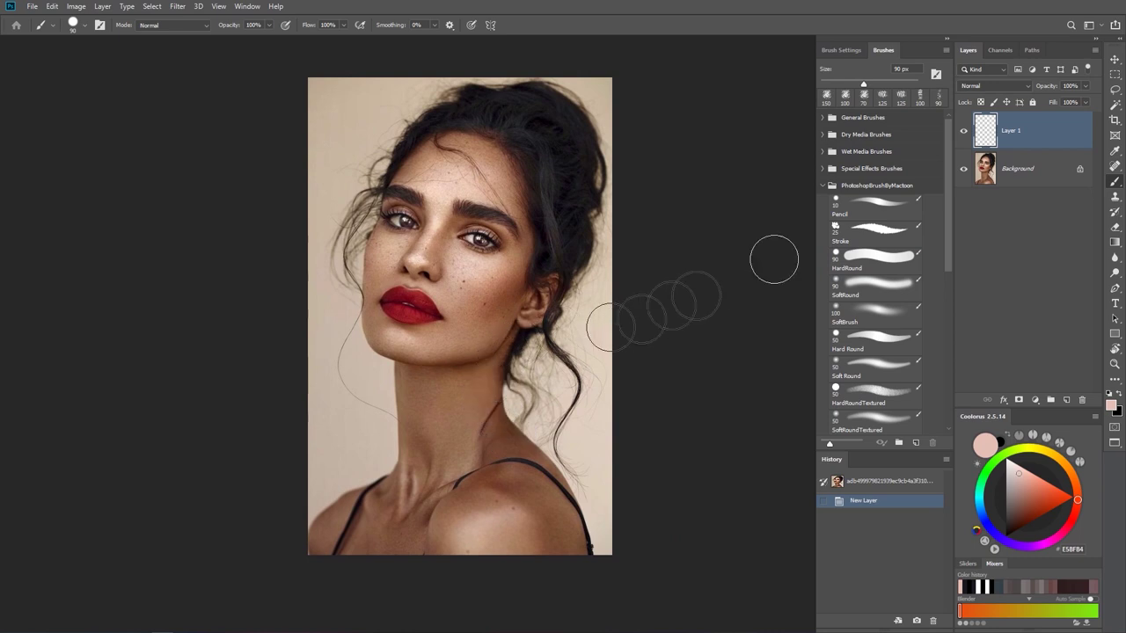
pyautogui.click(866, 206)
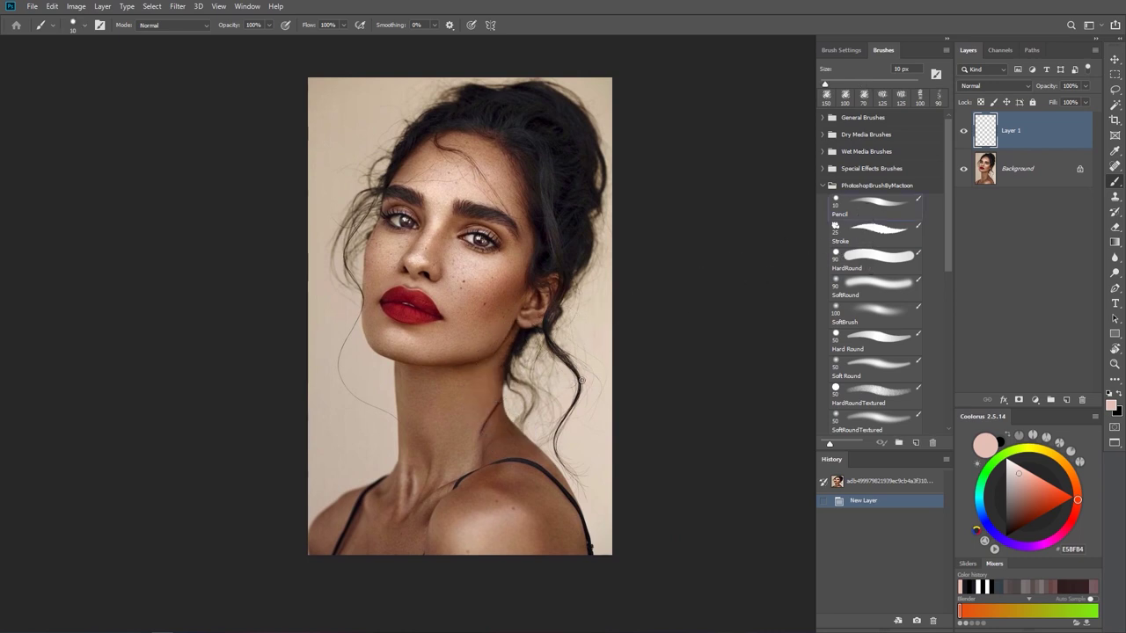
pyautogui.press('x')
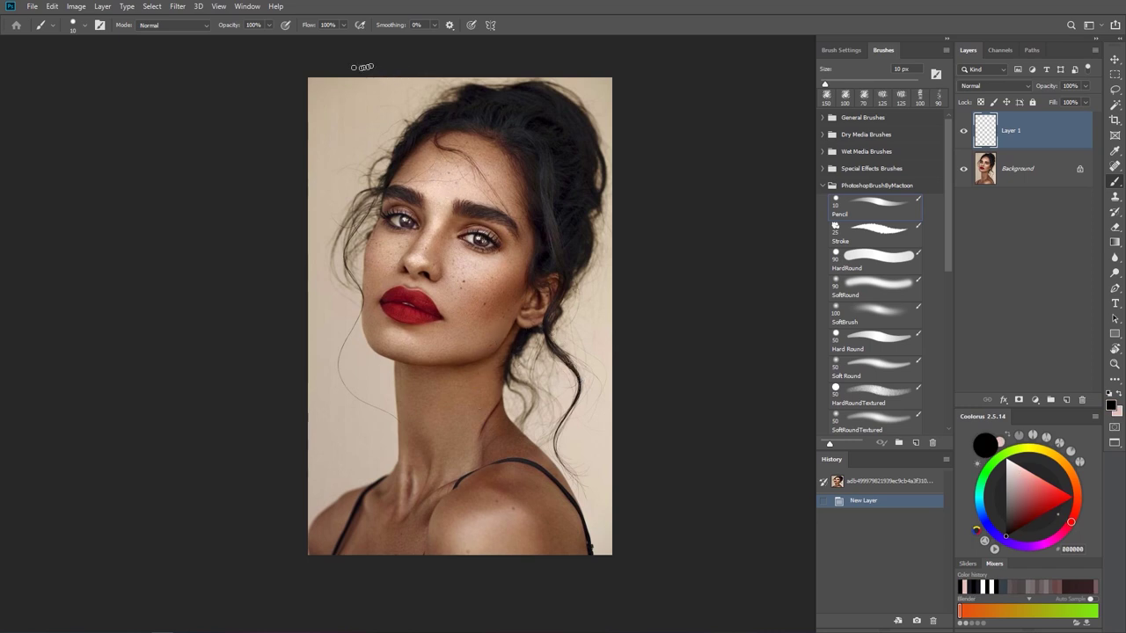
pyautogui.moveTo(349, 56); pyautogui.dragTo(405, 128)
pyautogui.hotkey('ctrl', 'z')
pyautogui.moveTo(371, 78)
pyautogui.mouseDown()
pyautogui.moveTo(407, 132)
pyautogui.moveTo(402, 148)
pyautogui.mouseUp()
pyautogui.moveTo(404, 140); pyautogui.dragTo(428, 160)
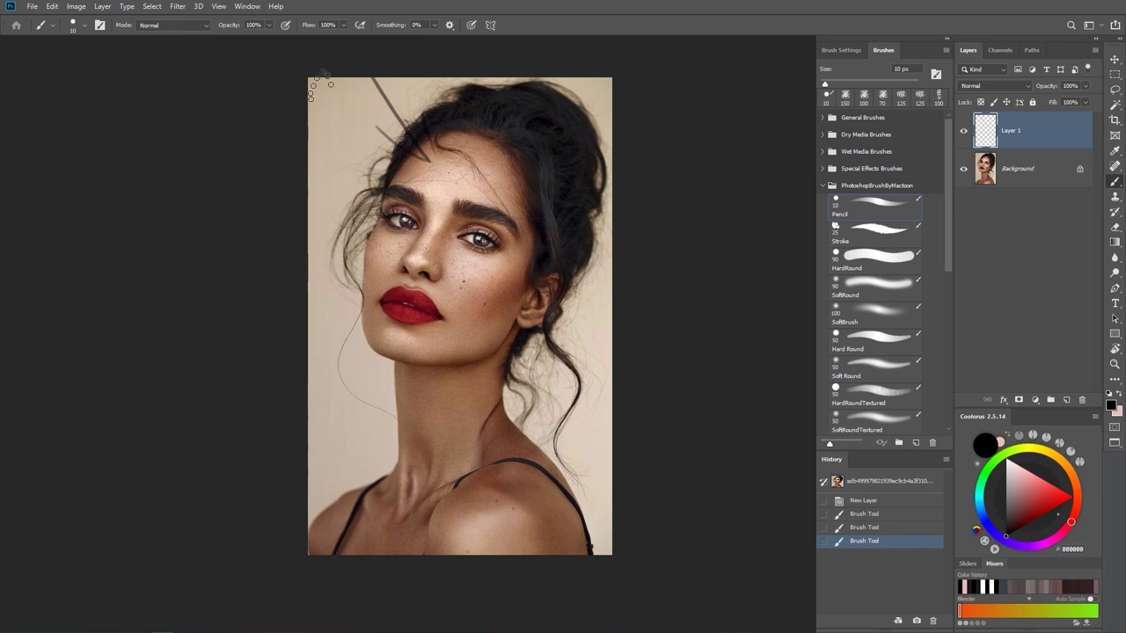
pyautogui.moveTo(430, 173)
pyautogui.mouseDown()
pyautogui.moveTo(450, 186)
pyautogui.moveTo(331, 130)
pyautogui.mouseUp()
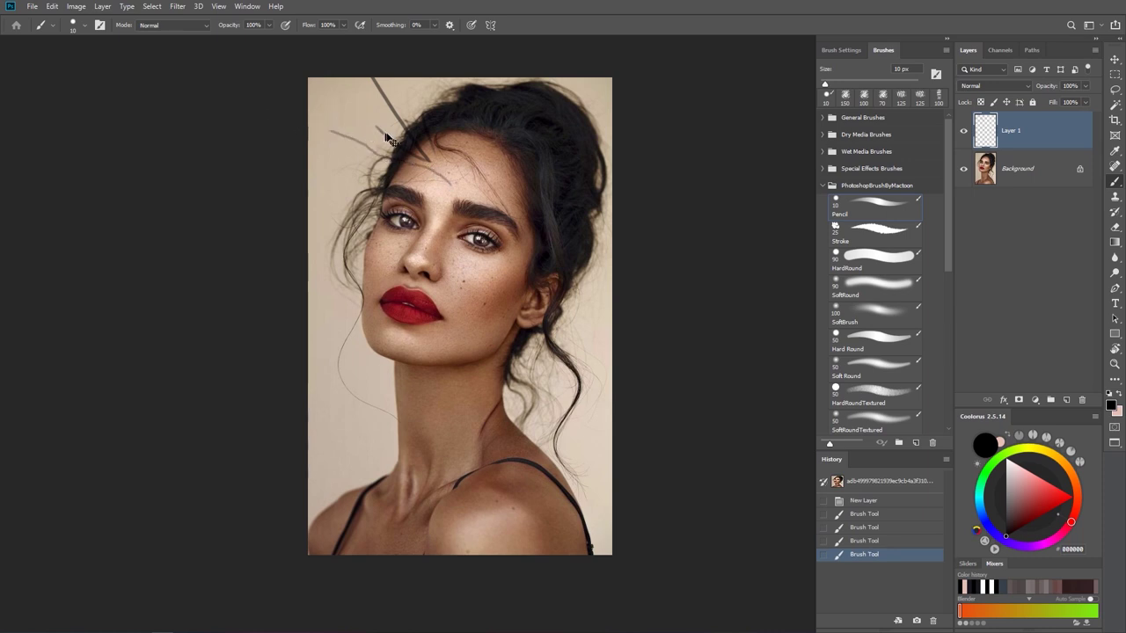
pyautogui.hotkey('ctrl', 'z')
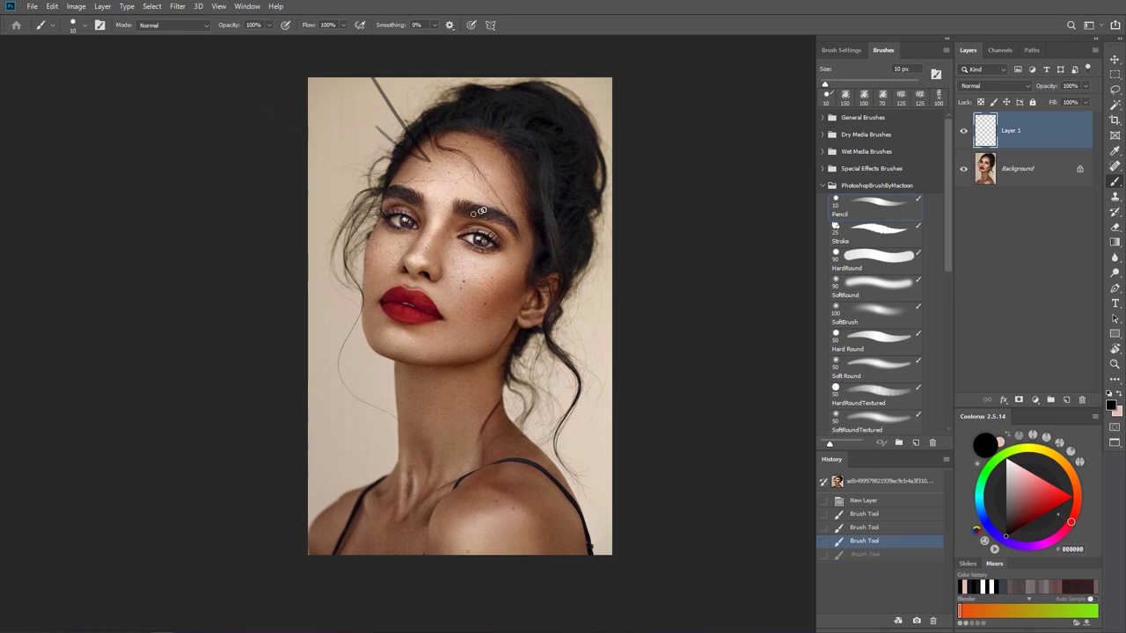
pyautogui.hotkey('ctrl', 'z')
pyautogui.hotkey('ctrl', 'z')
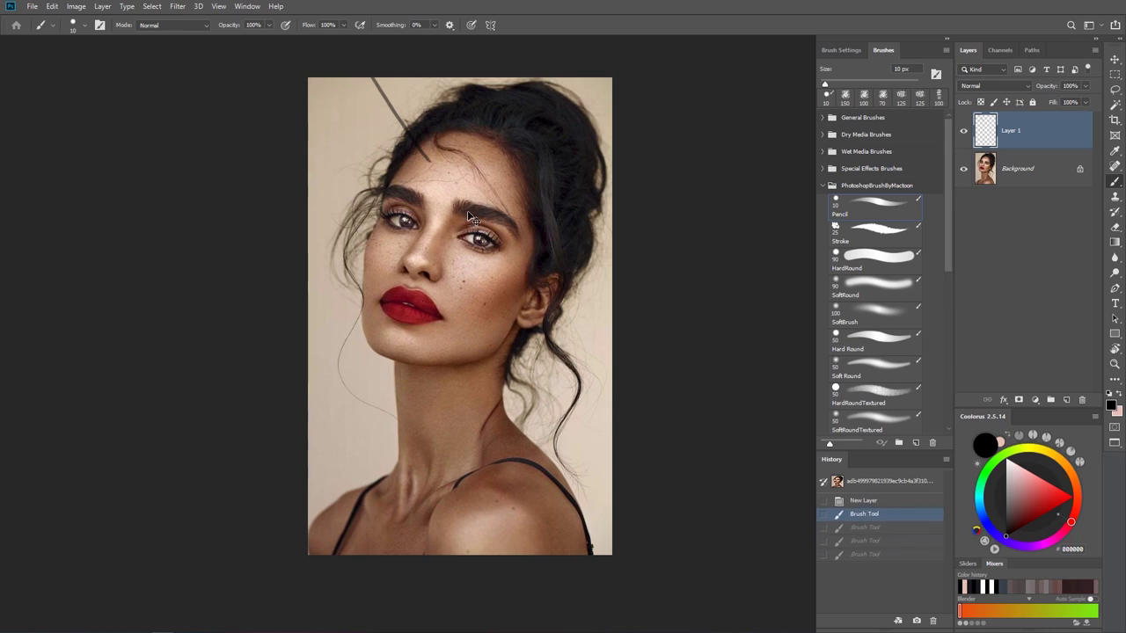
pyautogui.hotkey('ctrl', 'z')
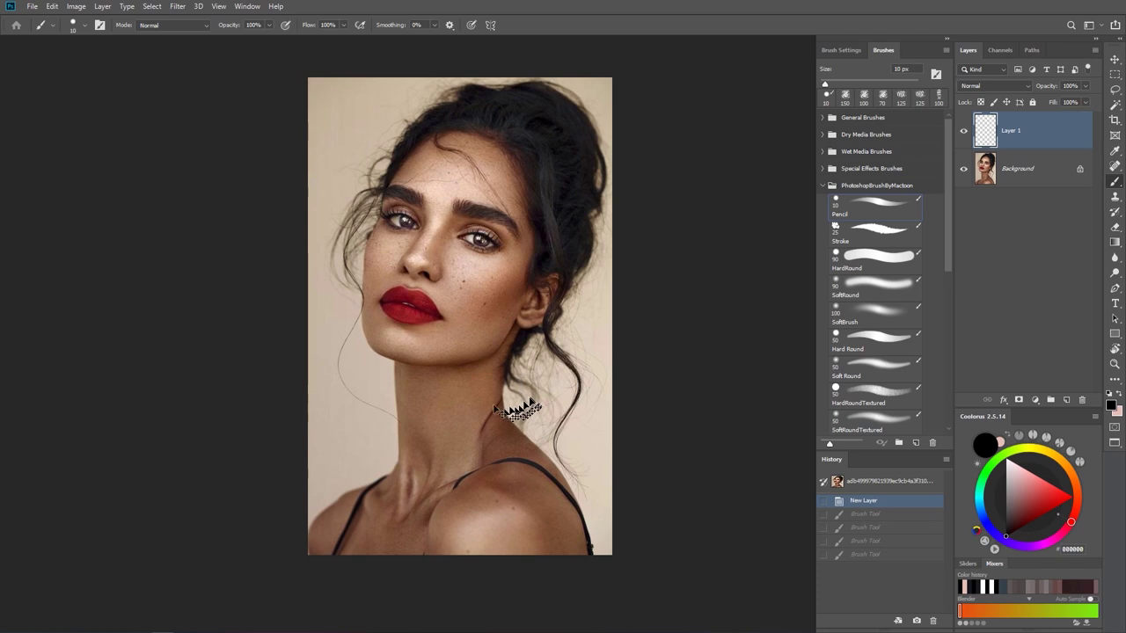
# Mark the neck's shadow, midtone and highlight areas with three black crosses at its side, middle and base
pyautogui.scroll(5, 482, 383)
pyautogui.scroll(2, 538, 490)
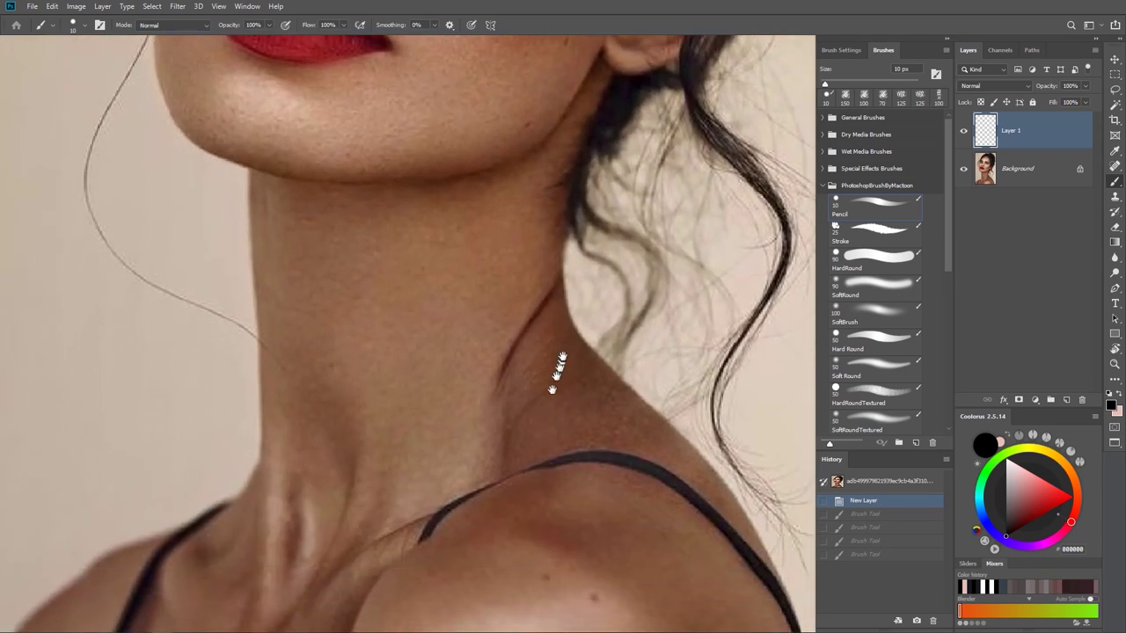
pyautogui.moveTo(541, 286)
pyautogui.mouseDown()
pyautogui.moveTo(533, 344)
pyautogui.moveTo(563, 343)
pyautogui.mouseUp()
pyautogui.moveTo(471, 426)
pyautogui.mouseDown()
pyautogui.moveTo(555, 294)
pyautogui.moveTo(572, 304)
pyautogui.mouseUp()
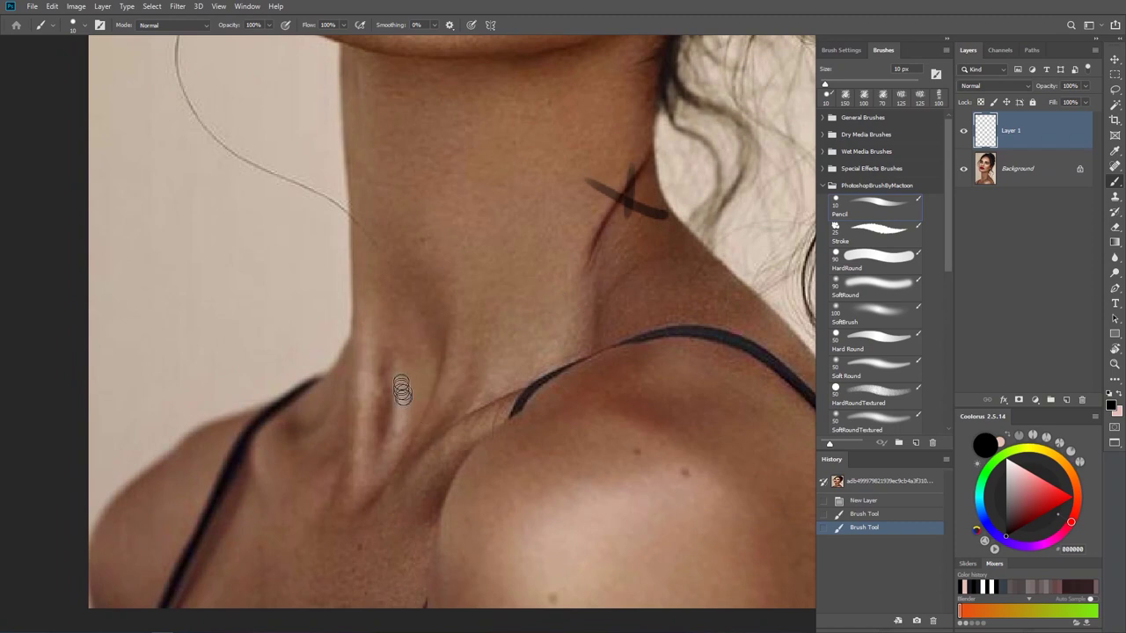
pyautogui.moveTo(400, 380); pyautogui.dragTo(401, 428)
pyautogui.moveTo(373, 397); pyautogui.dragTo(424, 420)
pyautogui.moveTo(521, 230); pyautogui.dragTo(513, 285)
pyautogui.moveTo(484, 243); pyautogui.dragTo(554, 269)
pyautogui.scroll(-5, 605, 327)
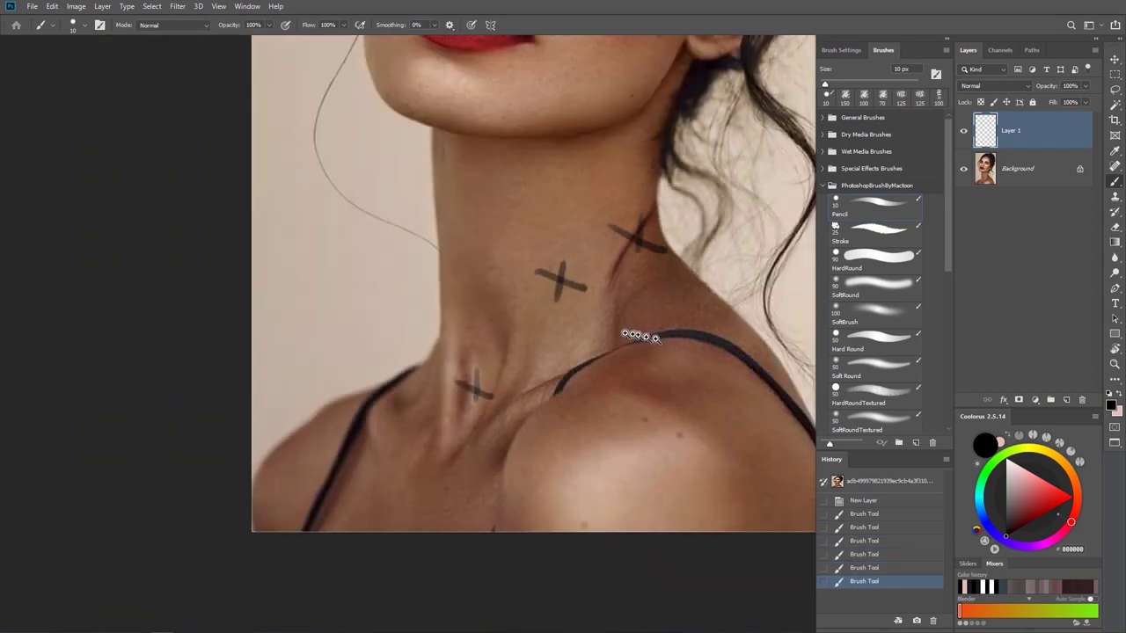
pyautogui.moveTo(636, 373); pyautogui.dragTo(523, 374)
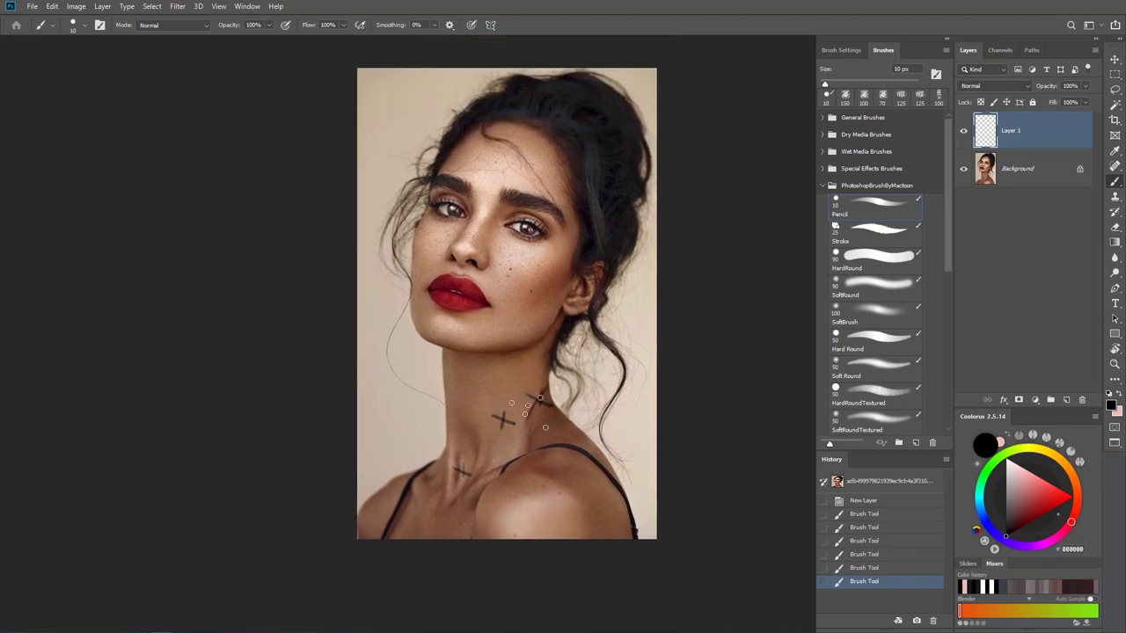
# Draw two black crosses on the forehead, one above the brows and one near the hairline
pyautogui.scroll(5, 545, 317)
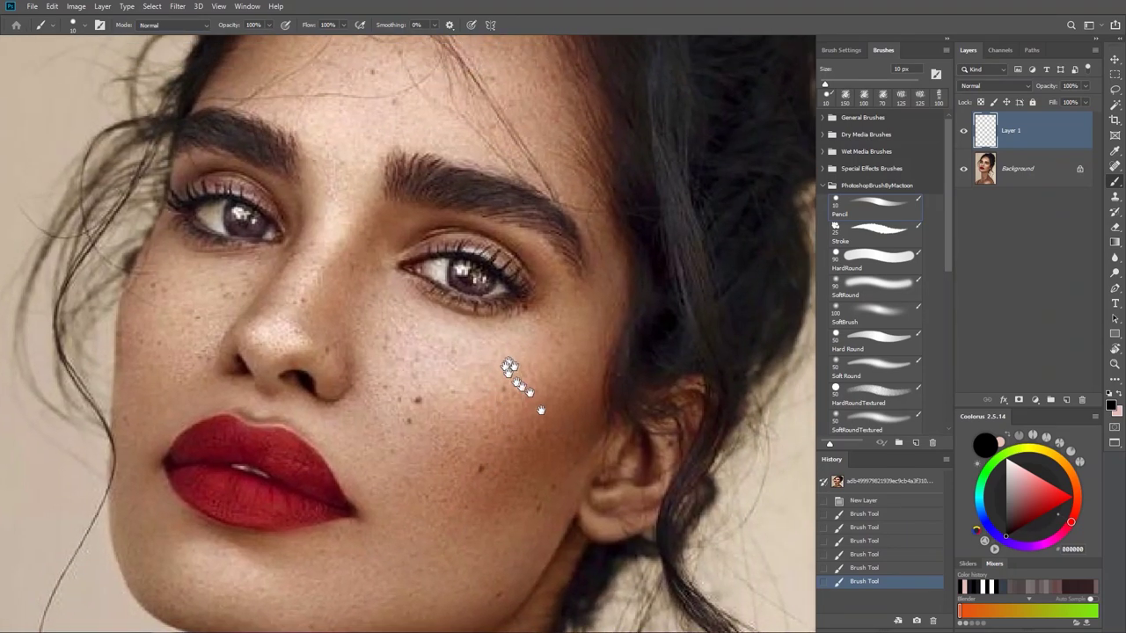
pyautogui.moveTo(510, 365); pyautogui.dragTo(517, 420)
pyautogui.moveTo(403, 131); pyautogui.dragTo(406, 174)
pyautogui.moveTo(367, 139); pyautogui.dragTo(431, 164)
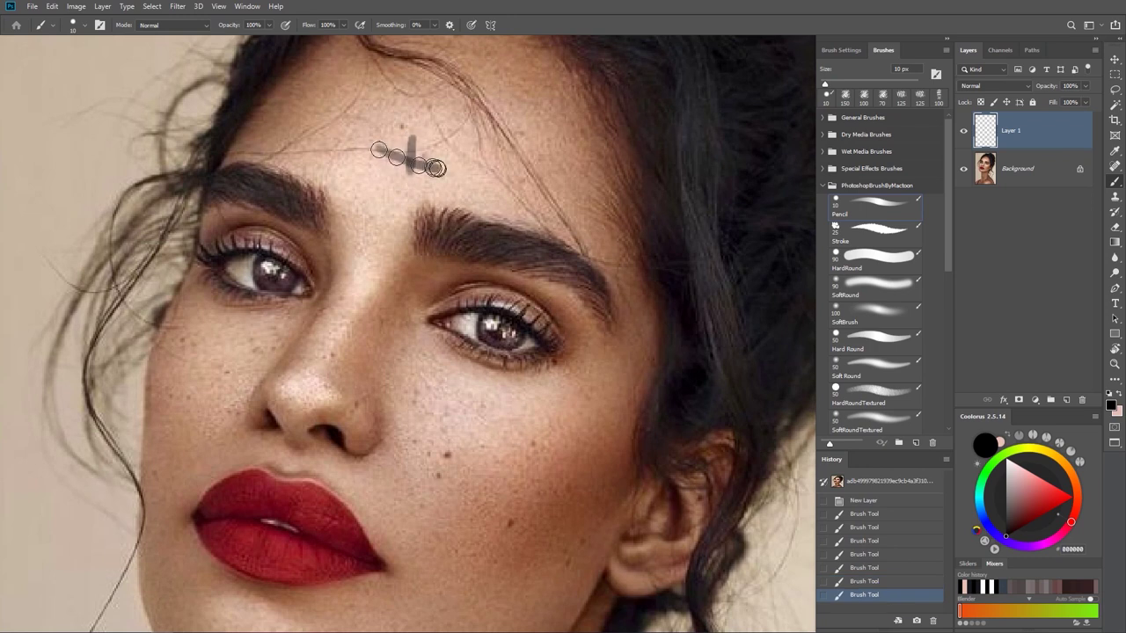
pyautogui.moveTo(491, 205)
pyautogui.mouseDown()
pyautogui.moveTo(480, 378)
pyautogui.moveTo(489, 247)
pyautogui.moveTo(526, 239)
pyautogui.mouseUp()
pyautogui.moveTo(533, 369); pyautogui.dragTo(519, 264)
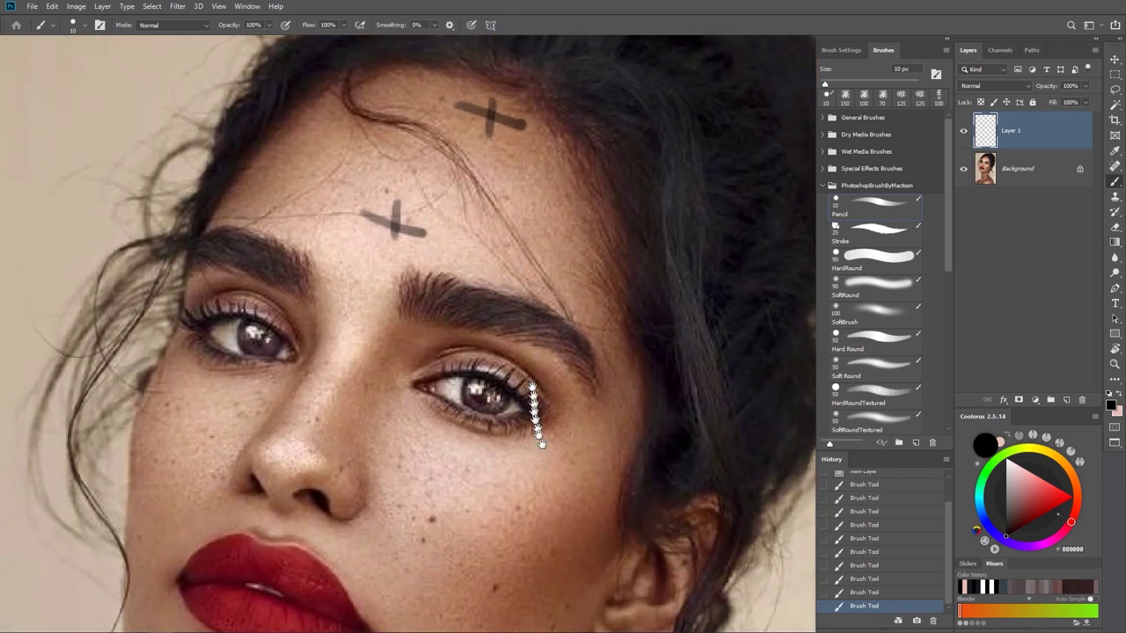
# Draw a black cross on the shadow along the lower edge of the jaw
pyautogui.moveTo(540, 432); pyautogui.dragTo(524, 264)
pyautogui.moveTo(538, 335); pyautogui.dragTo(518, 254)
pyautogui.moveTo(429, 354)
pyautogui.mouseDown()
pyautogui.moveTo(427, 378)
pyautogui.moveTo(451, 367)
pyautogui.mouseUp()
pyautogui.hotkey('ctrl', '0')
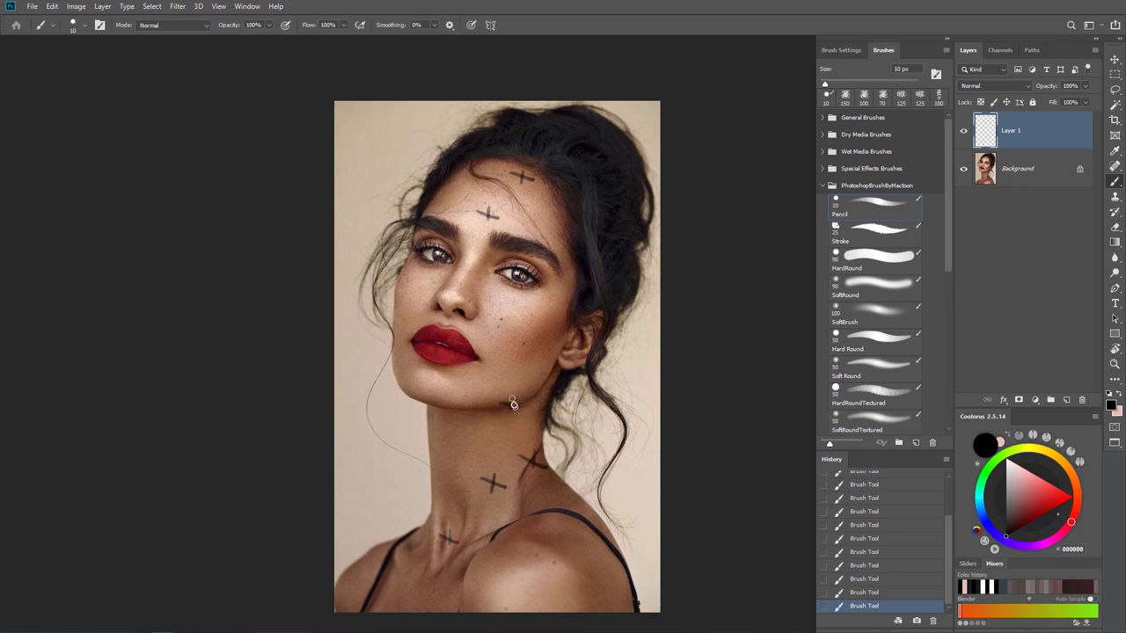
pyautogui.moveTo(517, 171); pyautogui.dragTo(534, 189)
# Add a new layer above the crosses and set up the HardRound brush at 15 px
pyautogui.click(879, 257)
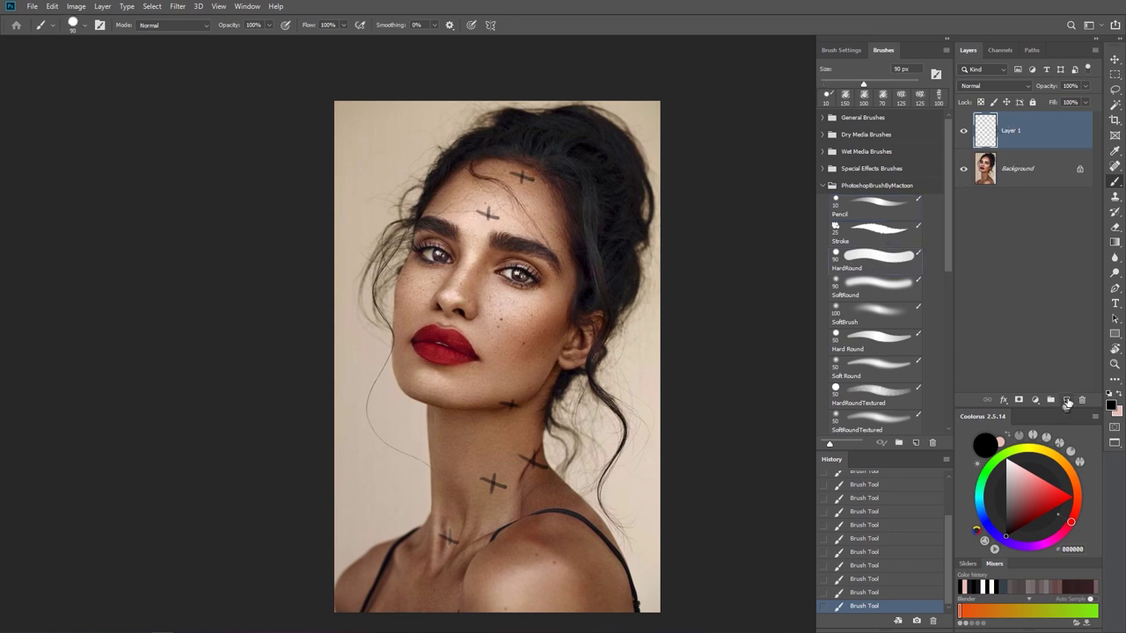
pyautogui.click(1066, 400)
pyautogui.scroll(4, 493, 229)
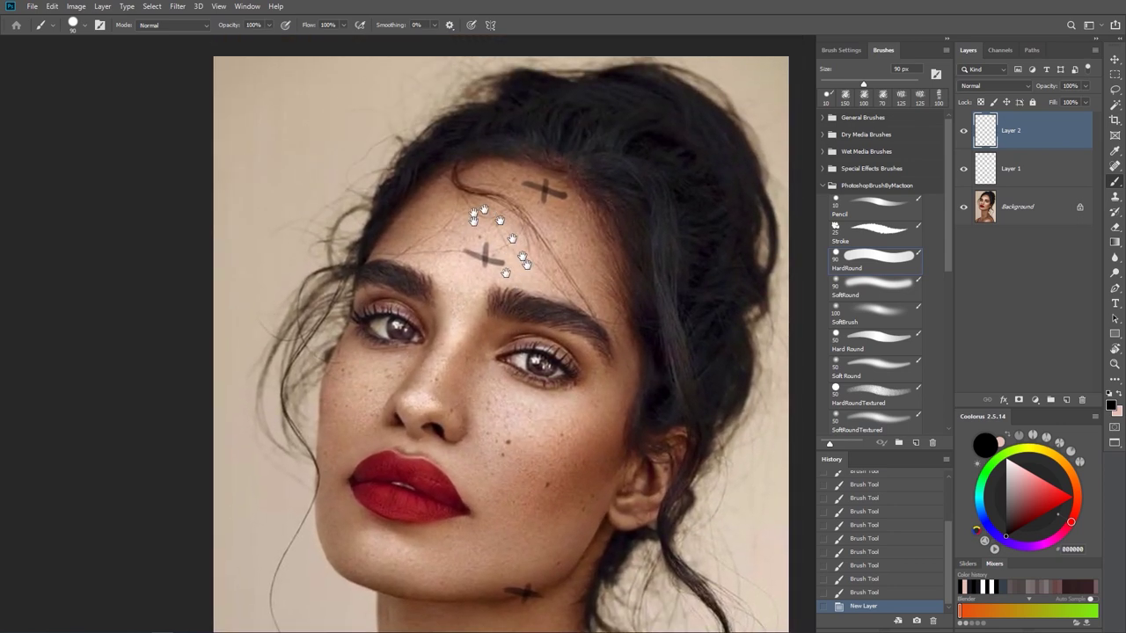
pyautogui.moveTo(482, 211); pyautogui.dragTo(472, 250)
pyautogui.press('[')
pyautogui.press('[')
pyautogui.press('[')
pyautogui.press('[')
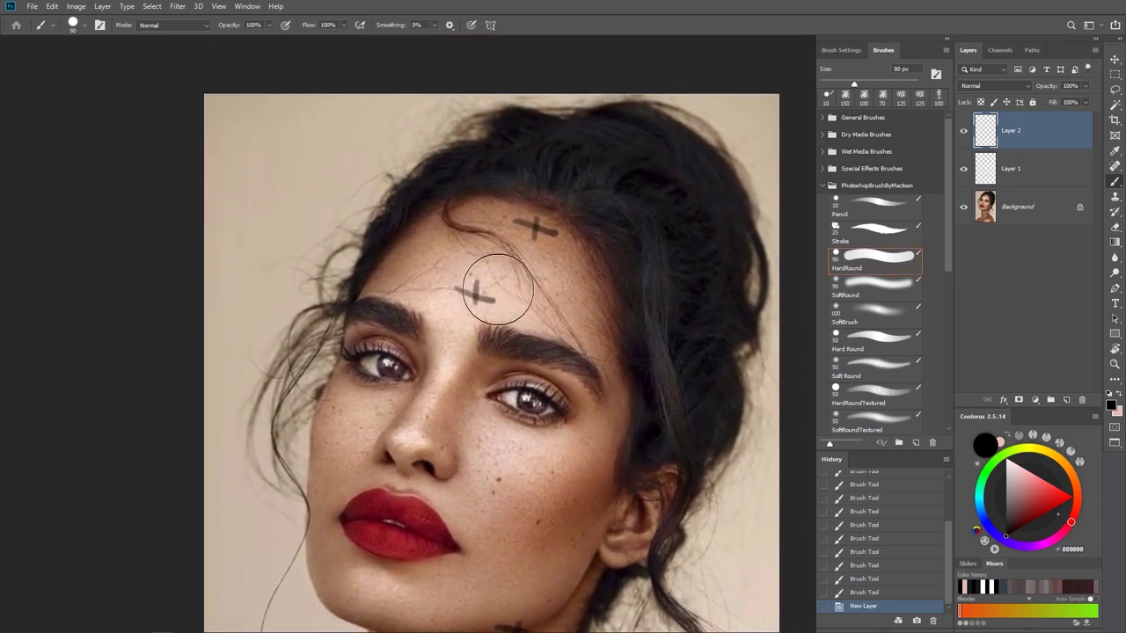
pyautogui.press('[')
pyautogui.press('[')
pyautogui.press('[')
pyautogui.press('[')
pyautogui.press('[')
pyautogui.press('[')
pyautogui.press('[')
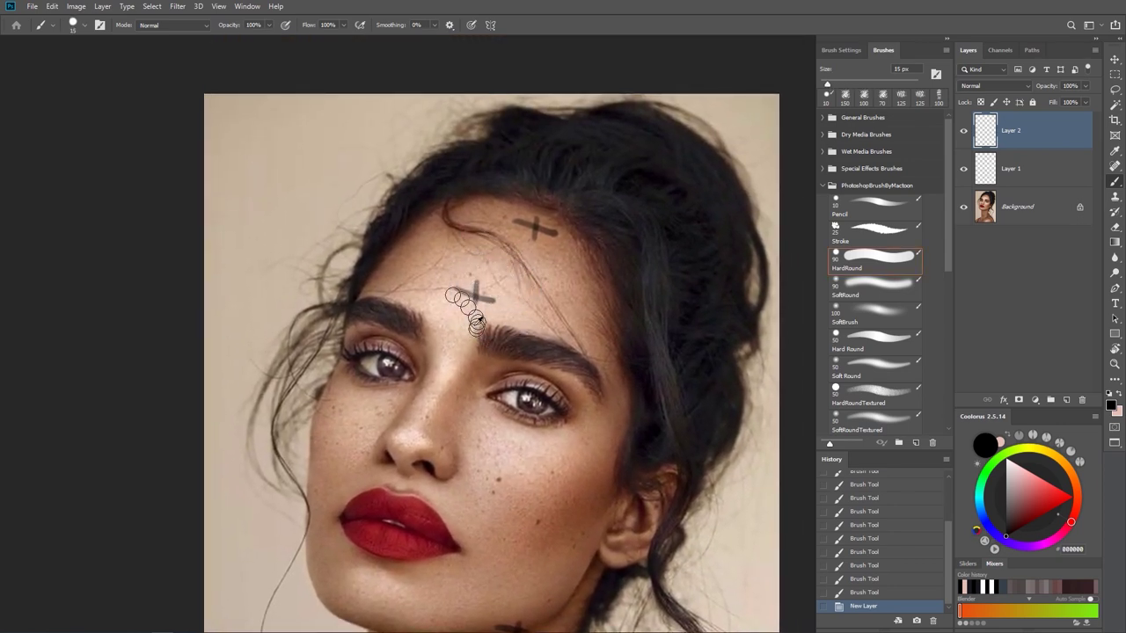
# Sample the light skin tone beside the lower forehead cross and paint a swatch on the backdrop with a larger brush
pyautogui.keyDown('alt'); pyautogui.click(461, 303); pyautogui.keyUp('alt')
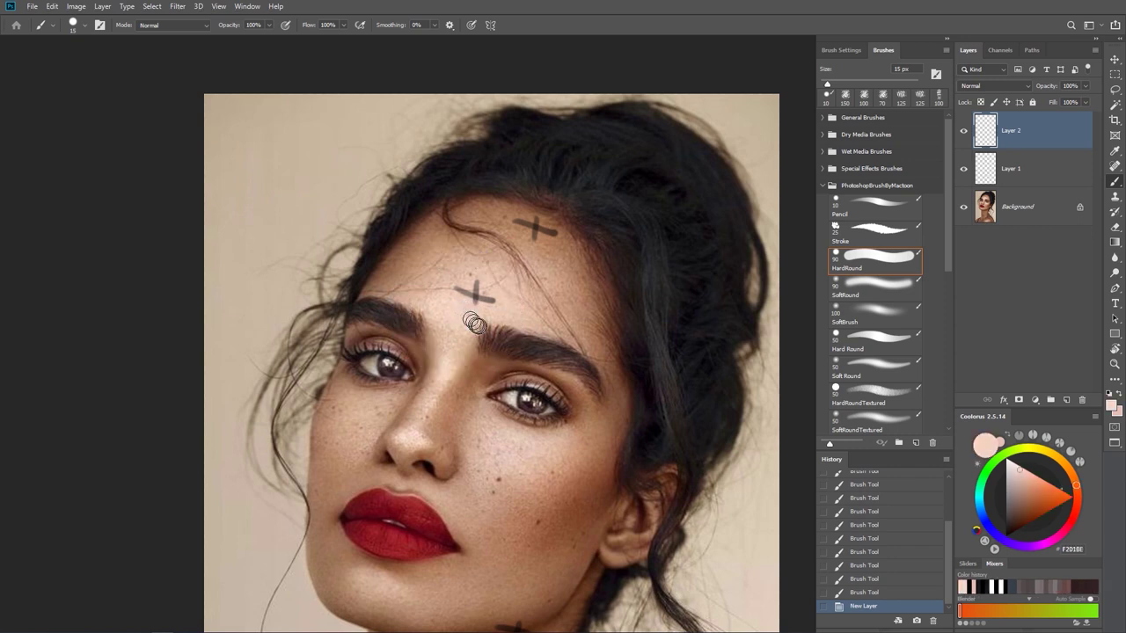
pyautogui.press(']')
pyautogui.press(']')
pyautogui.press(']')
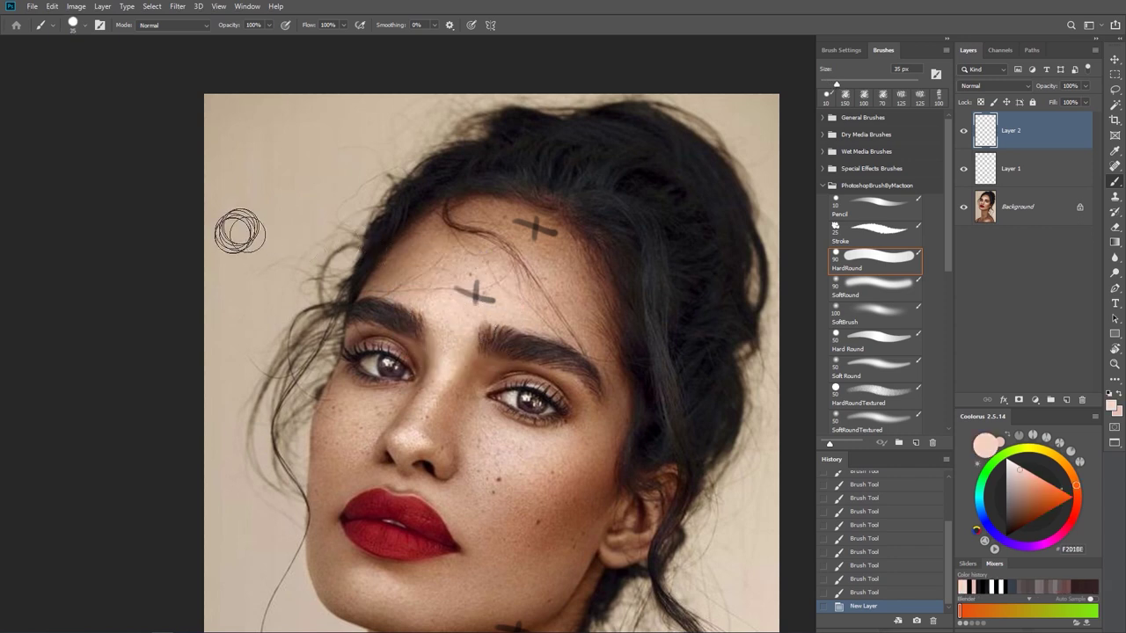
pyautogui.moveTo(241, 176)
pyautogui.mouseDown()
pyautogui.moveTo(240, 207)
pyautogui.moveTo(239, 153)
pyautogui.mouseUp()
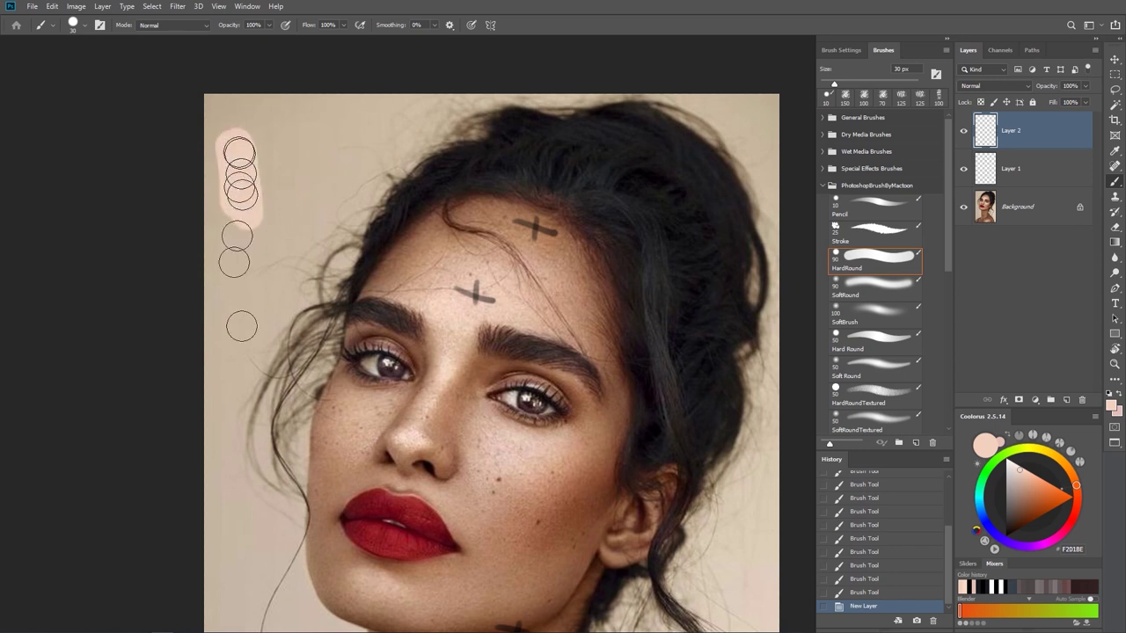
# Sample the mid skin tone beside the cross near the hairline and paint a swatch next to the light one
pyautogui.keyDown('alt'); pyautogui.click(563, 250); pyautogui.keyUp('alt')
pyautogui.keyDown('alt'); pyautogui.click(561, 250); pyautogui.keyUp('alt')
pyautogui.keyDown('alt'); pyautogui.click(559, 248); pyautogui.keyUp('alt')
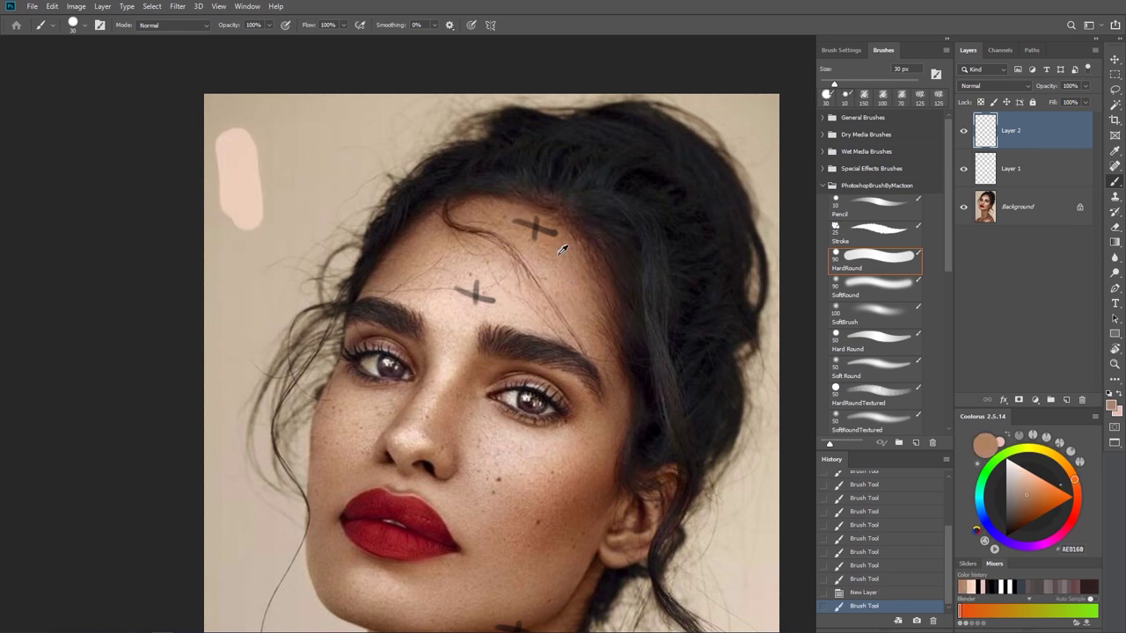
pyautogui.moveTo(261, 158)
pyautogui.mouseDown()
pyautogui.moveTo(262, 132)
pyautogui.moveTo(271, 197)
pyautogui.mouseUp()
# Sample the dark skin tone at the jaw cross and paint a third swatch beside the mid-tone one
pyautogui.moveTo(512, 535); pyautogui.dragTo(510, 395)
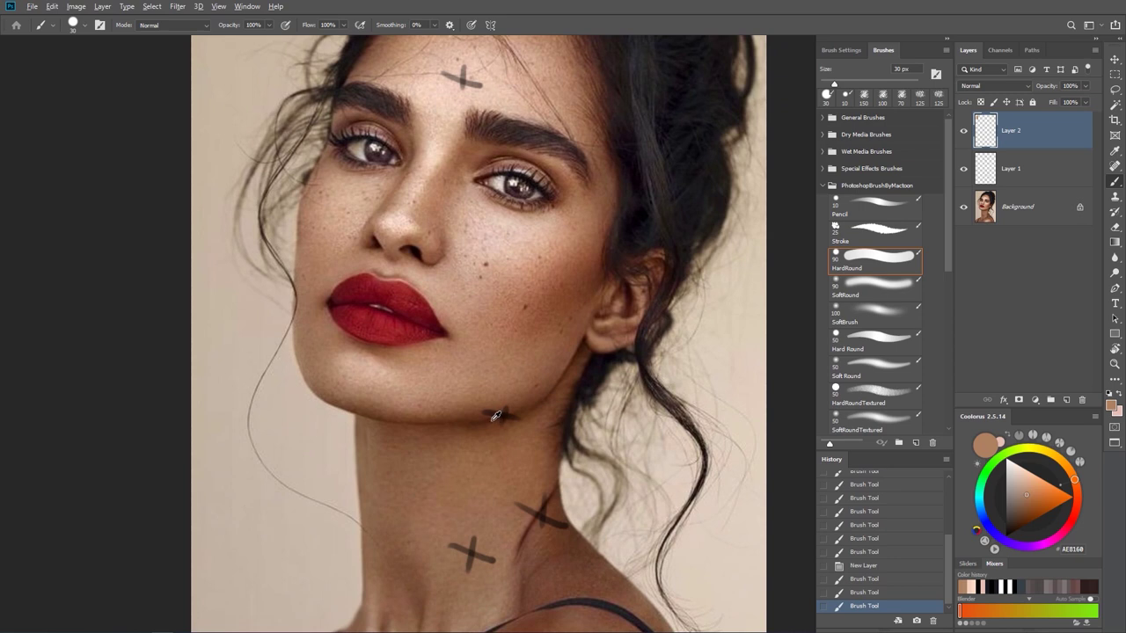
pyautogui.keyDown('alt'); pyautogui.click(495, 415); pyautogui.keyUp('alt')
pyautogui.moveTo(475, 40); pyautogui.dragTo(494, 341)
pyautogui.moveTo(302, 282)
pyautogui.mouseDown()
pyautogui.moveTo(294, 207)
pyautogui.moveTo(299, 310)
pyautogui.mouseUp()
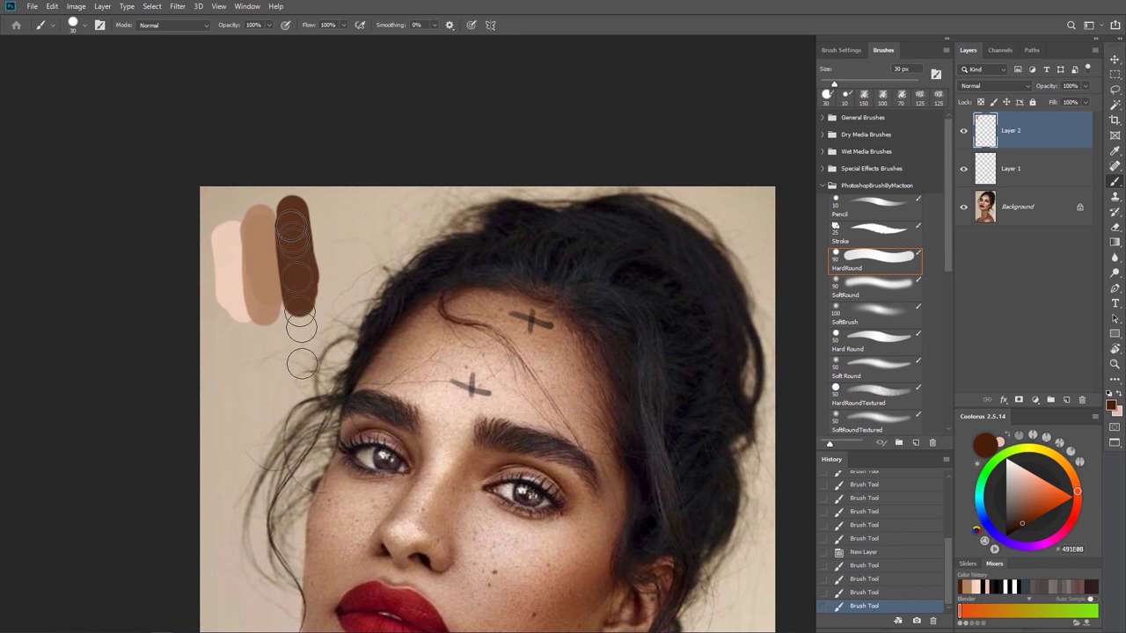
pyautogui.scroll(-5, 563, 414)
pyautogui.moveTo(569, 471)
pyautogui.mouseDown()
pyautogui.moveTo(518, 402)
pyautogui.moveTo(525, 390)
pyautogui.mouseUp()
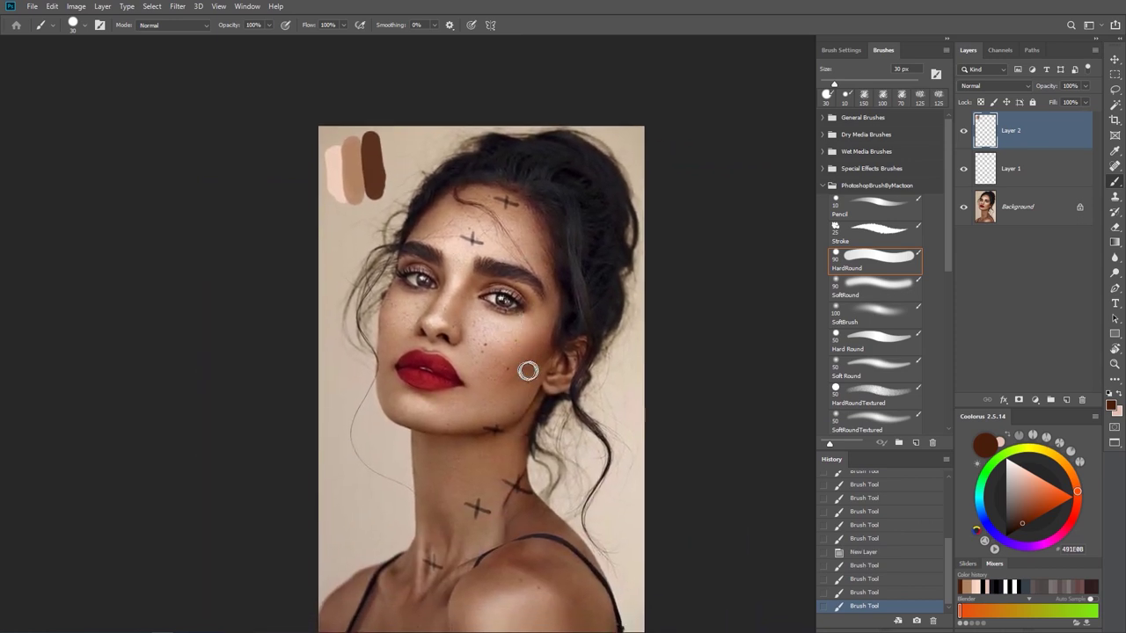
# Sample the light swatch and try painting it over the cross on the lower forehead
pyautogui.scroll(2, 480, 394)
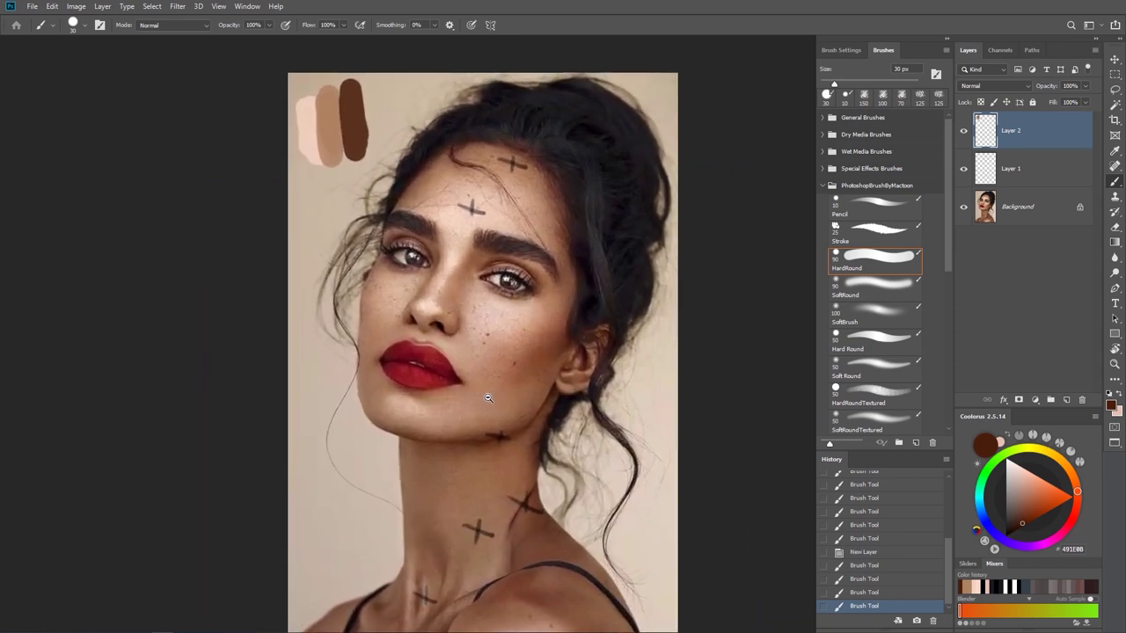
pyautogui.keyDown('alt'); pyautogui.click(307, 115); pyautogui.keyUp('alt')
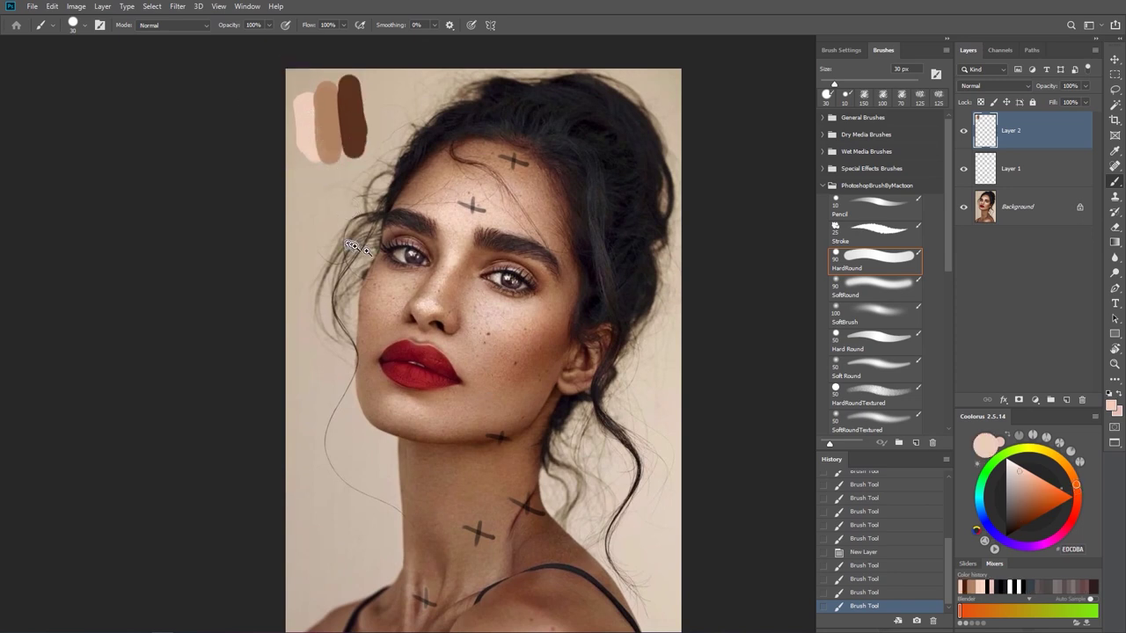
pyautogui.scroll(3, 428, 149)
pyautogui.moveTo(472, 238); pyautogui.dragTo(493, 239)
pyautogui.scroll(-3, 611, 343)
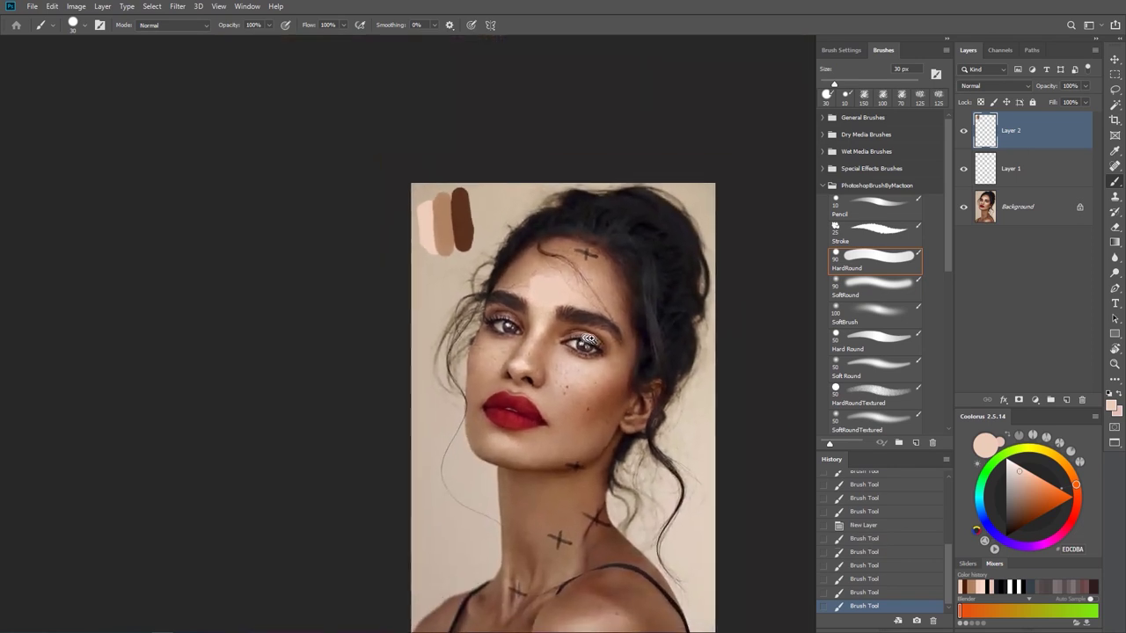
# Lighten the colour to F5D5C2 and try painting a highlight patch on the cheek below the eye
pyautogui.scroll(3, 500, 305)
pyautogui.scroll(3, 500, 305)
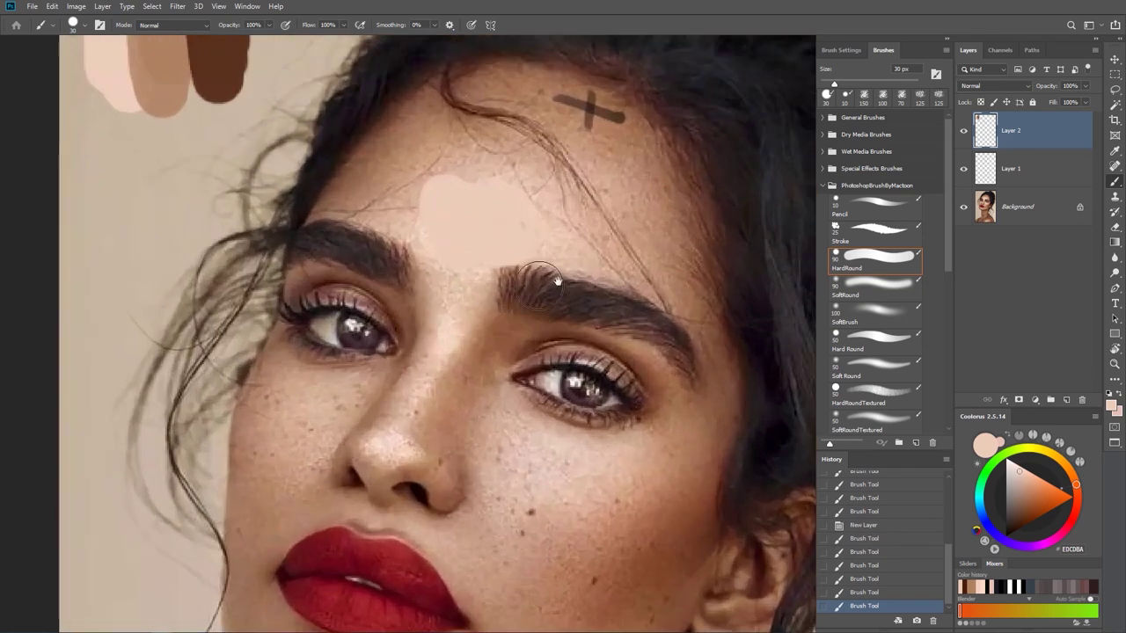
pyautogui.click(1020, 475)
pyautogui.moveTo(508, 470); pyautogui.dragTo(505, 491)
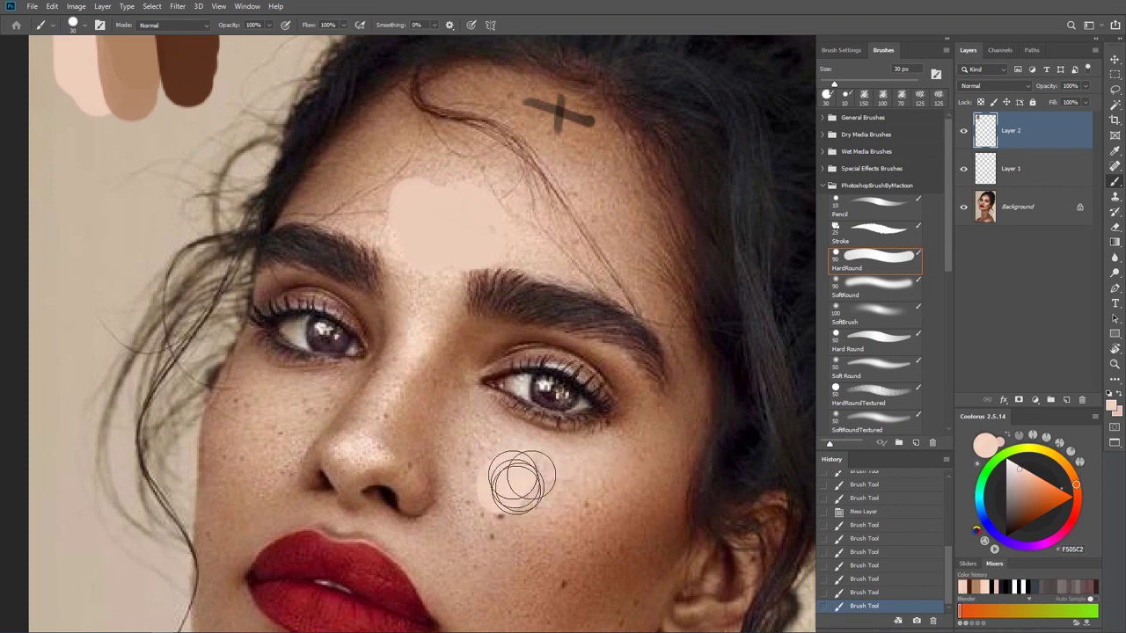
pyautogui.scroll(-3, 616, 528)
pyautogui.scroll(2, 615, 528)
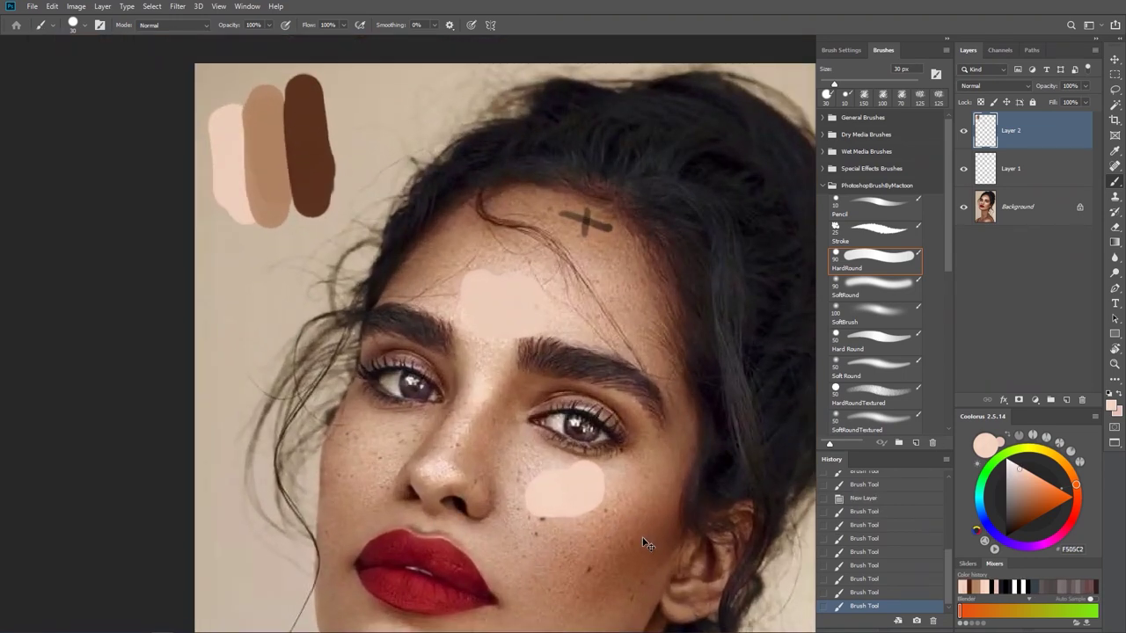
# Undo the light patches painted on the forehead and cheek
pyautogui.hotkey('ctrl', 'z')
pyautogui.hotkey('ctrl', 'z')
pyautogui.hotkey('ctrl', 'z')
pyautogui.hotkey('ctrl', 'z')
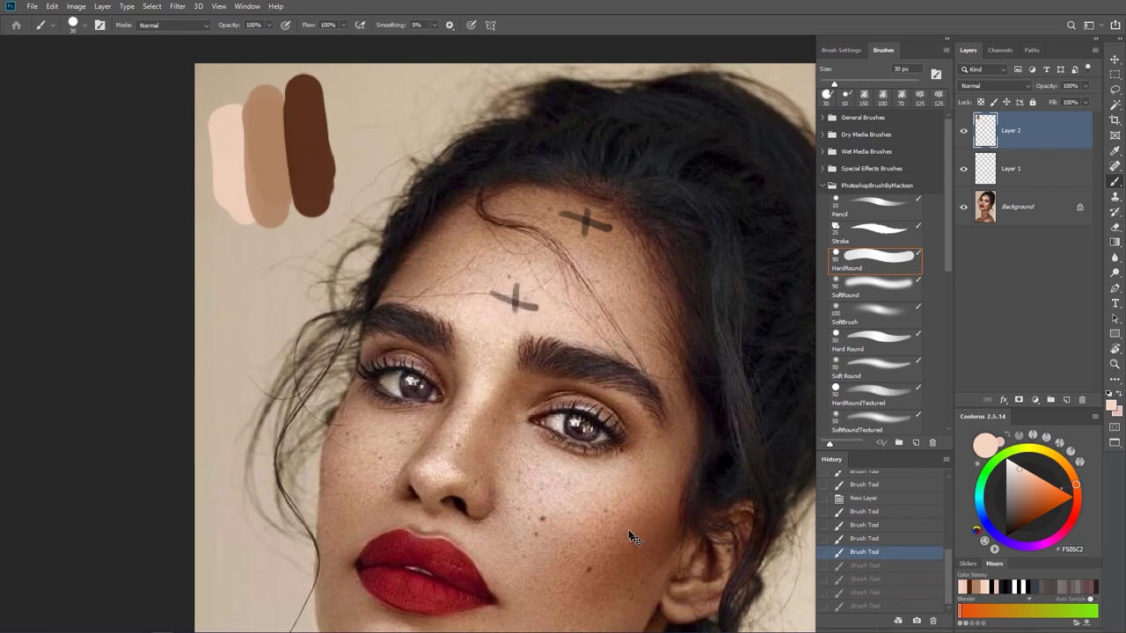
pyautogui.scroll(-2, 641, 513)
pyautogui.scroll(-2, 527, 395)
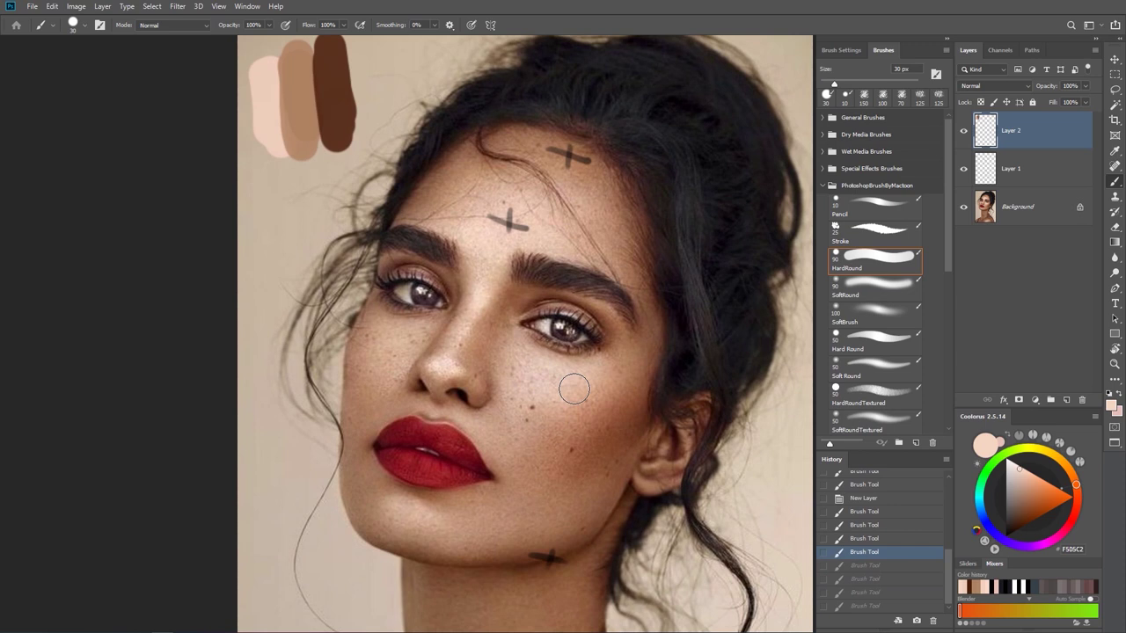
pyautogui.moveTo(527, 374); pyautogui.dragTo(519, 391)
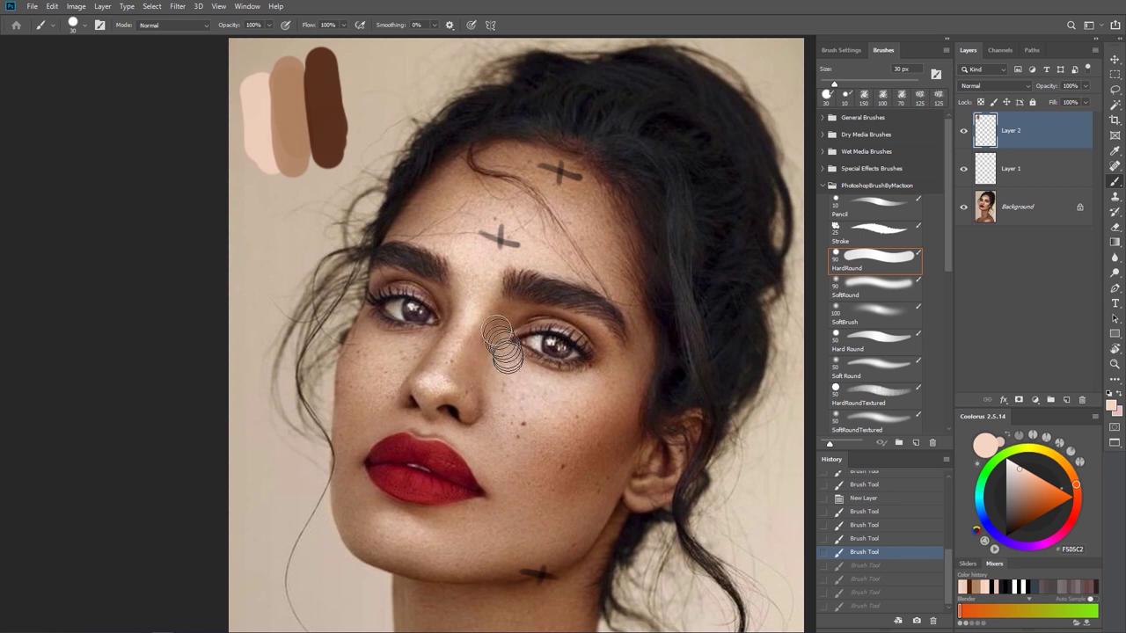
pyautogui.scroll(5, 528, 317)
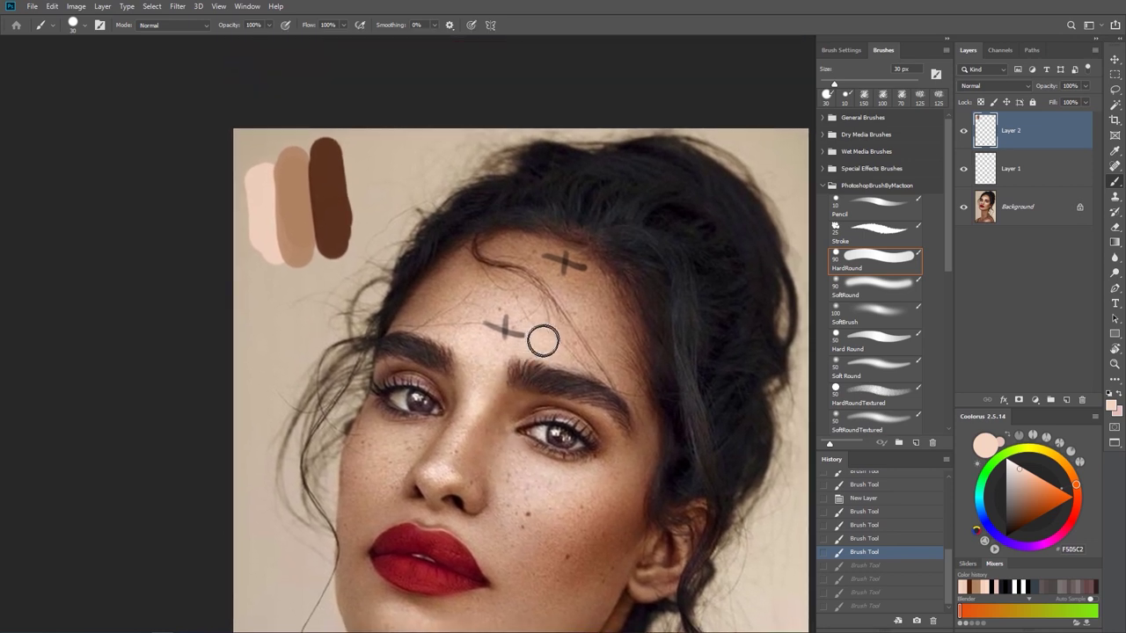
# Sample the light swatch, lighten it to F3DACB and paint it on the backdrop as the start of a second palette
pyautogui.keyDown('alt'); pyautogui.click(262, 193); pyautogui.keyUp('alt')
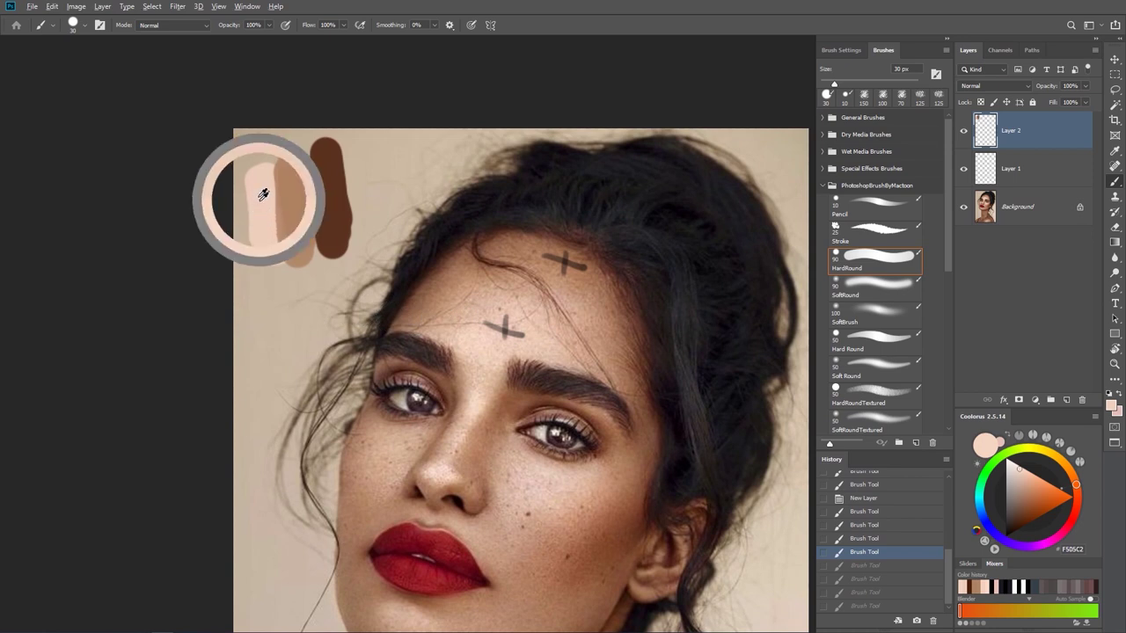
pyautogui.moveTo(387, 215)
pyautogui.mouseDown()
pyautogui.moveTo(392, 171)
pyautogui.moveTo(403, 211)
pyautogui.mouseUp()
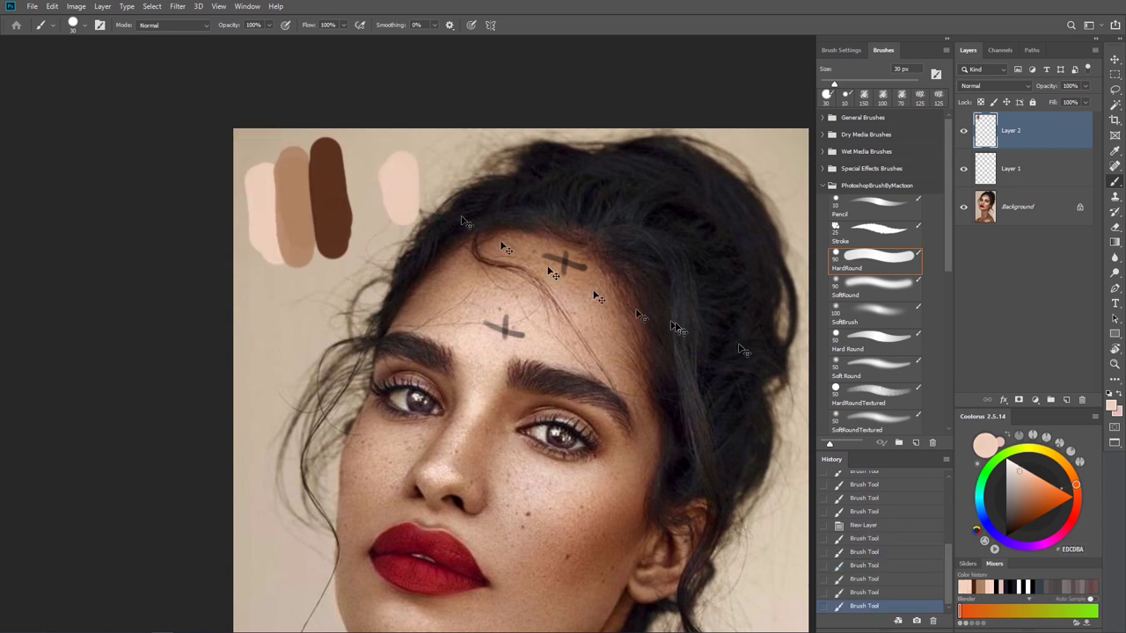
pyautogui.hotkey('ctrl', 'z')
pyautogui.hotkey('ctrl', 'z')
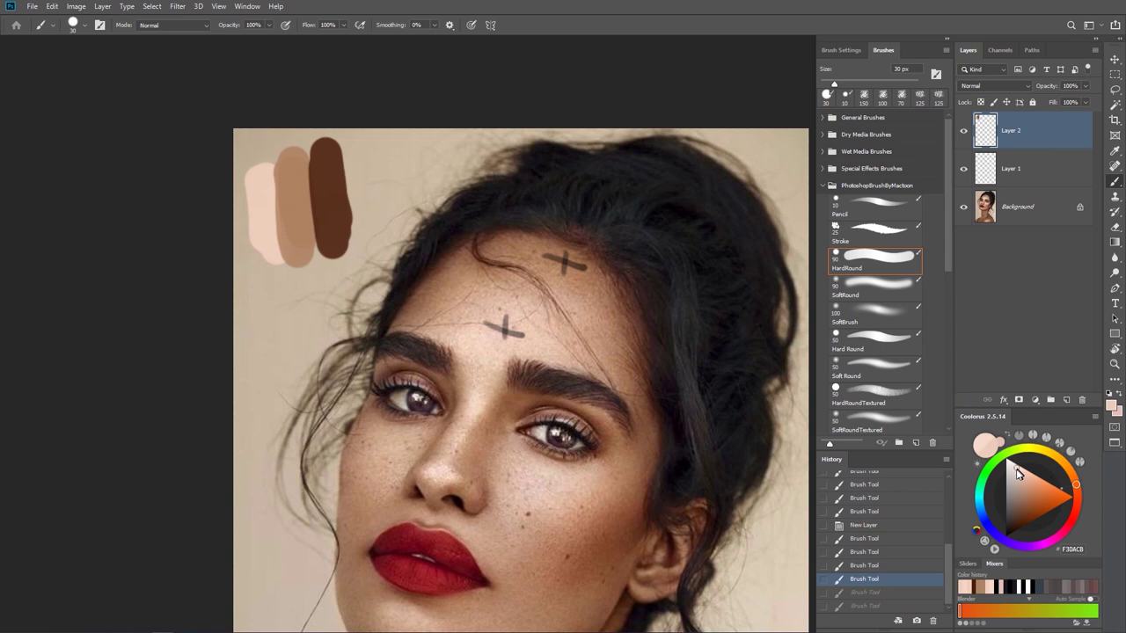
pyautogui.moveTo(384, 201)
pyautogui.mouseDown()
pyautogui.moveTo(398, 180)
pyautogui.moveTo(374, 202)
pyautogui.mouseUp()
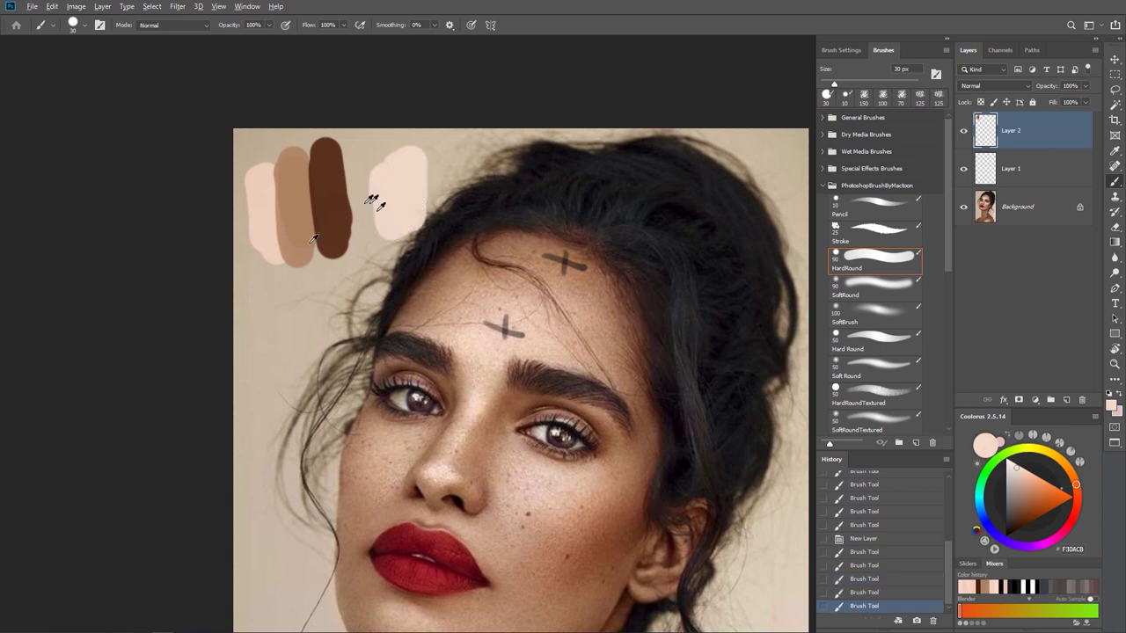
# Sample the mid and dark swatches, adjust them to AE7E61 and 592E1D, and paint them beside the new light swatch
pyautogui.keyDown('alt'); pyautogui.click(298, 211); pyautogui.keyUp('alt')
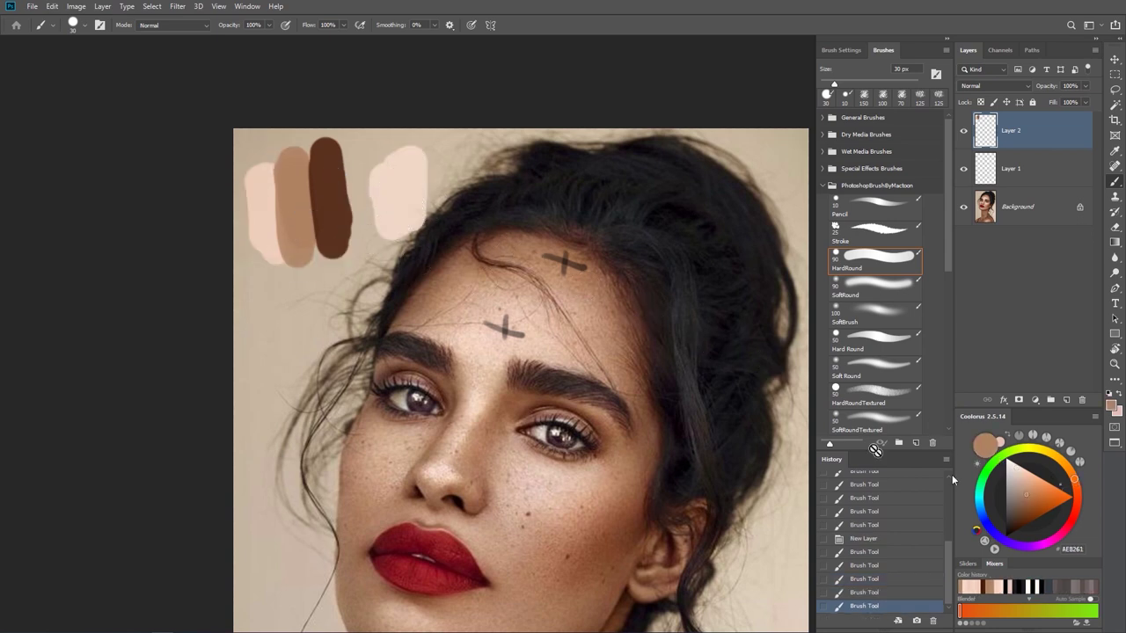
pyautogui.click(1027, 497)
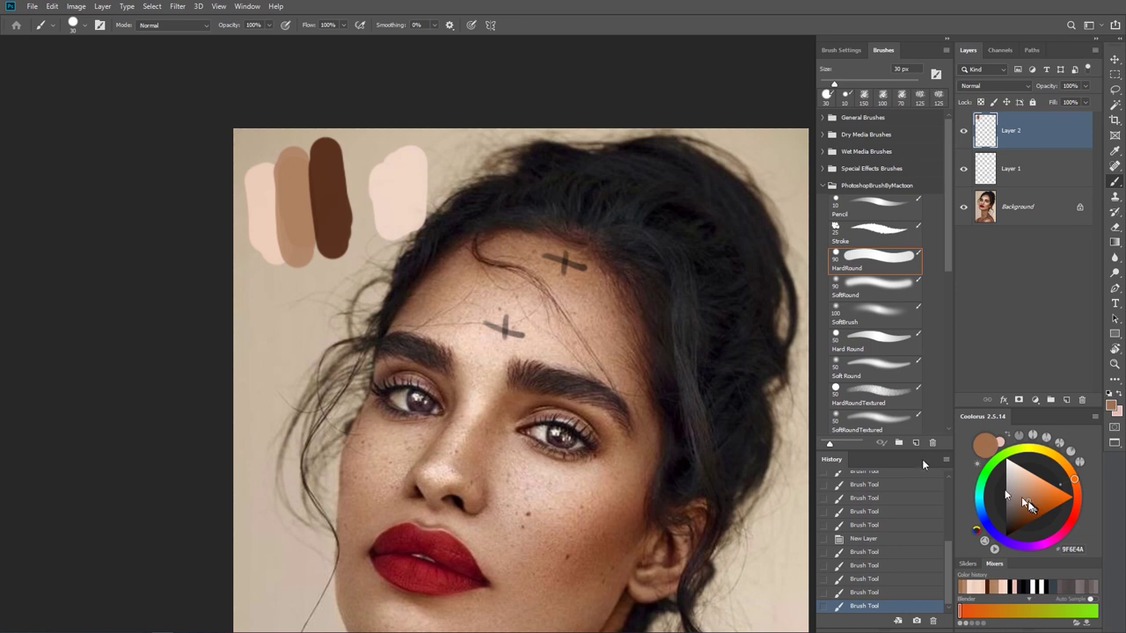
pyautogui.keyDown('alt'); pyautogui.click(300, 208); pyautogui.keyUp('alt')
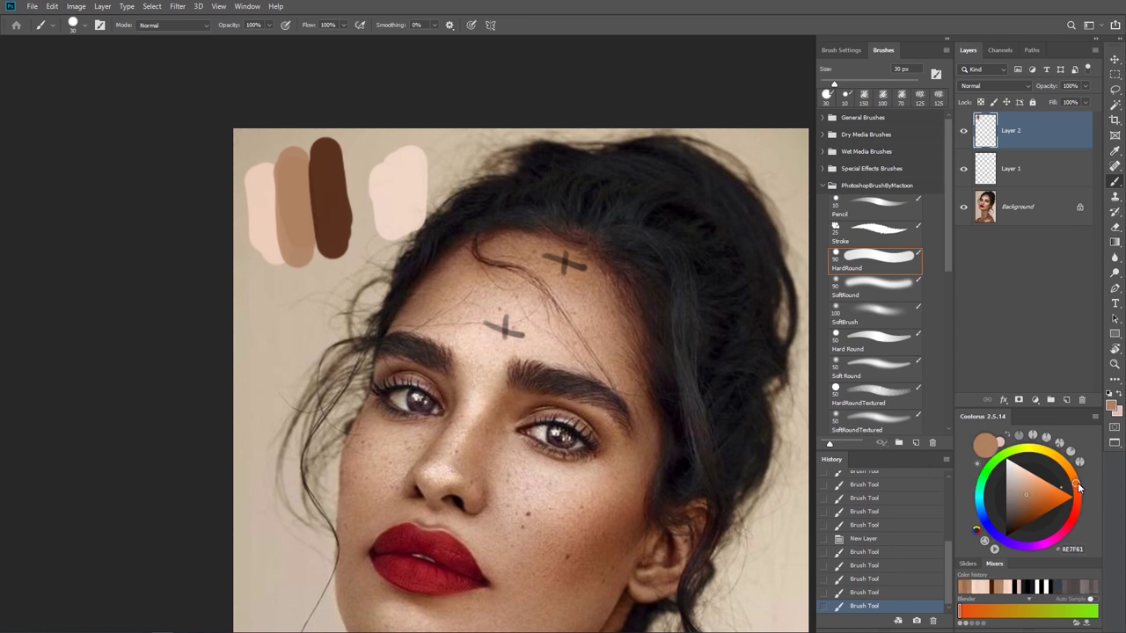
pyautogui.moveTo(432, 156); pyautogui.dragTo(449, 222)
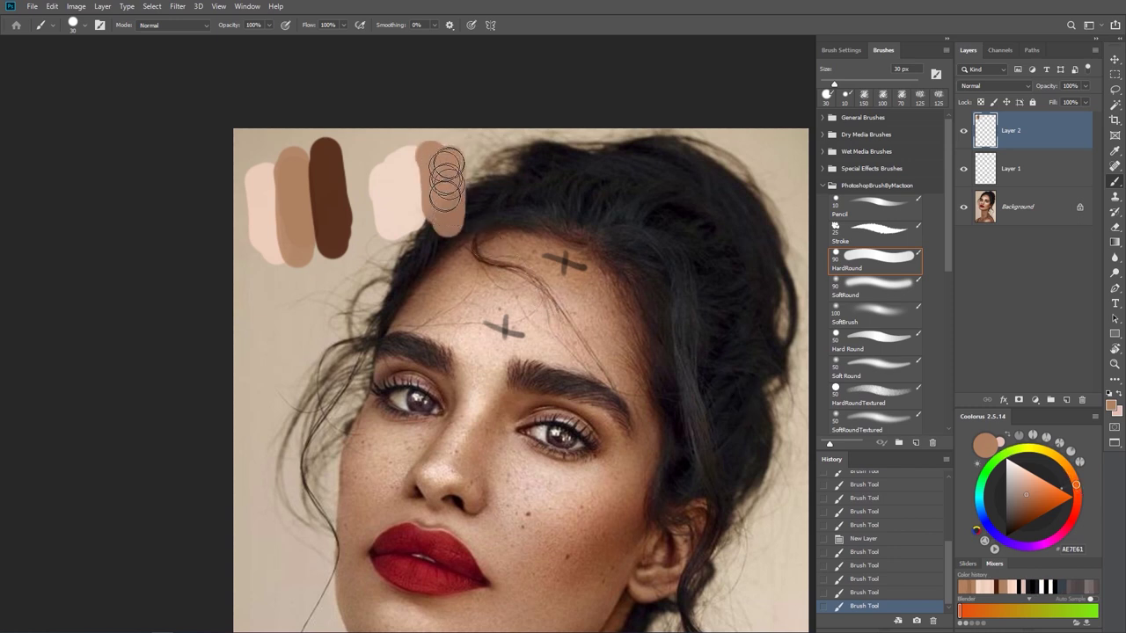
pyautogui.keyDown('alt'); pyautogui.click(340, 197); pyautogui.keyUp('alt')
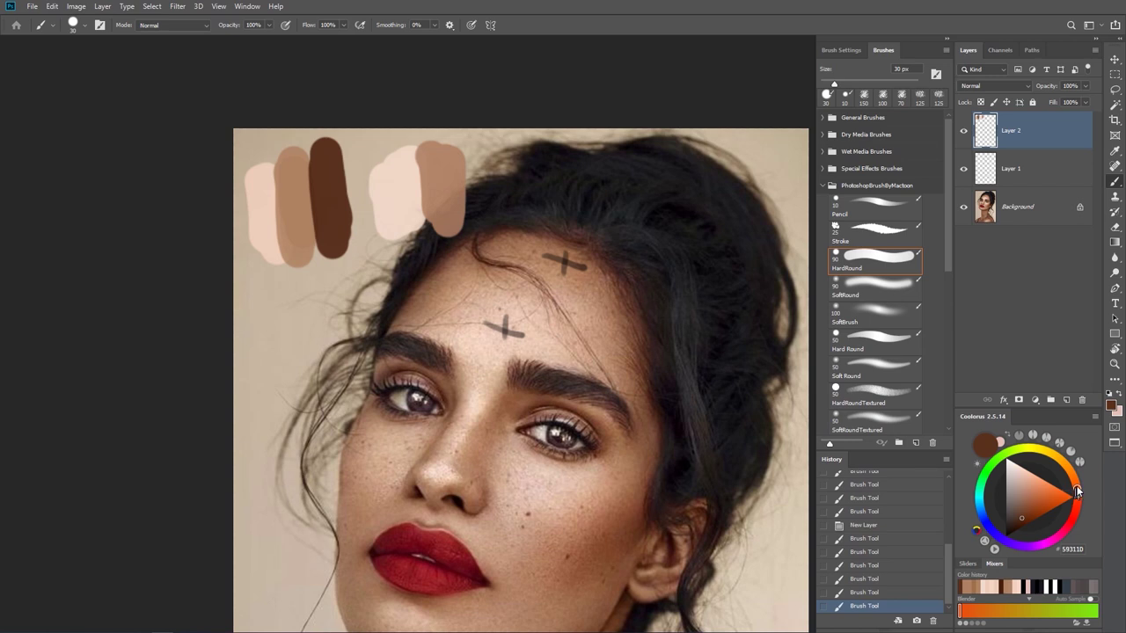
pyautogui.moveTo(473, 216)
pyautogui.mouseDown()
pyautogui.moveTo(466, 176)
pyautogui.moveTo(486, 173)
pyautogui.mouseUp()
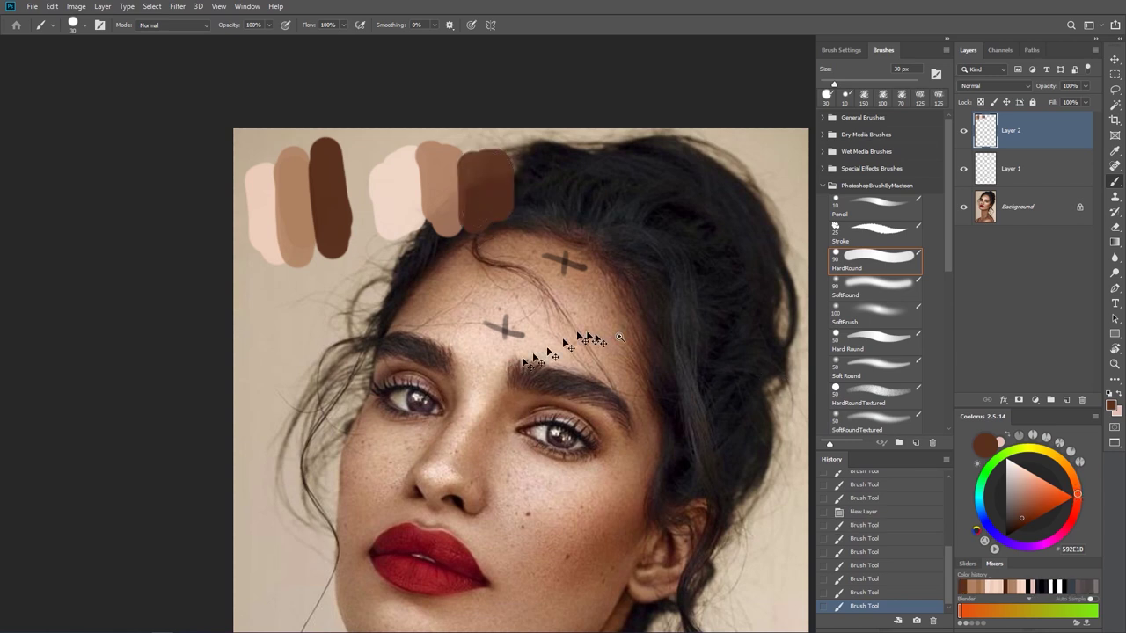
# Hide Layer 2 and Layer 1 and fit the whole portrait in view
pyautogui.scroll(-3, 633, 333)
pyautogui.scroll(2, 606, 332)
pyautogui.moveTo(592, 319); pyautogui.dragTo(595, 319)
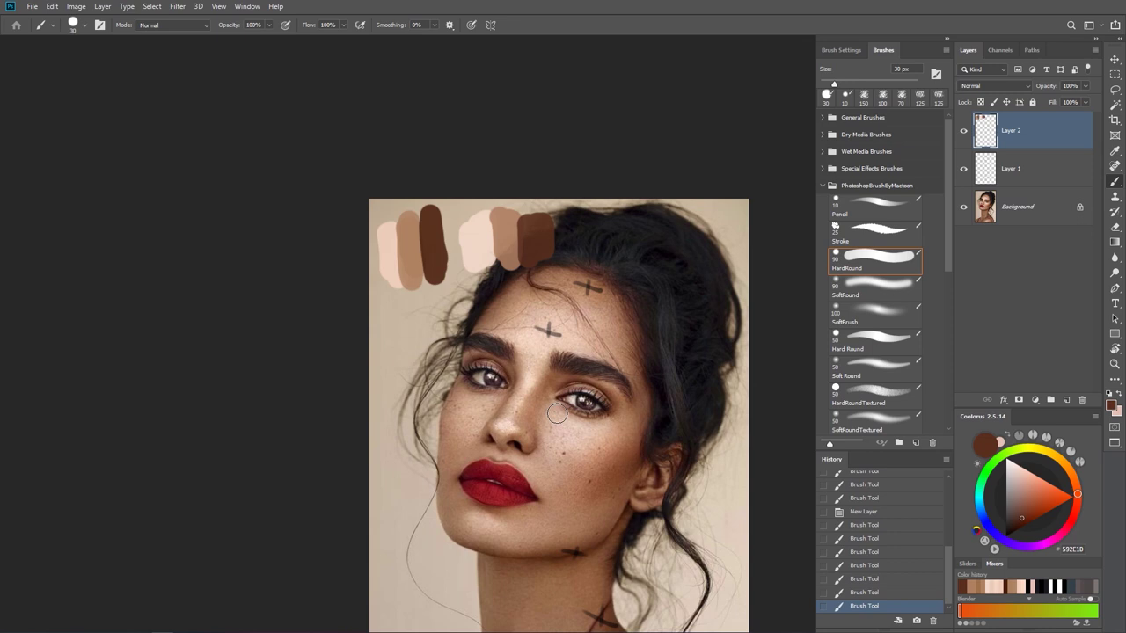
pyautogui.click(963, 133)
pyautogui.click(964, 169)
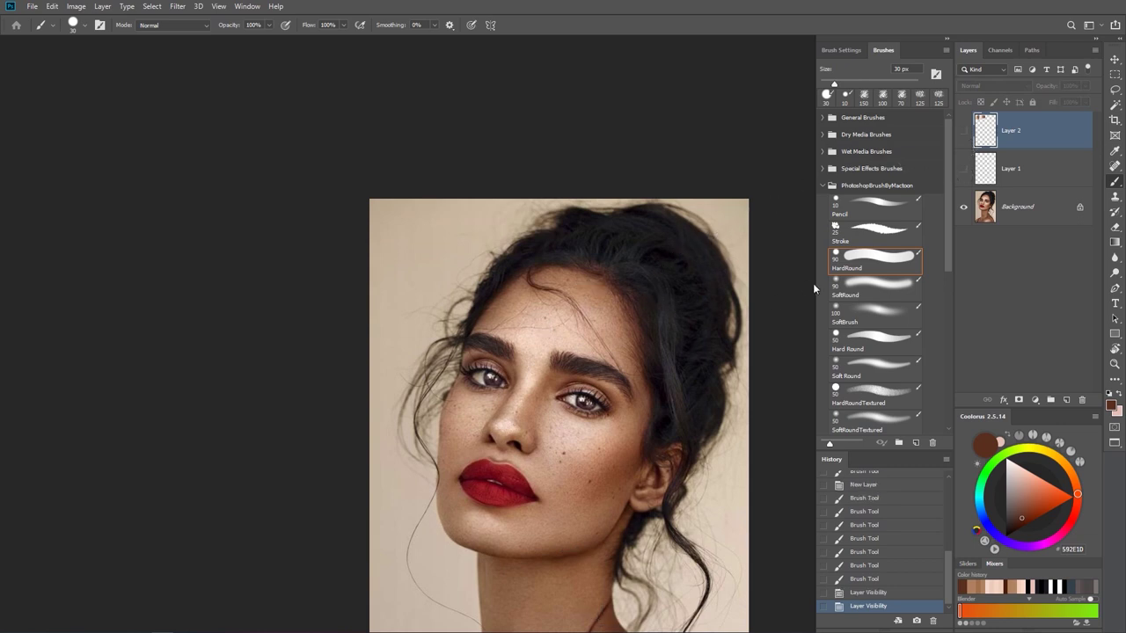
pyautogui.hotkey('ctrl', '0')
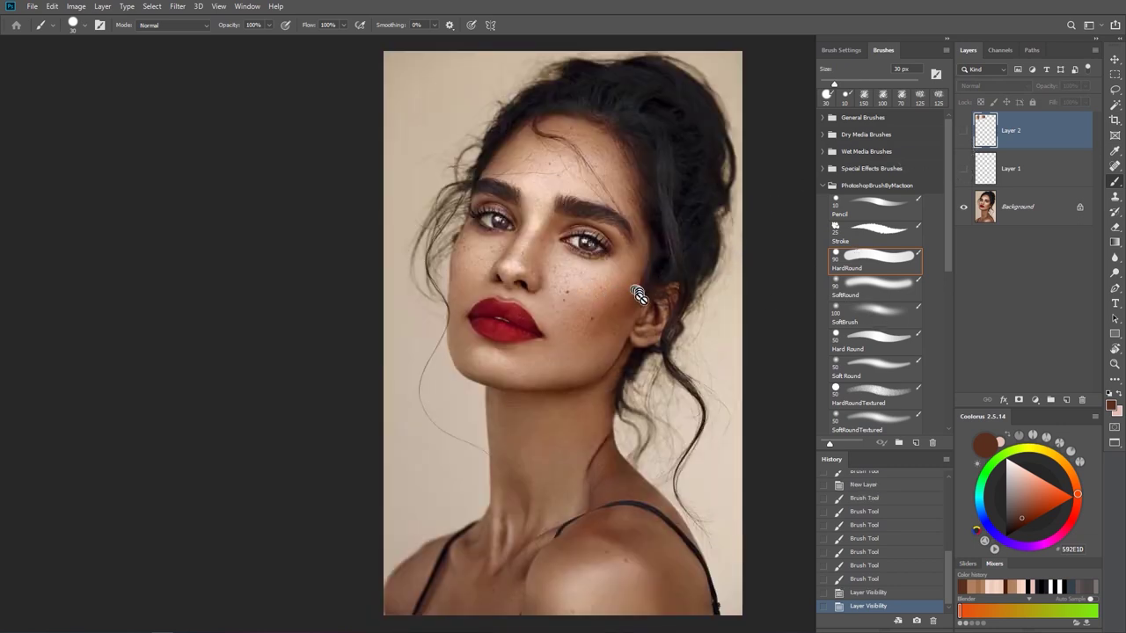
# Select the Background layer and open the Filter Gallery for it
pyautogui.click(176, 7)
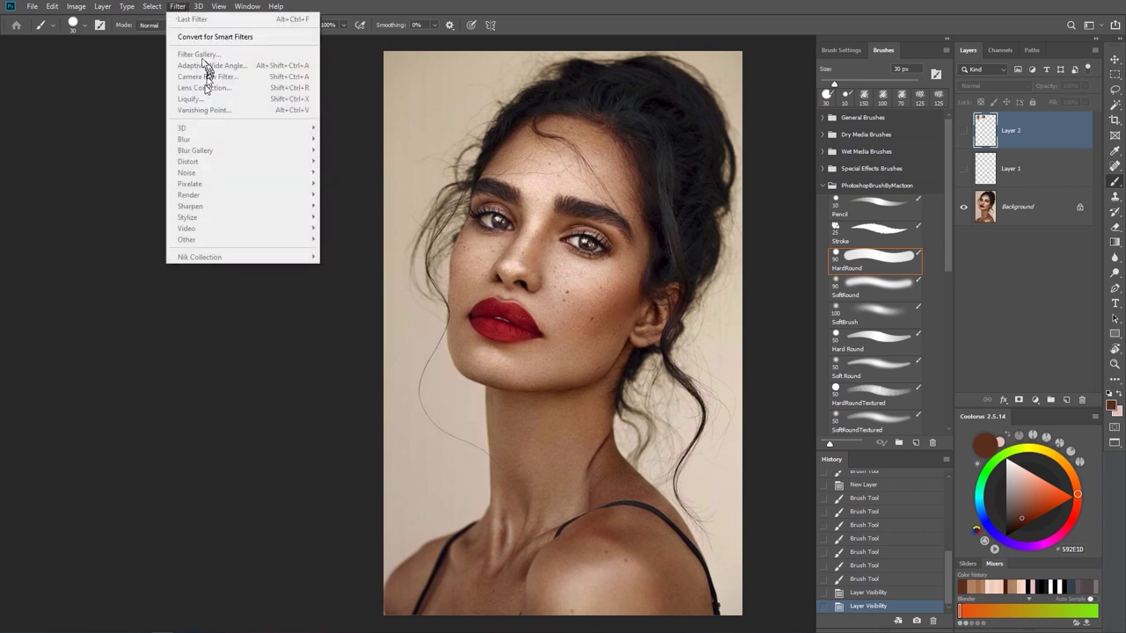
pyautogui.click(1031, 220)
pyautogui.click(1030, 219)
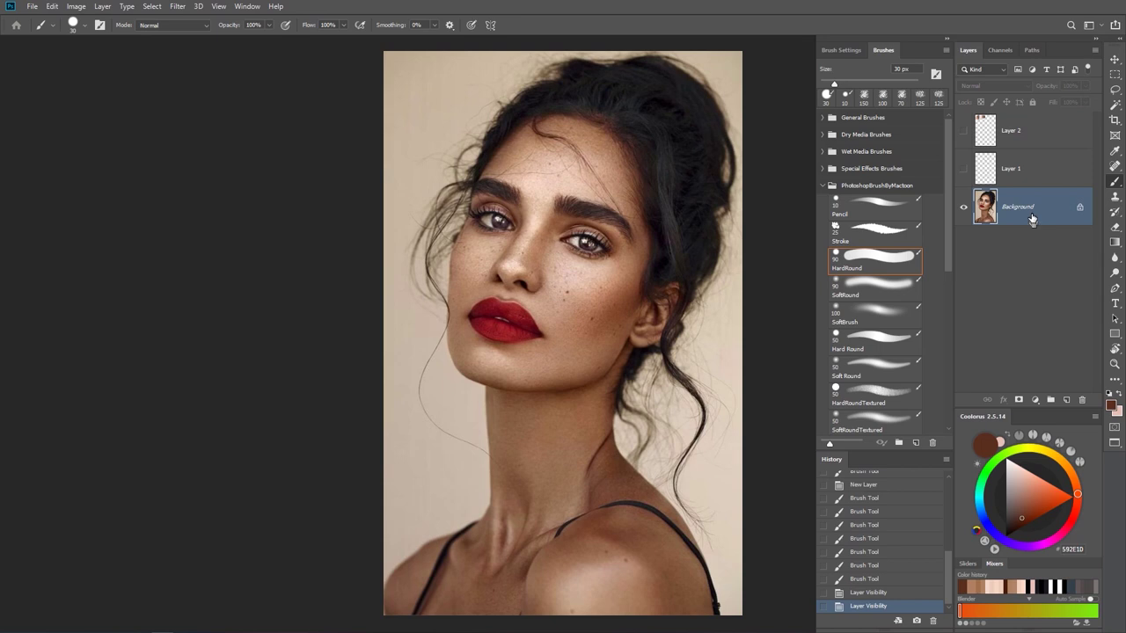
pyautogui.click(176, 7)
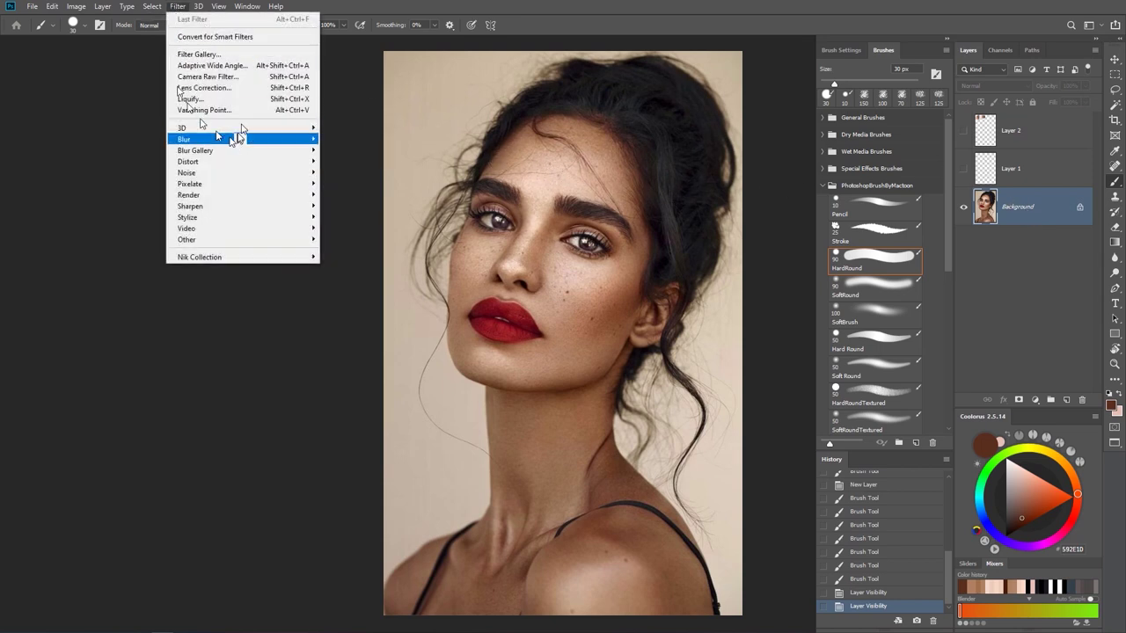
pyautogui.click(213, 54)
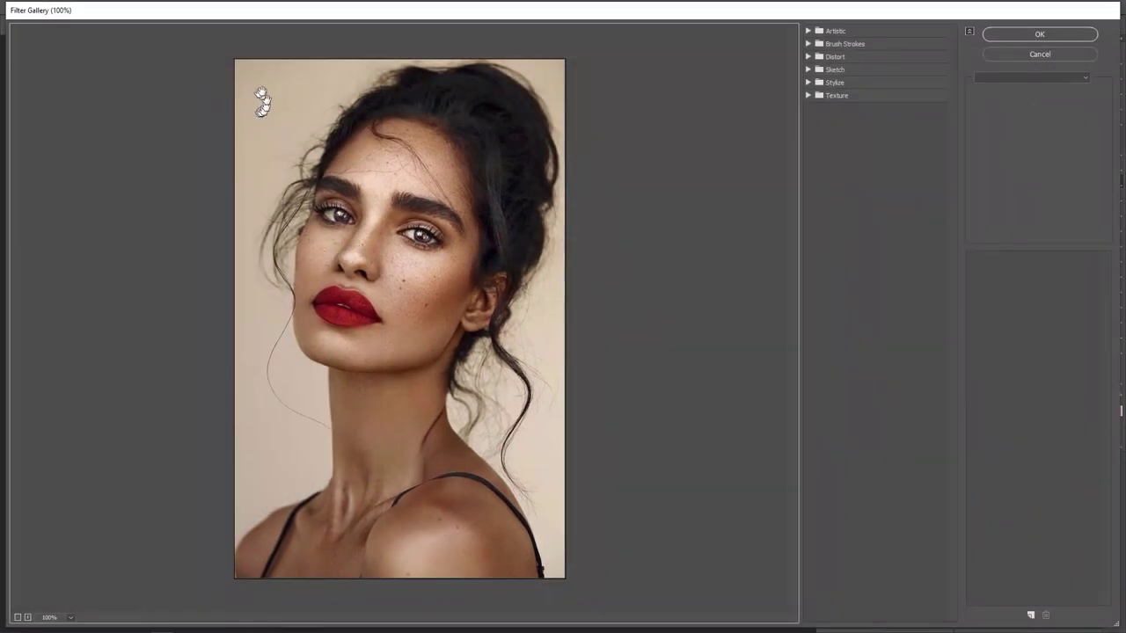
# Compare the artistic Poster Edges and Cutout filters, and apply Cutout with 4 levels, edge simplicity 4 and edge fidelity 2
pyautogui.click(809, 32)
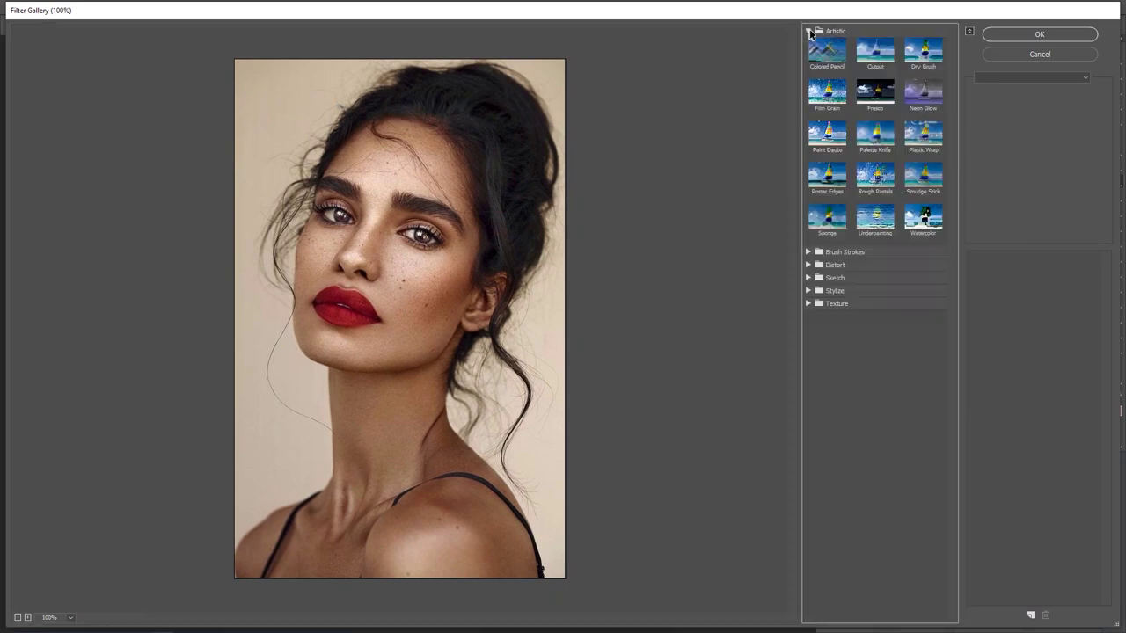
pyautogui.click(874, 60)
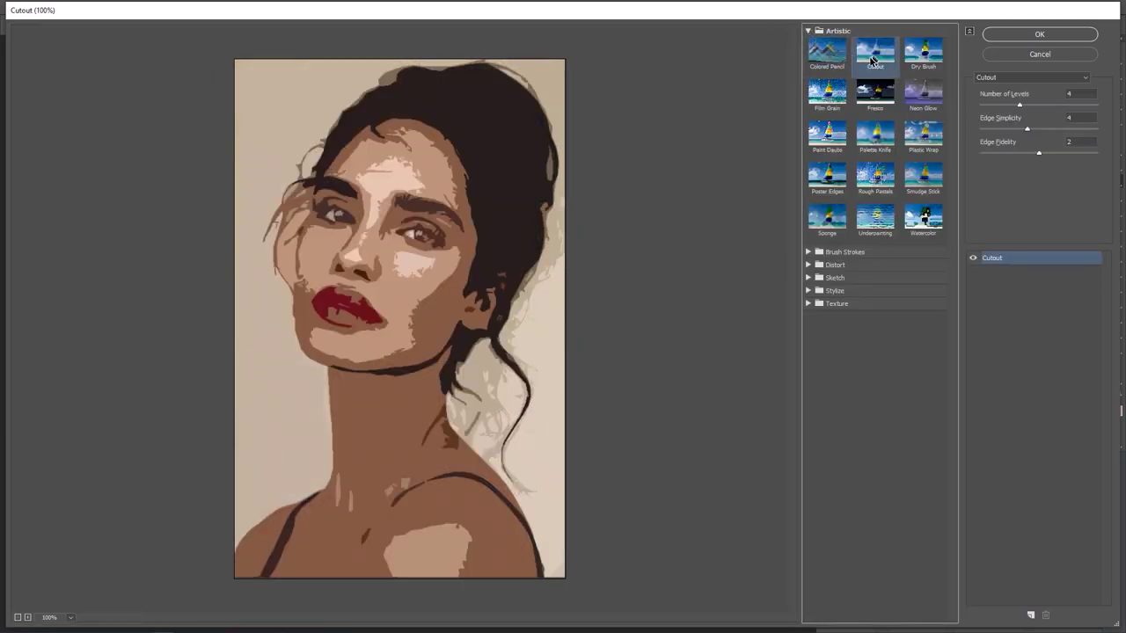
pyautogui.click(827, 180)
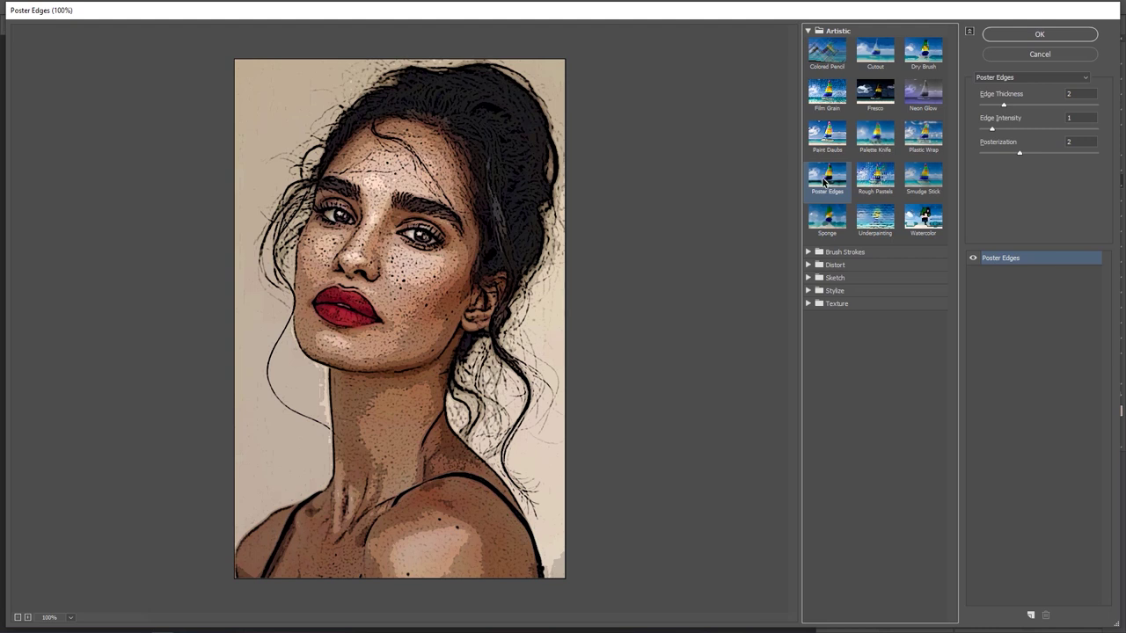
pyautogui.click(874, 58)
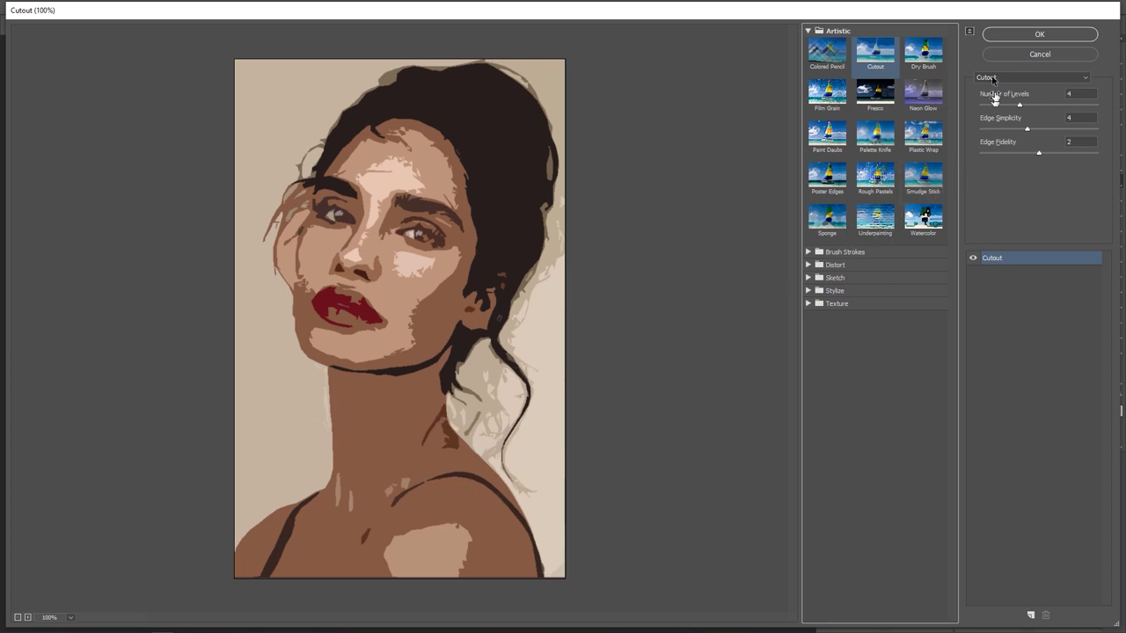
pyautogui.click(1000, 42)
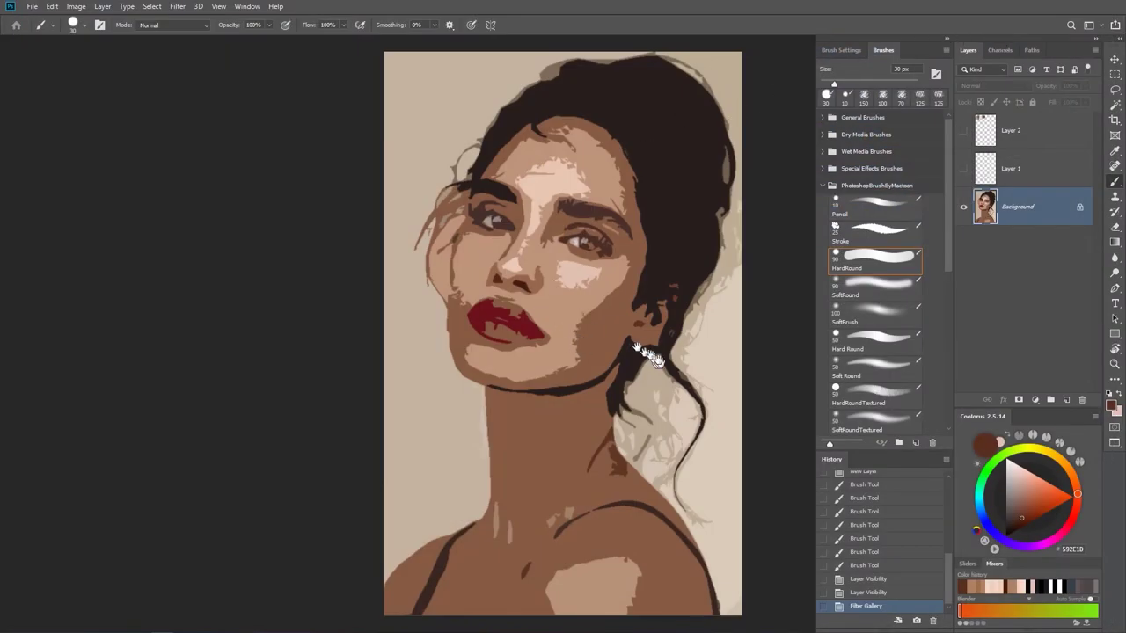
# Show Layer 2 again and add a new layer directly above Layer 1
pyautogui.moveTo(640, 358); pyautogui.dragTo(590, 367)
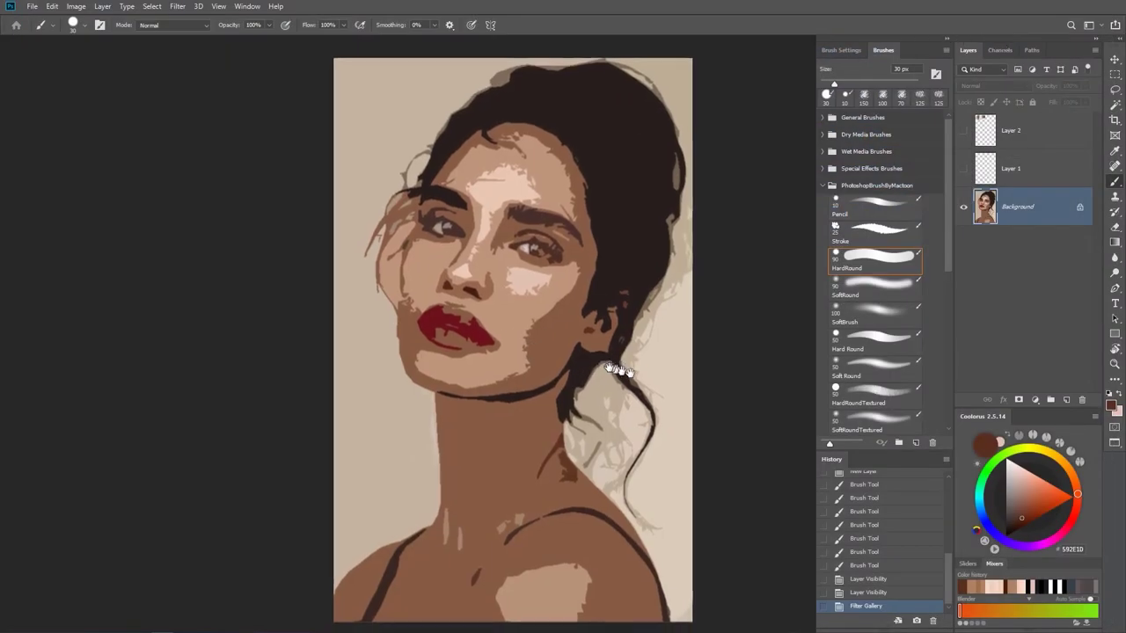
pyautogui.click(963, 130)
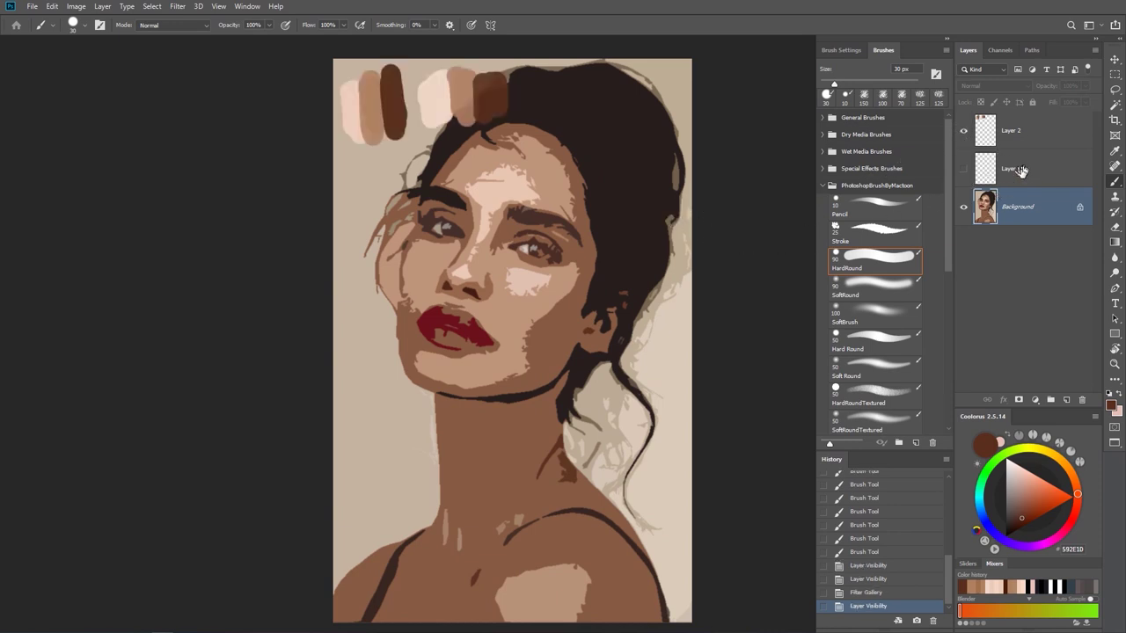
pyautogui.click(1024, 170)
pyautogui.click(1064, 400)
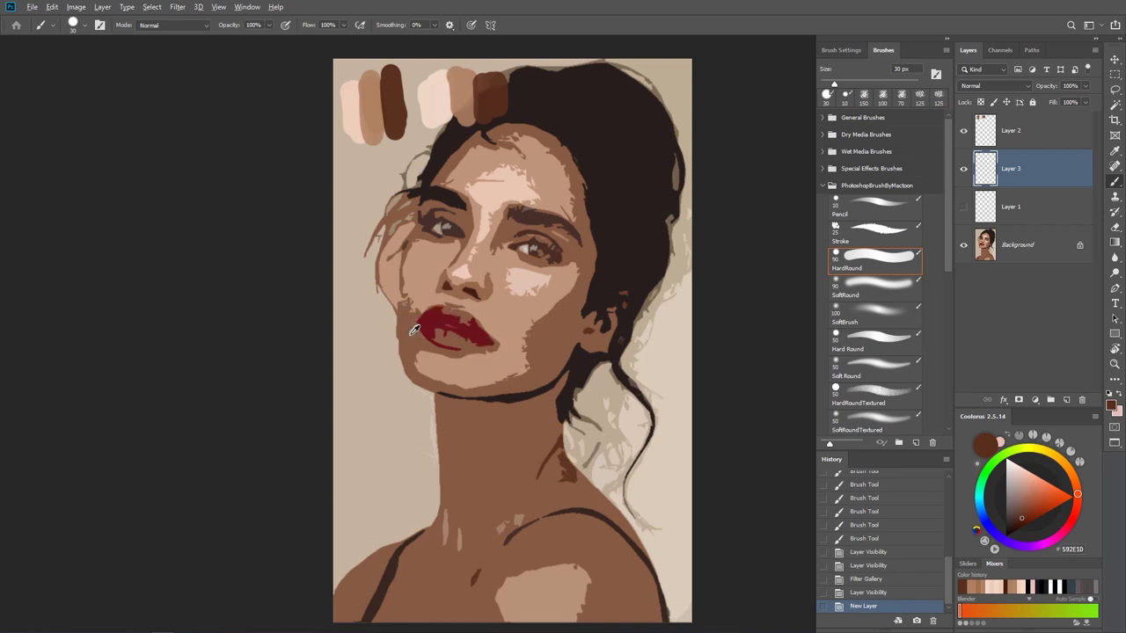
# Sample the simplified portrait's mid tone, highlight and neck shadow, and paint them as three strokes beneath the first palette on Layer 3
pyautogui.keyDown('alt'); pyautogui.click(412, 330); pyautogui.keyUp('alt')
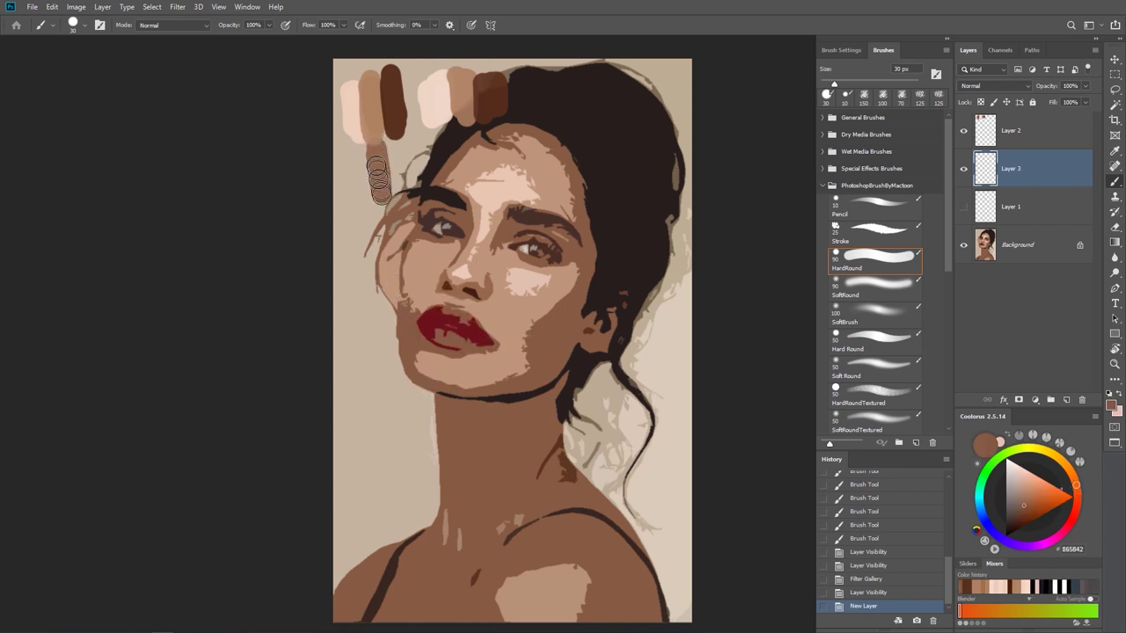
pyautogui.moveTo(532, 167); pyautogui.dragTo(510, 183)
pyautogui.keyDown('alt'); pyautogui.click(508, 187); pyautogui.keyUp('alt')
pyautogui.moveTo(348, 142); pyautogui.dragTo(346, 214)
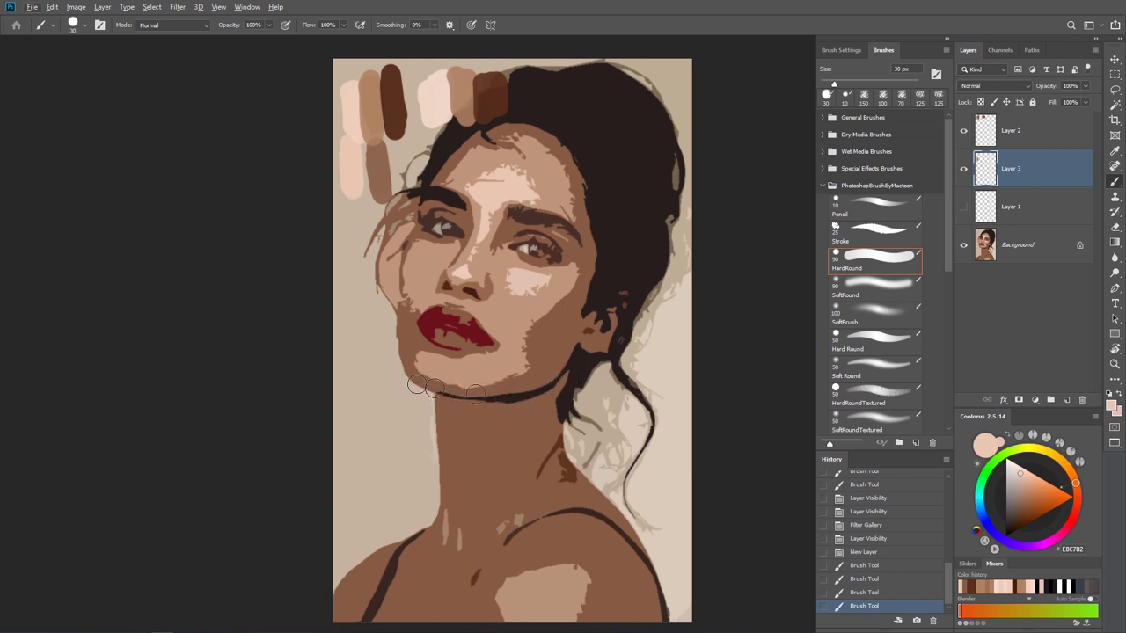
pyautogui.keyDown('alt'); pyautogui.click(563, 438); pyautogui.keyUp('alt')
pyautogui.moveTo(398, 180)
pyautogui.mouseDown()
pyautogui.moveTo(396, 151)
pyautogui.moveTo(405, 199)
pyautogui.moveTo(403, 181)
pyautogui.mouseUp()
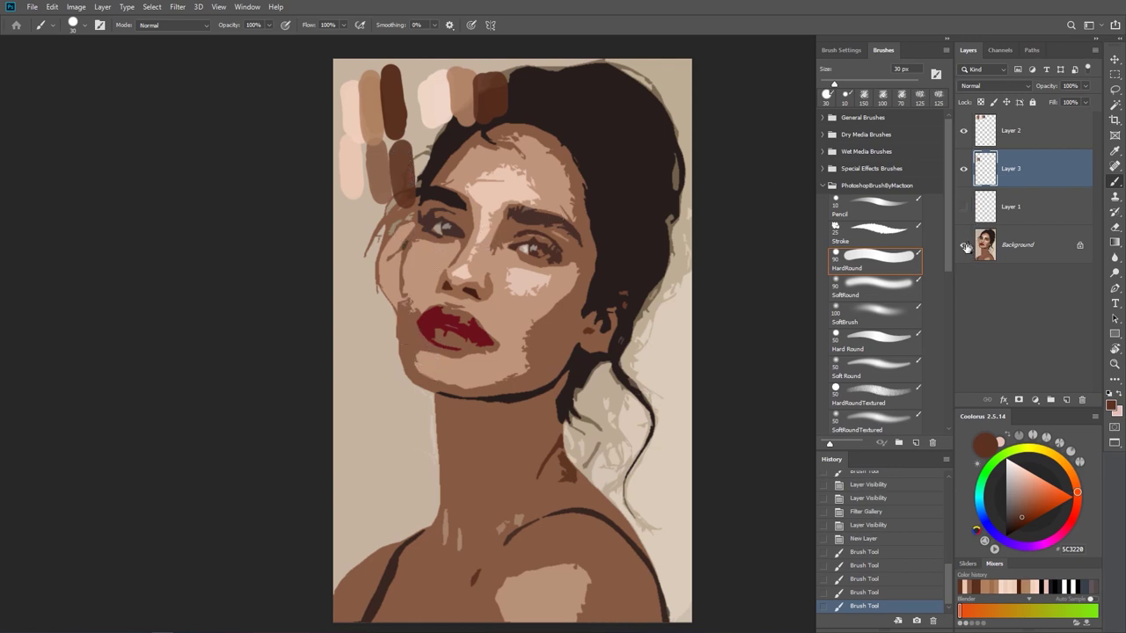
# Convert the locked Background into a regular layer and hide it
pyautogui.click(964, 247)
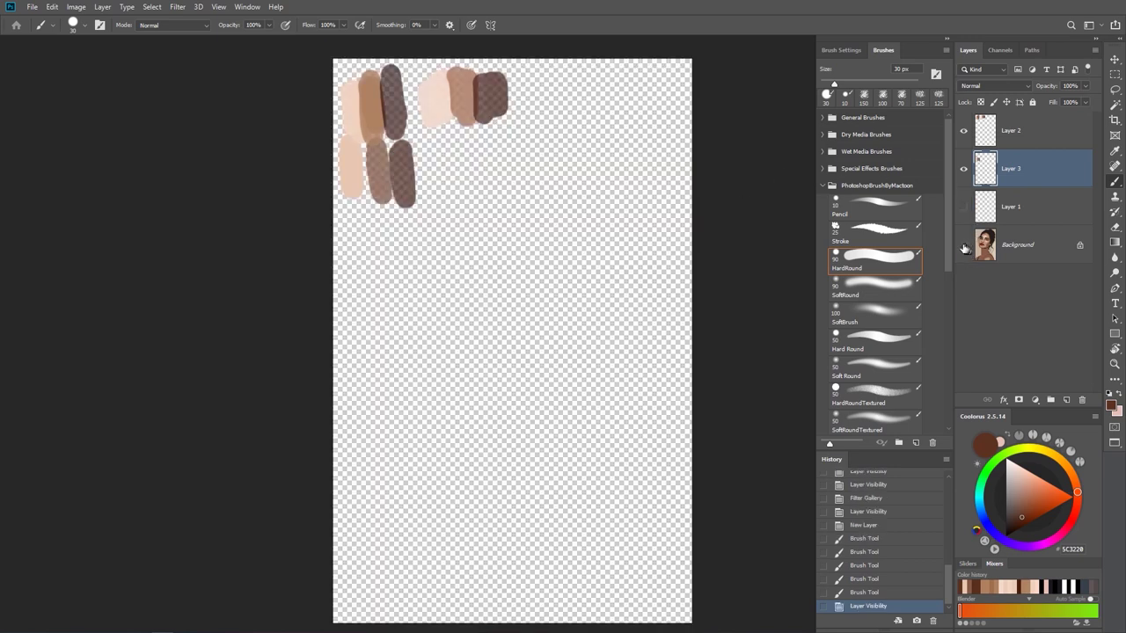
pyautogui.click(1038, 251)
pyautogui.click(1078, 246)
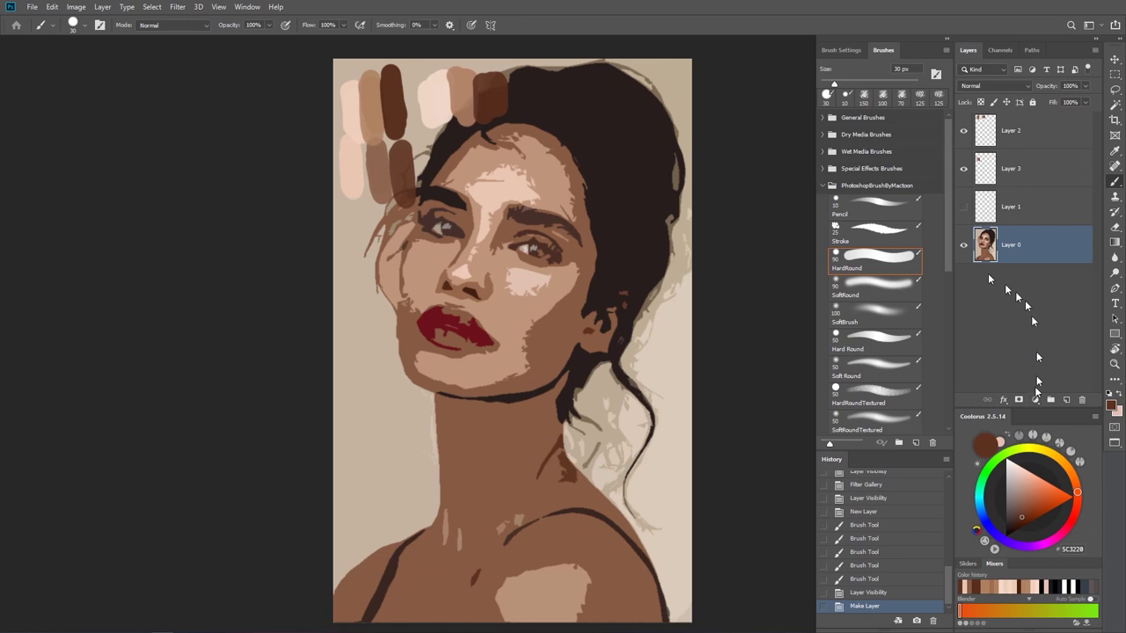
pyautogui.click(964, 250)
# Add a white (ffffff) Solid Color fill layer and place it beneath Layer 0
pyautogui.click(1034, 399)
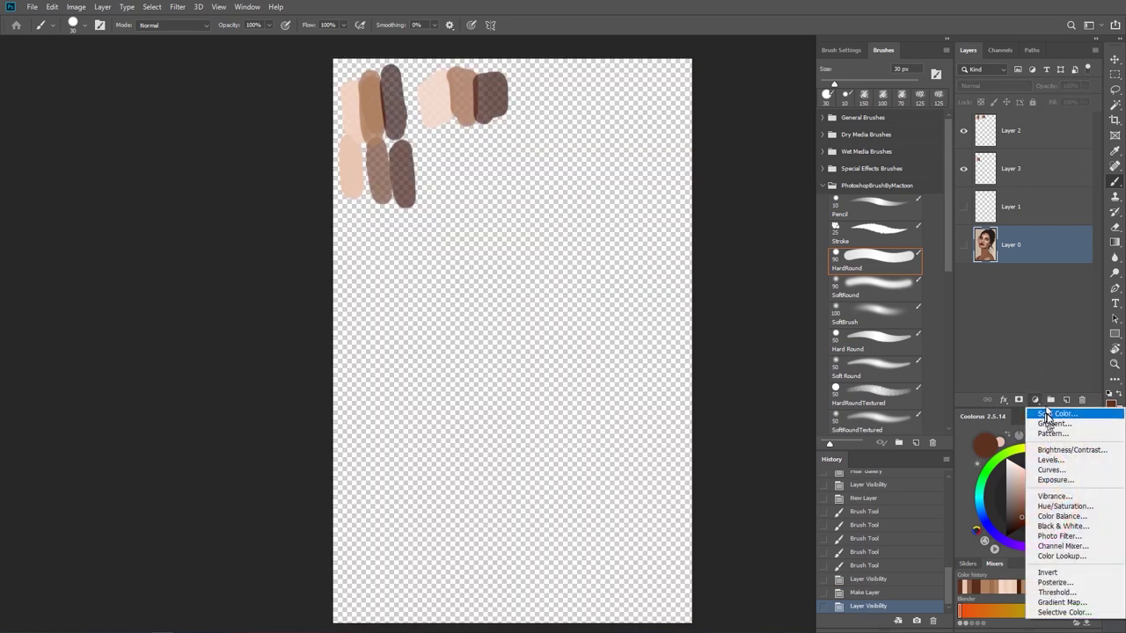
pyautogui.click(1042, 416)
pyautogui.moveTo(176, 370); pyautogui.dragTo(267, 421)
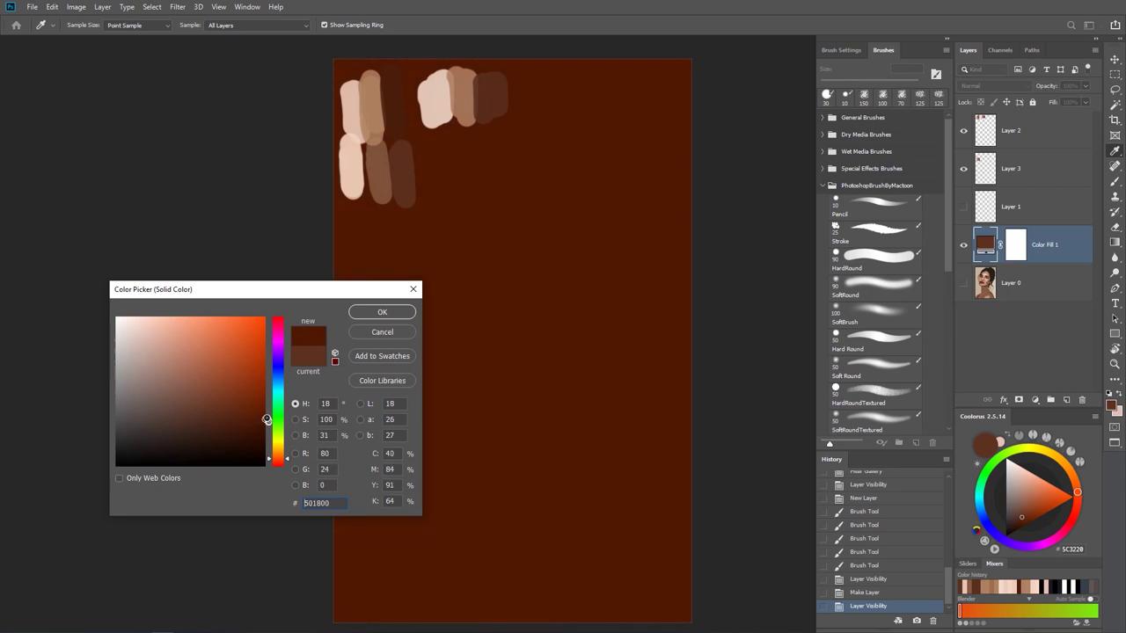
pyautogui.moveTo(275, 368); pyautogui.dragTo(279, 342)
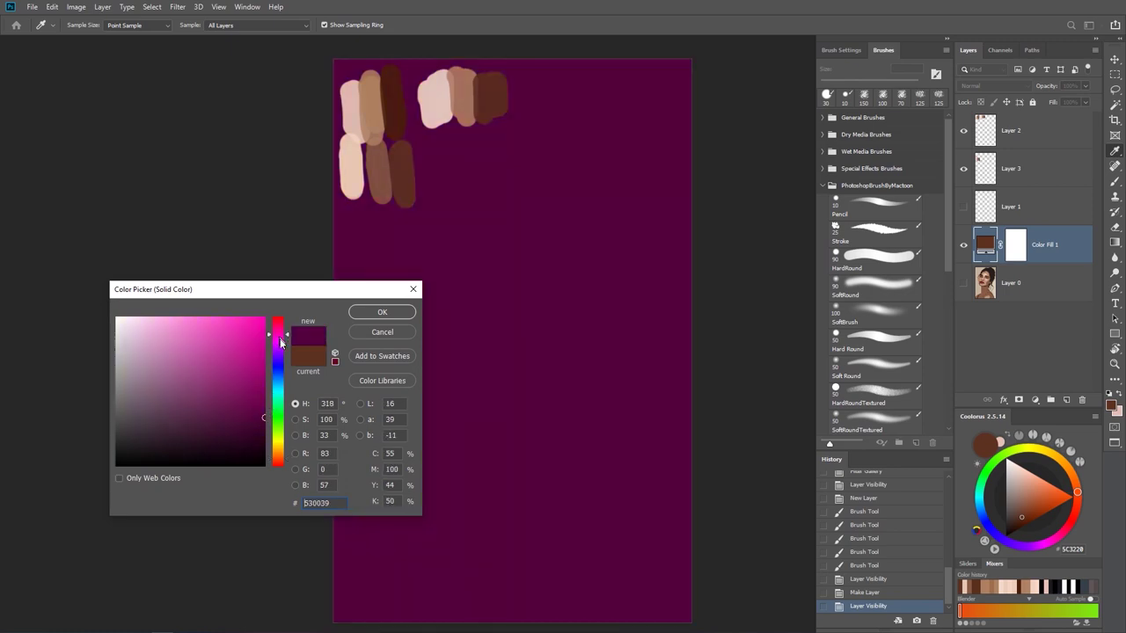
pyautogui.moveTo(164, 368); pyautogui.dragTo(96, 299)
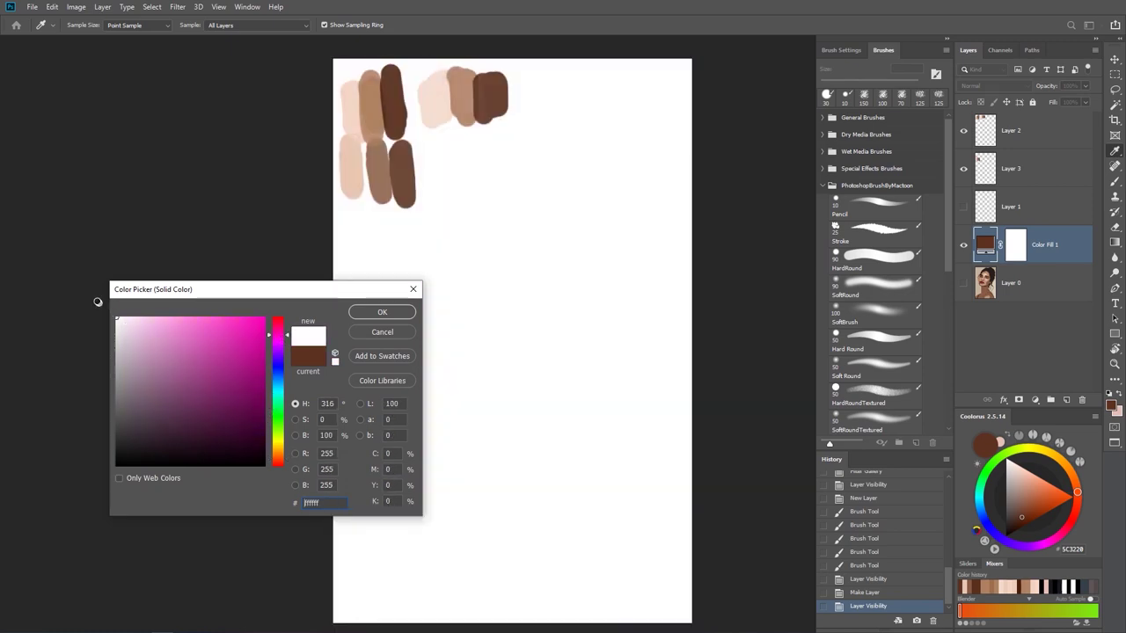
pyautogui.click(386, 313)
pyautogui.moveTo(1080, 292); pyautogui.dragTo(1070, 227)
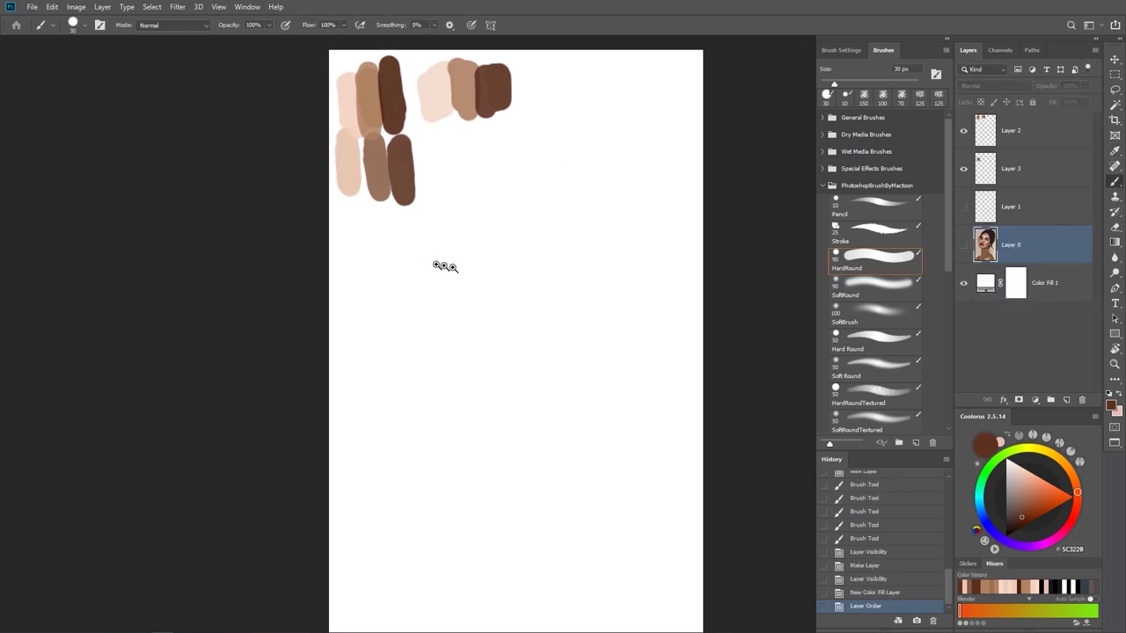
# Move the three strokes on Layer 3 into line with the other two palettes, to the right of the second one
pyautogui.scroll(3, 448, 264)
pyautogui.moveTo(455, 158); pyautogui.dragTo(485, 356)
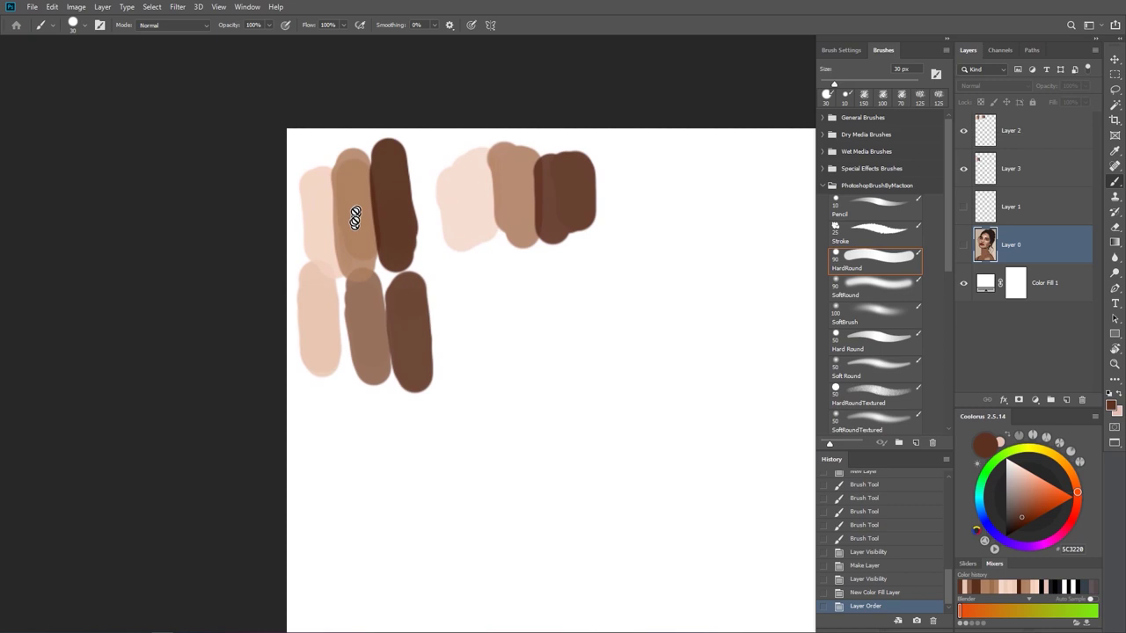
pyautogui.press('v')
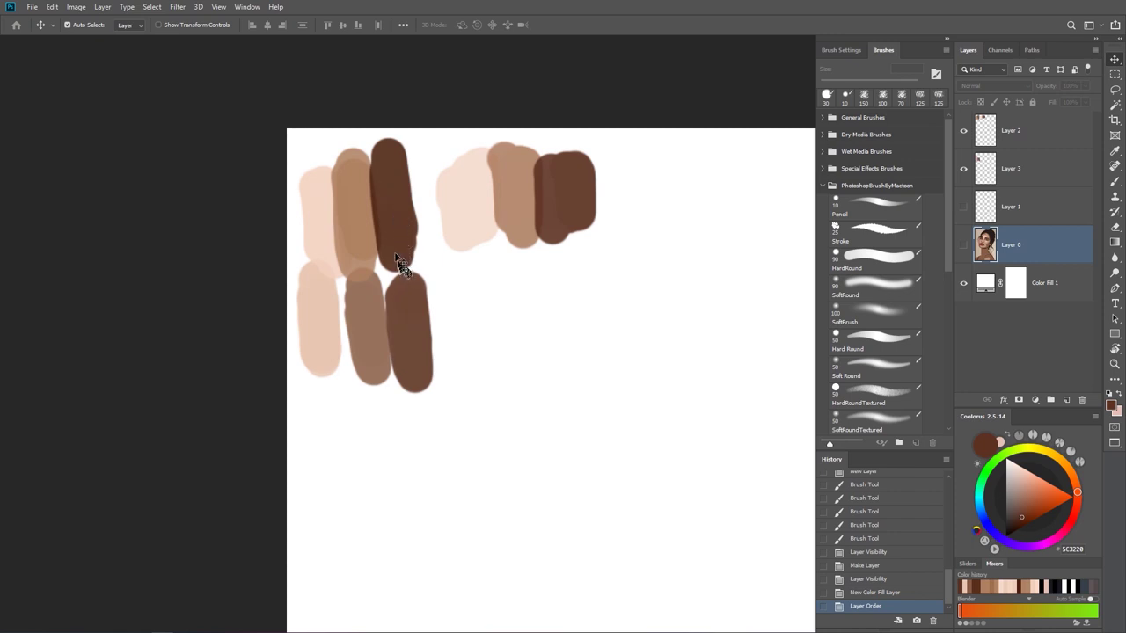
pyautogui.moveTo(536, 345); pyautogui.dragTo(504, 334)
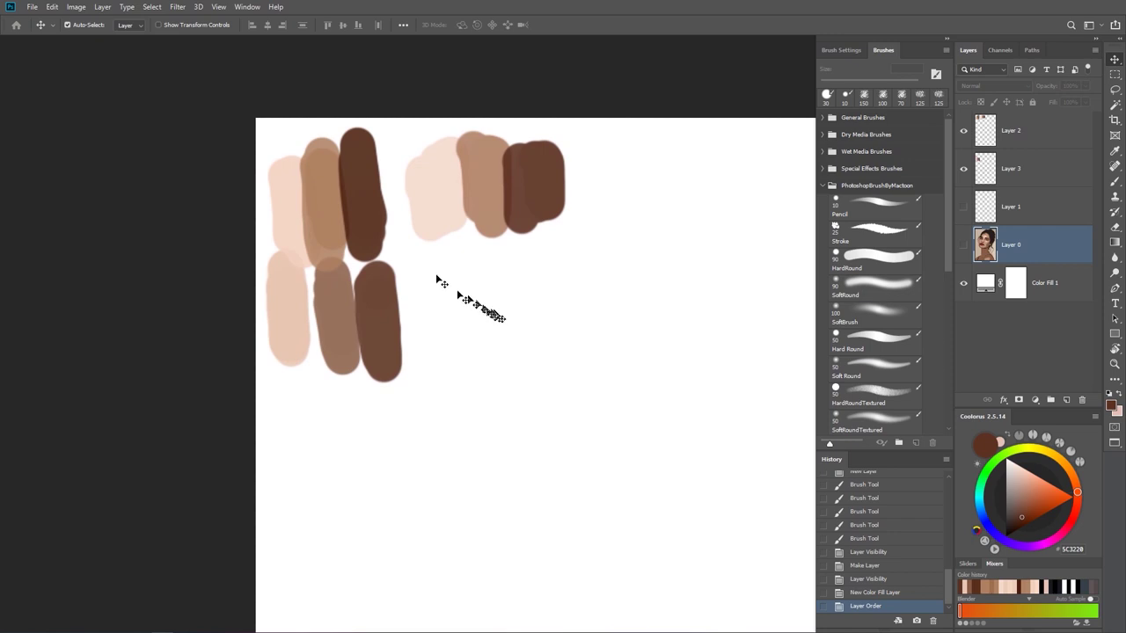
pyautogui.moveTo(513, 360); pyautogui.dragTo(500, 348)
pyautogui.moveTo(357, 311); pyautogui.dragTo(691, 181)
pyautogui.moveTo(659, 282); pyautogui.dragTo(569, 261)
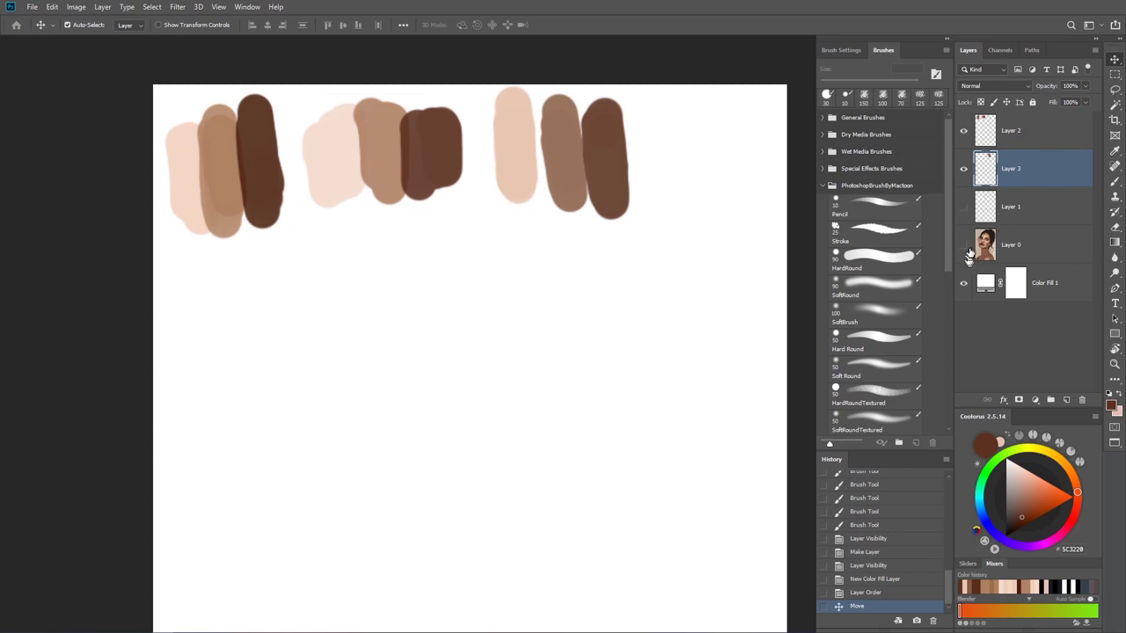
# Show Layer 0 again and bring the whole simplified portrait with its three palettes into view
pyautogui.click(1002, 251)
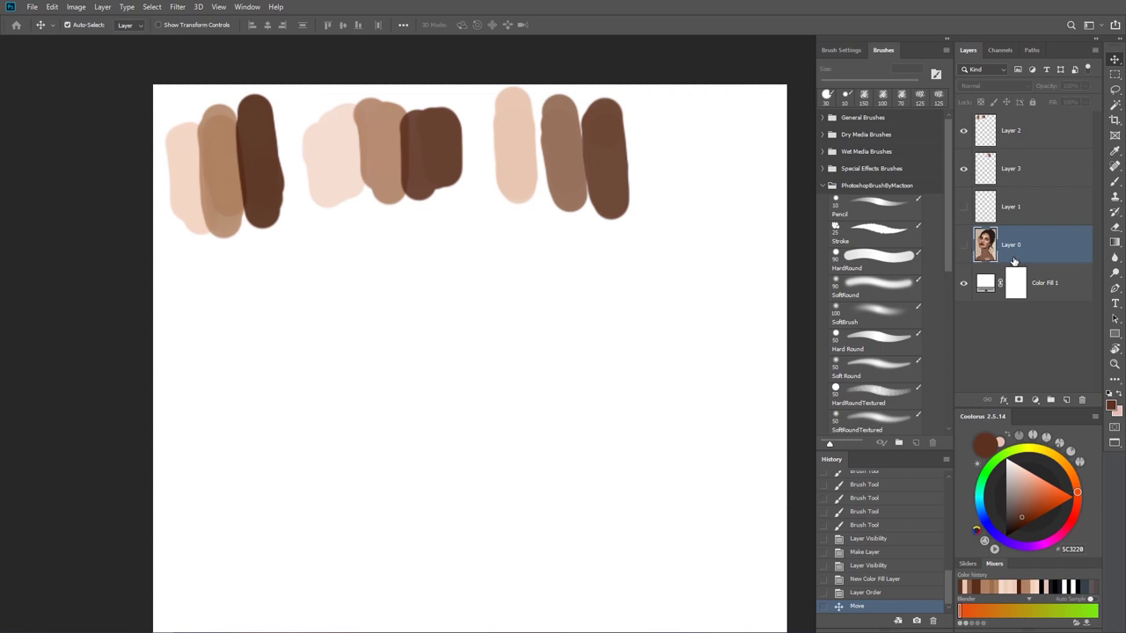
pyautogui.click(964, 246)
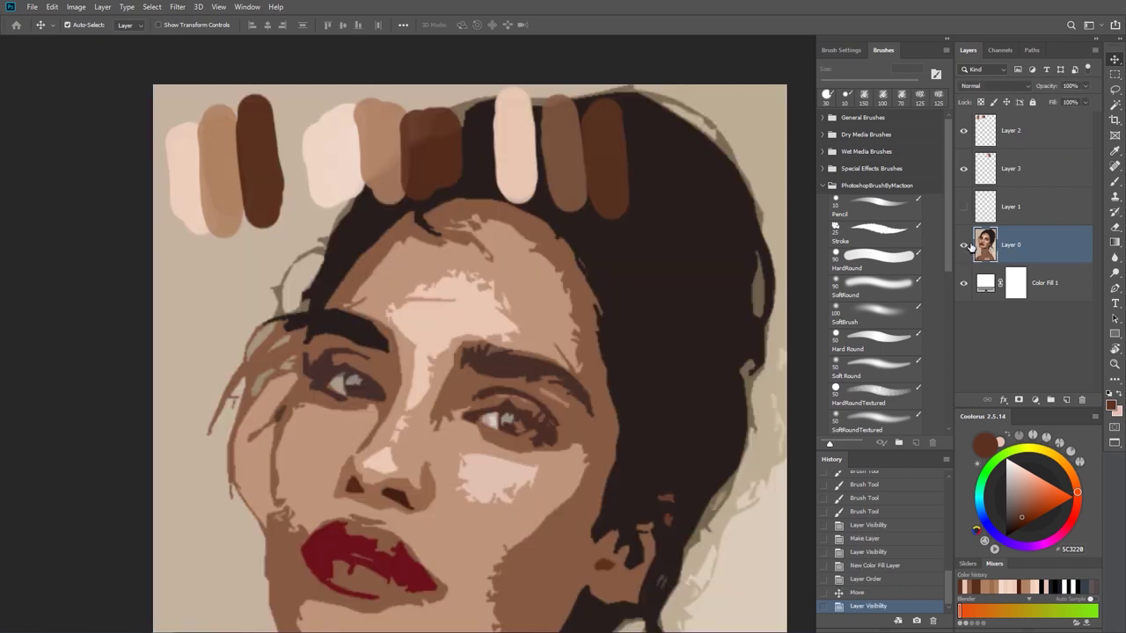
pyautogui.scroll(-3, 687, 425)
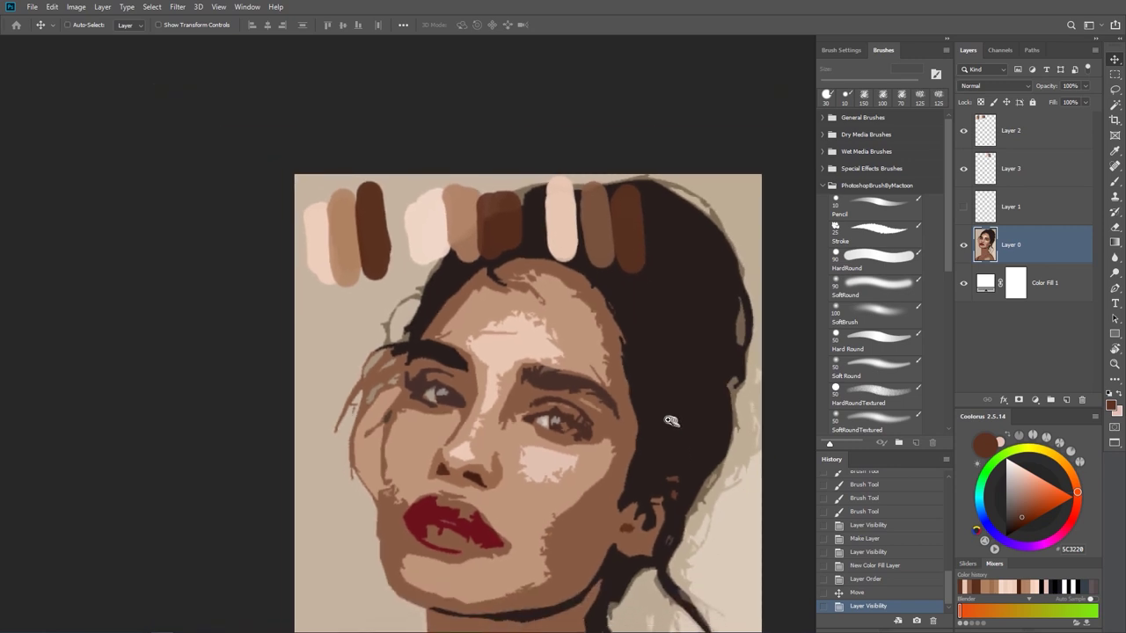
pyautogui.scroll(-3, 645, 460)
pyautogui.scroll(2, 630, 361)
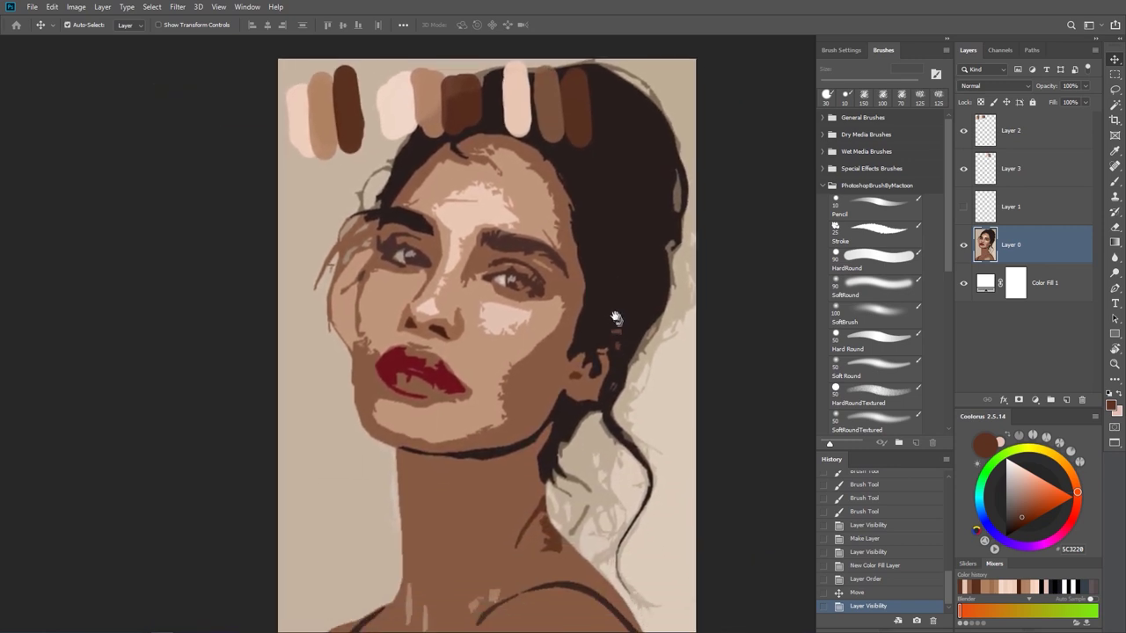
pyautogui.scroll(-3, 646, 387)
pyautogui.scroll(1, 651, 413)
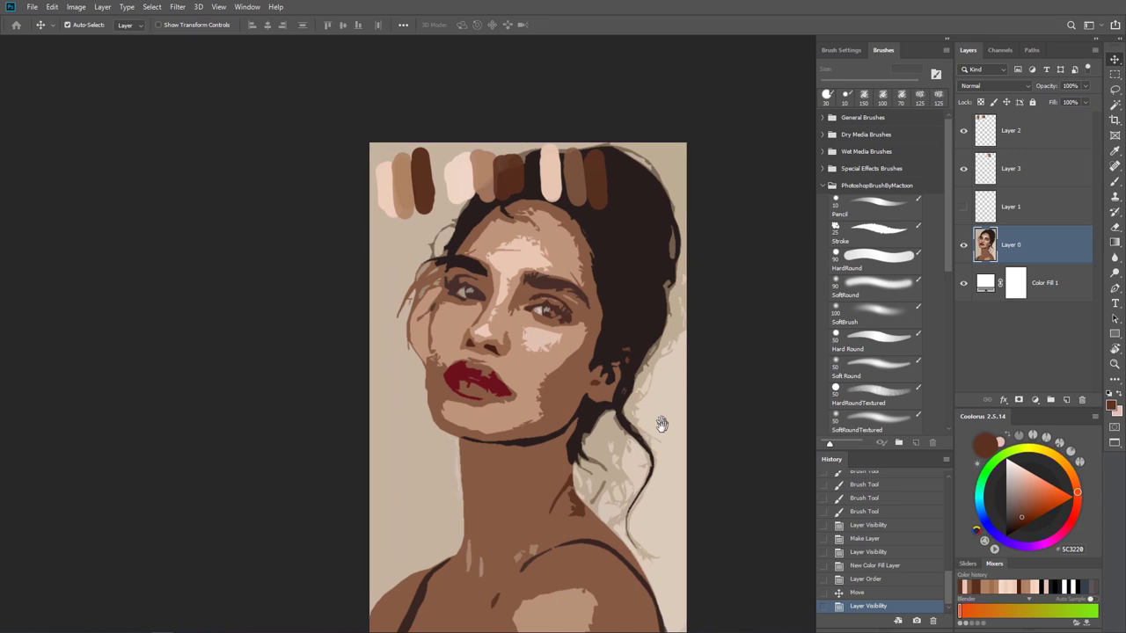
pyautogui.moveTo(660, 428); pyautogui.dragTo(641, 402)
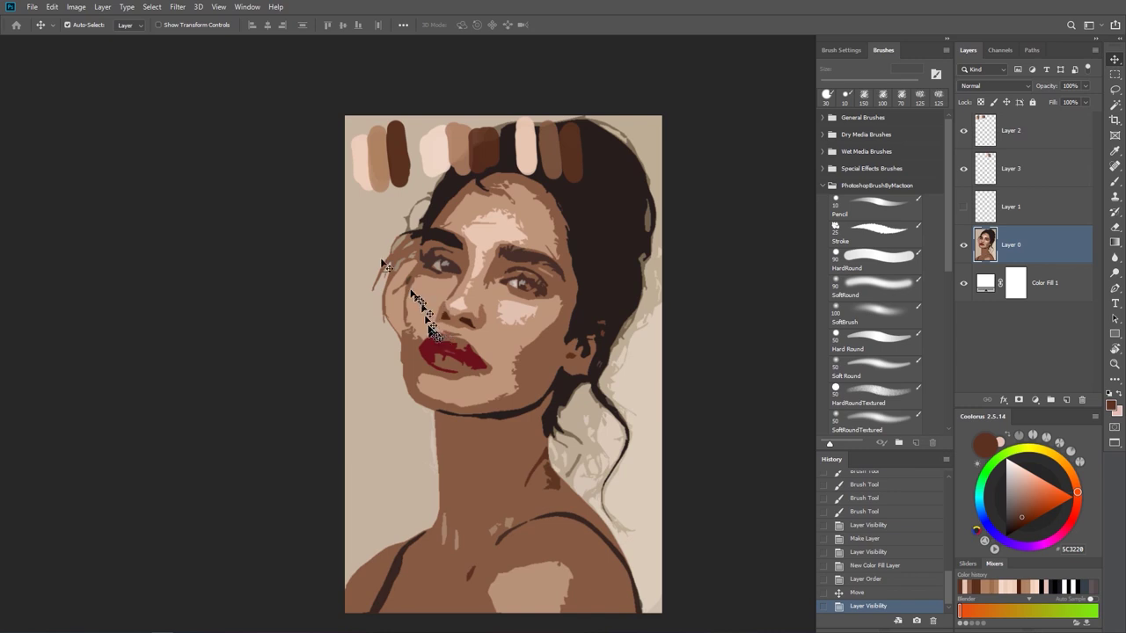
# Show the saved colour swatches and place them beside the portrait
pyautogui.click(247, 7)
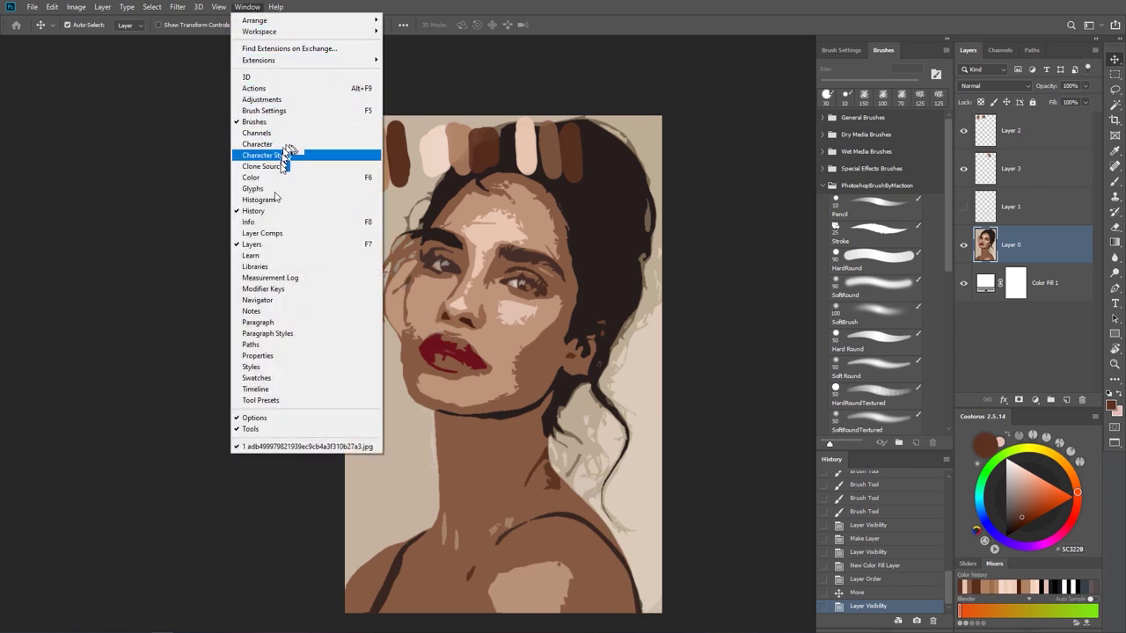
pyautogui.click(264, 379)
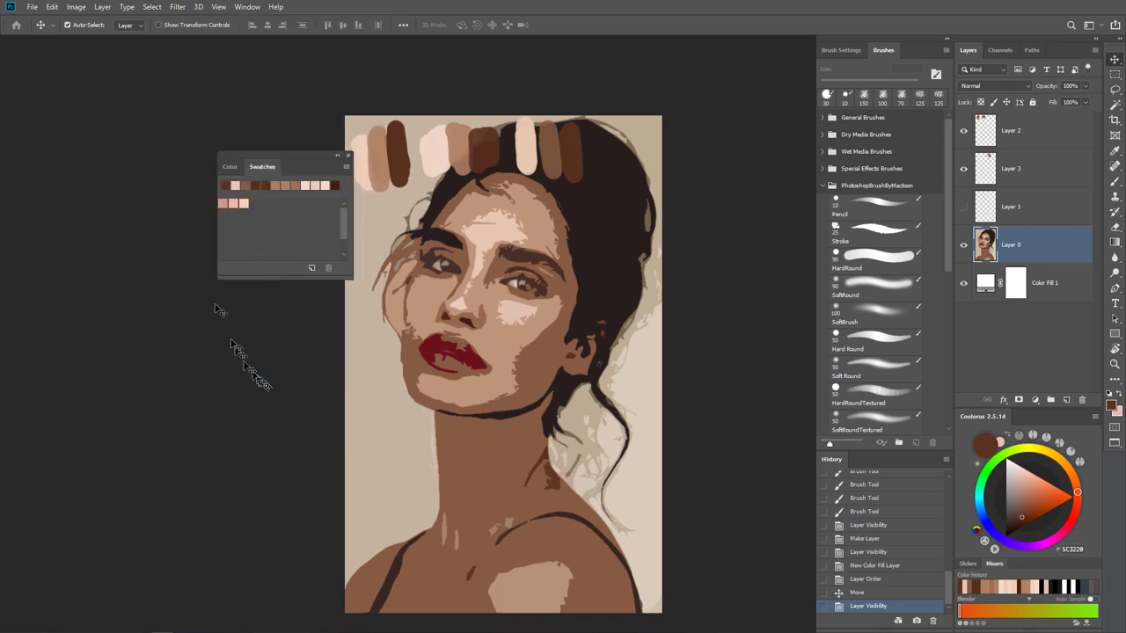
pyautogui.moveTo(290, 166); pyautogui.dragTo(243, 147)
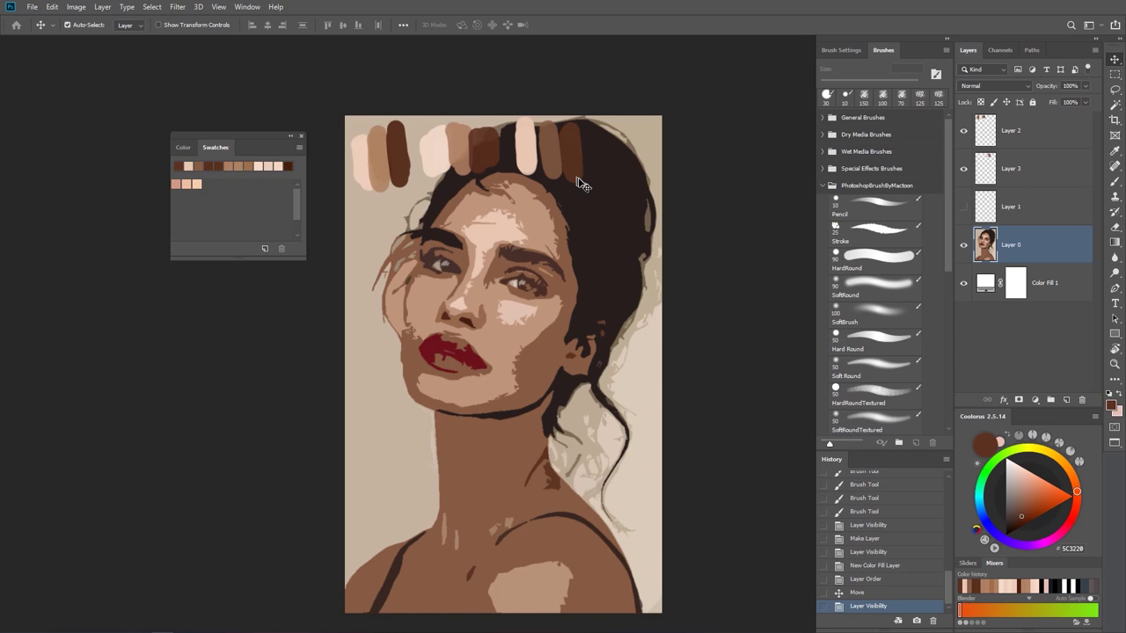
# Sample the light tone of the third palette with the Eyedropper and save it as a new colour swatch
pyautogui.press('i')
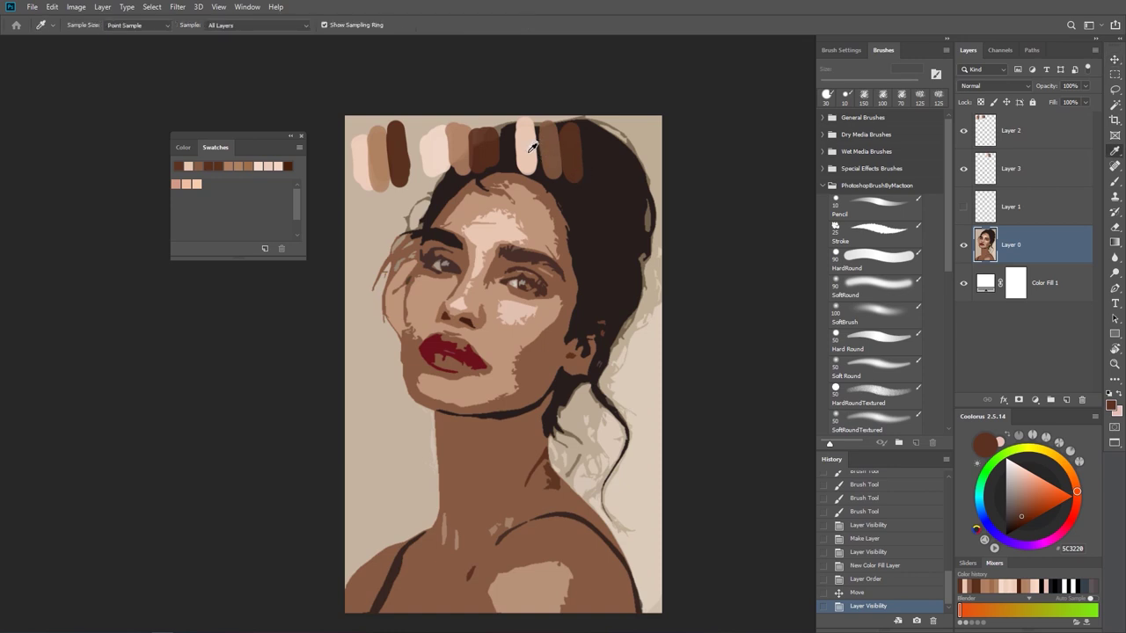
pyautogui.click(531, 146)
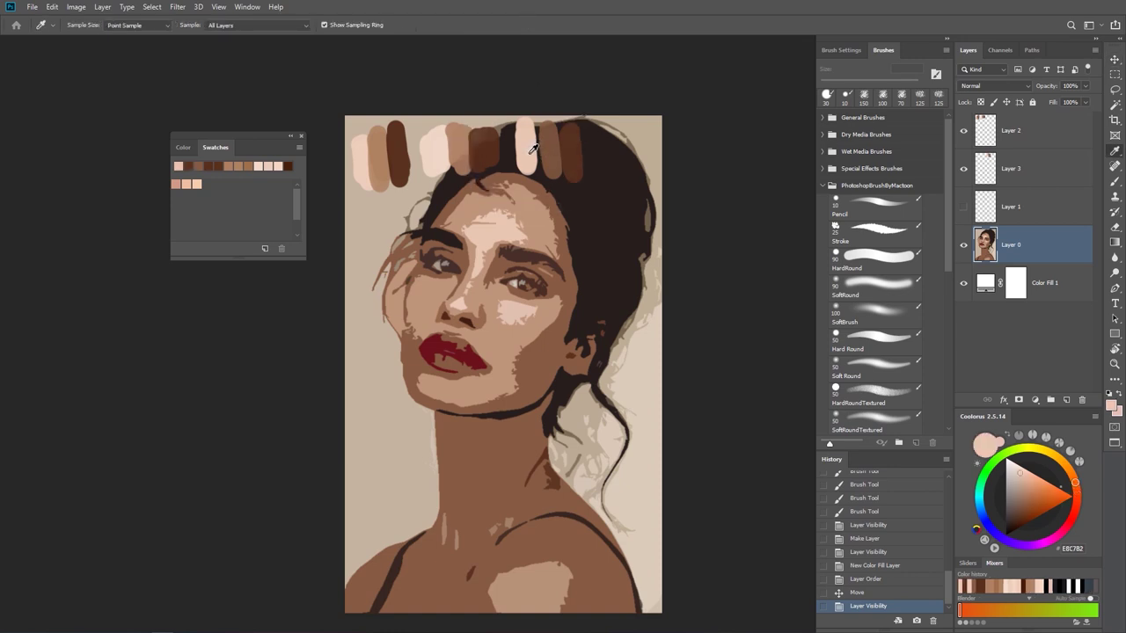
pyautogui.click(264, 250)
pyautogui.click(678, 201)
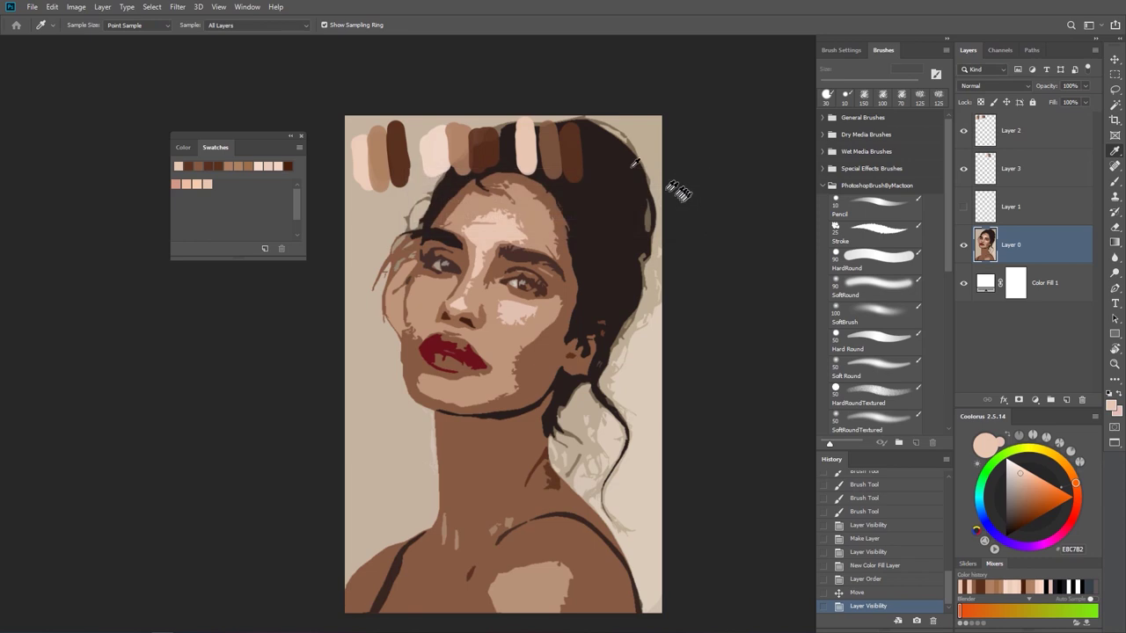
# Save the third palette's mid and dark tones as new colour swatches, and dismiss the Libraries window
pyautogui.click(558, 140)
pyautogui.click(265, 250)
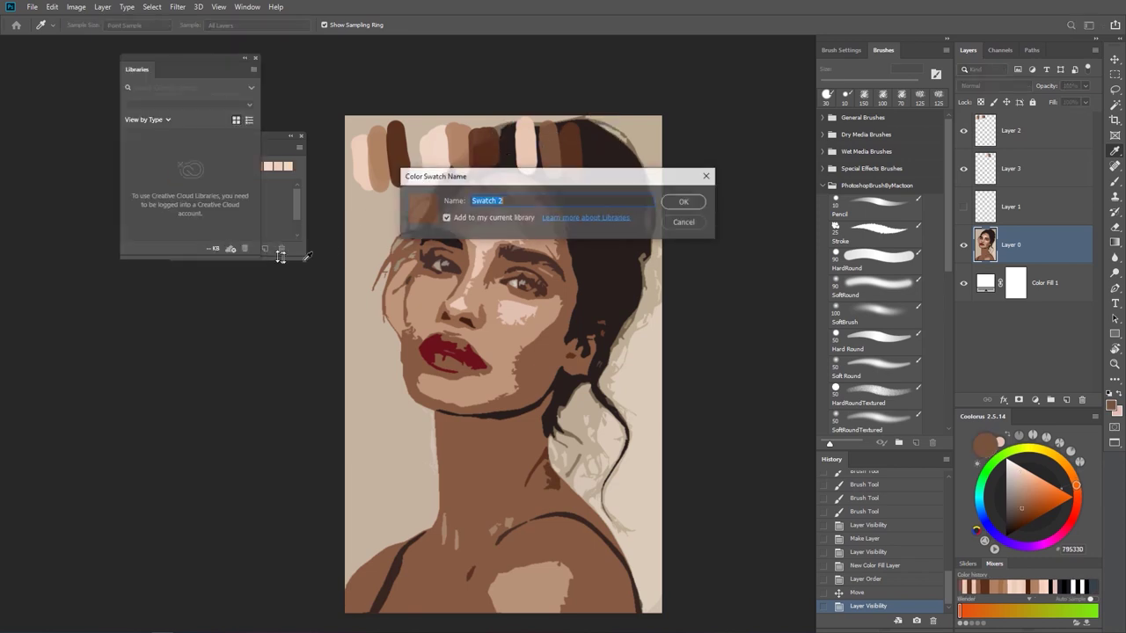
pyautogui.click(682, 201)
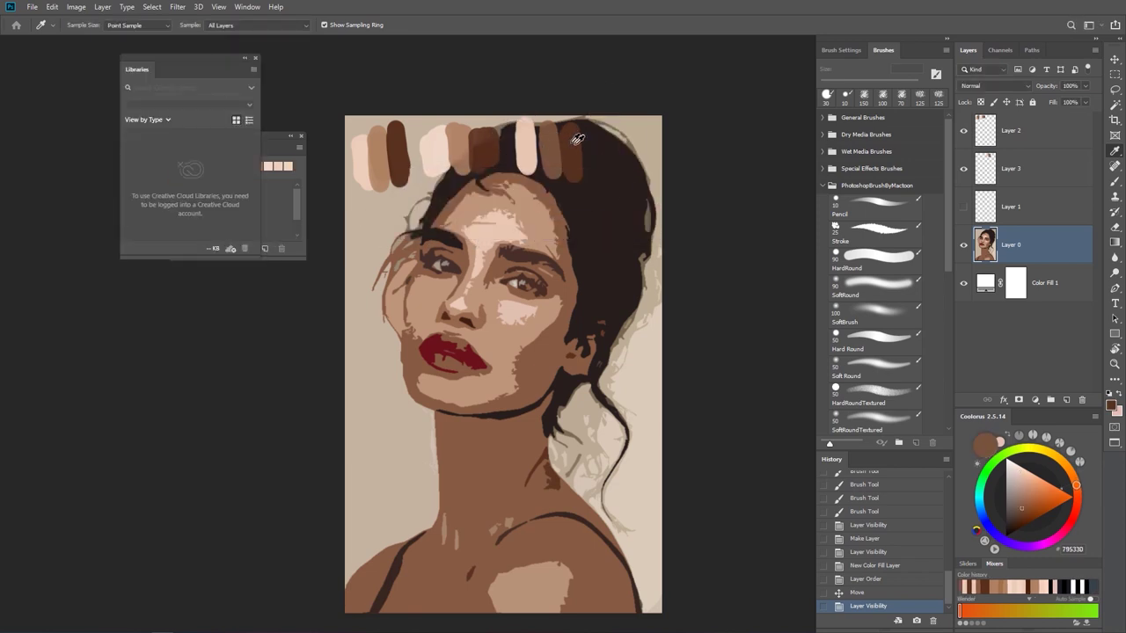
pyautogui.click(576, 139)
pyautogui.click(266, 250)
pyautogui.click(683, 203)
pyautogui.click(256, 60)
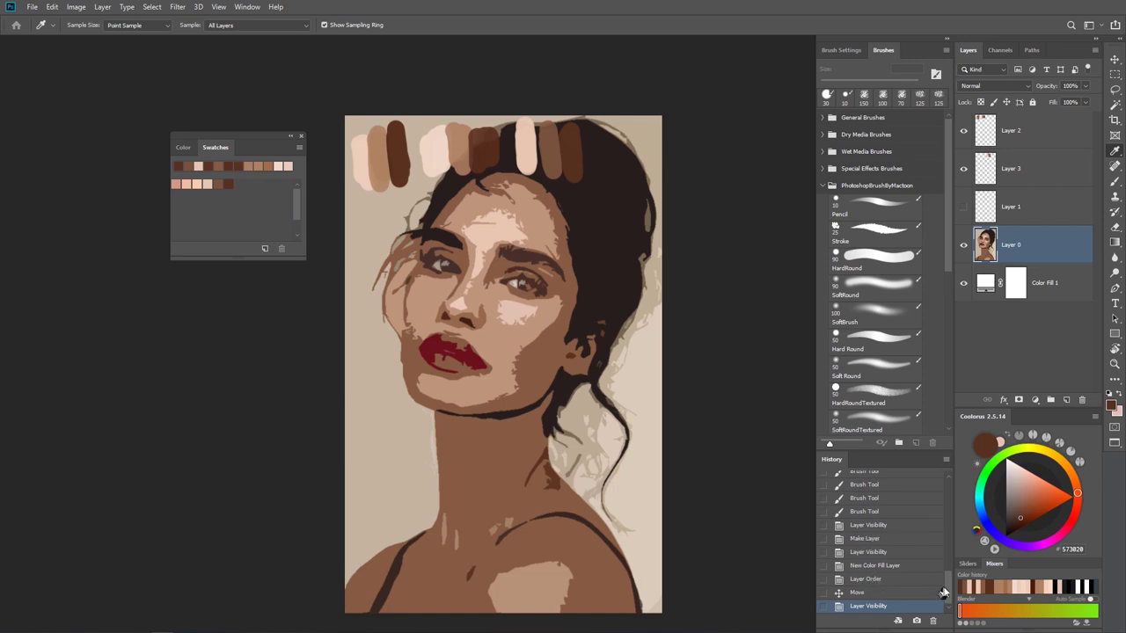
# Roll the document history back to the layer visibility state just before the Filter Gallery was applied
pyautogui.moveTo(950, 589)
pyautogui.mouseDown()
pyautogui.moveTo(956, 501)
pyautogui.moveTo(951, 562)
pyautogui.mouseUp()
pyautogui.click(880, 535)
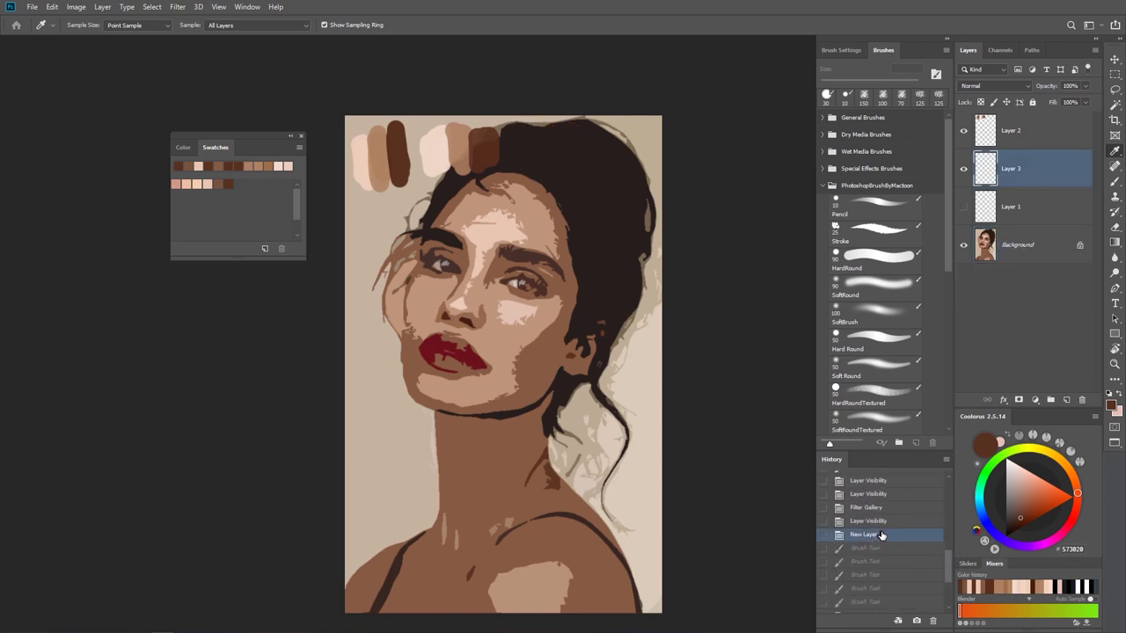
pyautogui.click(882, 520)
pyautogui.click(882, 507)
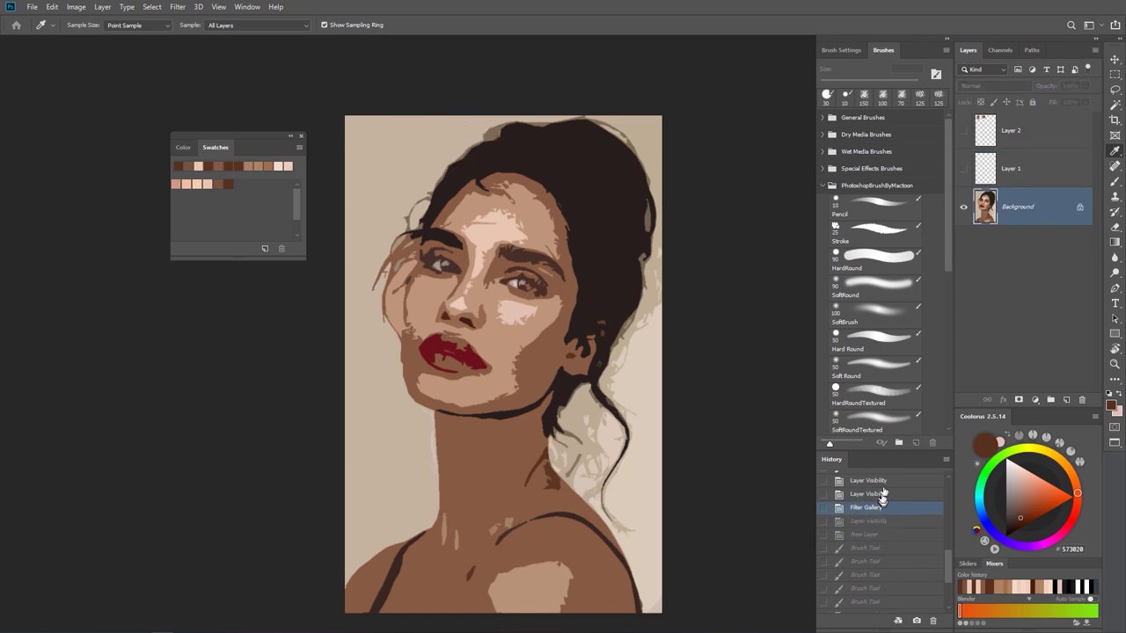
pyautogui.click(882, 482)
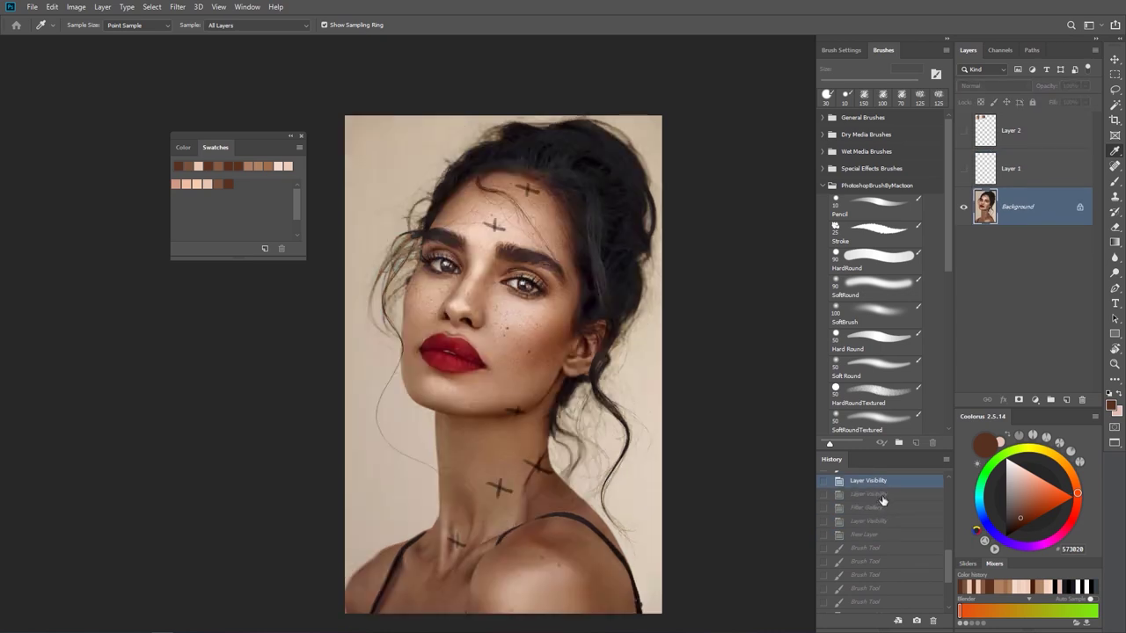
pyautogui.click(882, 495)
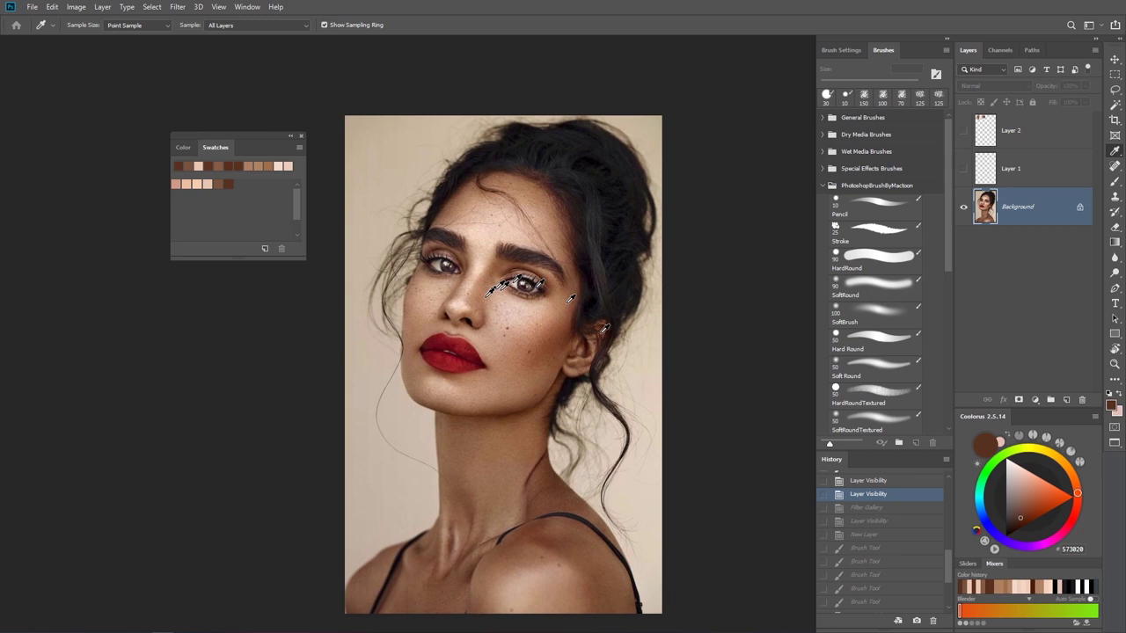
# Show Layer 2 over the original photo, keep Layer 1 hidden, and add a new layer above Layer 1
pyautogui.click(963, 131)
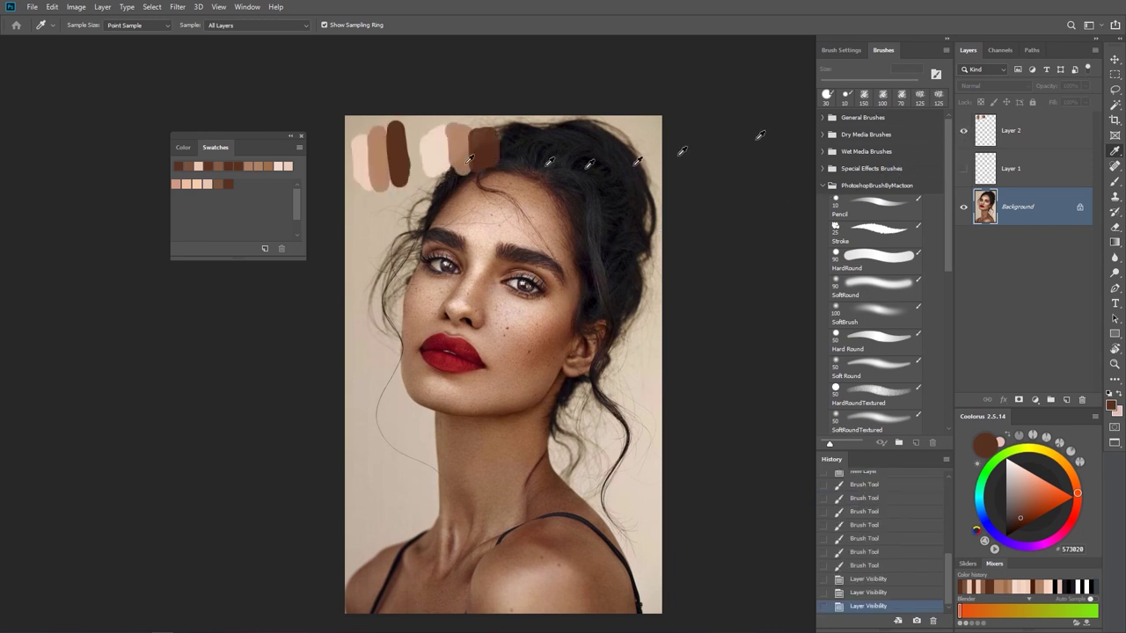
pyautogui.click(1025, 177)
pyautogui.click(963, 169)
pyautogui.click(963, 169)
pyautogui.click(1067, 400)
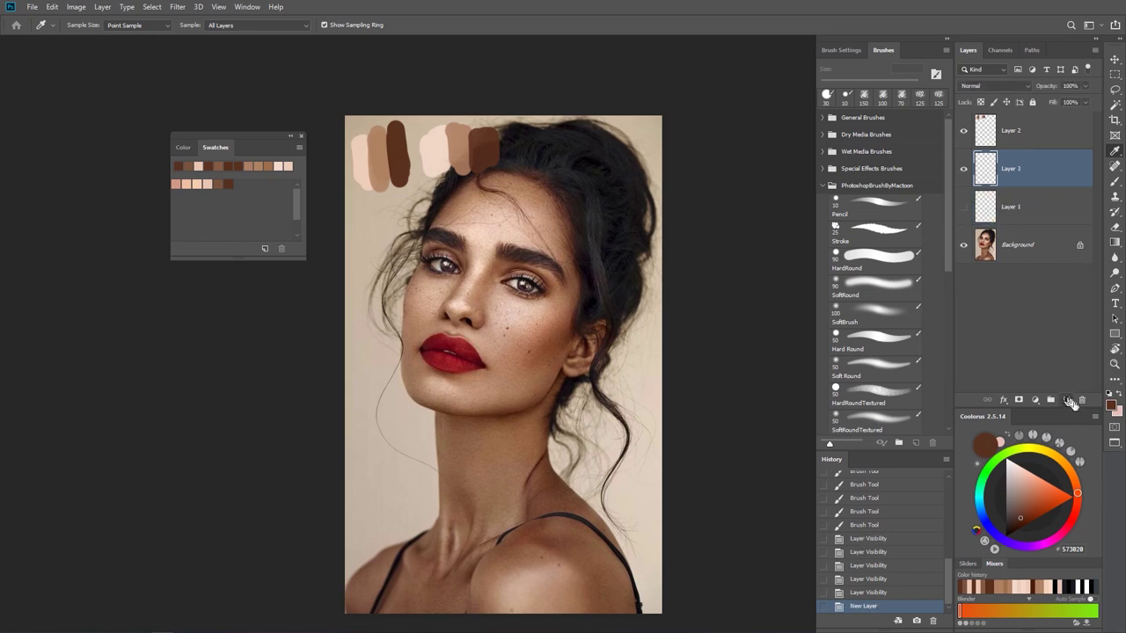
# Paint light, mid and dark strokes from the saved swatches over the hair on Layer 3 with a 39 px HardRound brush, and close Swatches
pyautogui.click(876, 256)
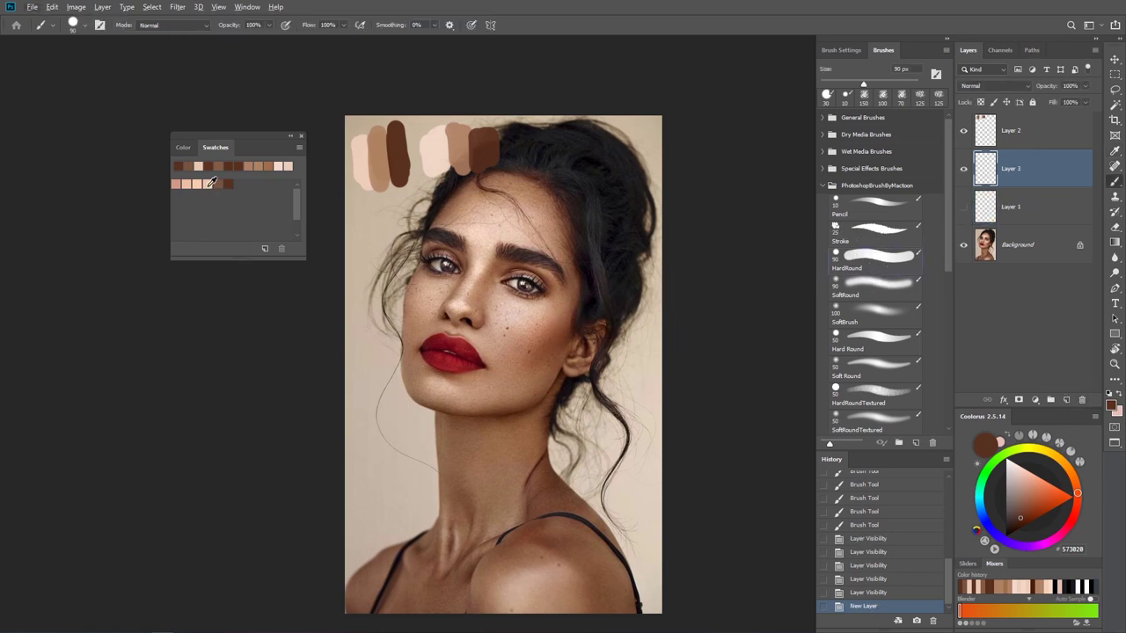
pyautogui.click(211, 185)
pyautogui.moveTo(492, 217); pyautogui.dragTo(475, 220)
pyautogui.moveTo(526, 141); pyautogui.dragTo(537, 180)
pyautogui.click(228, 184)
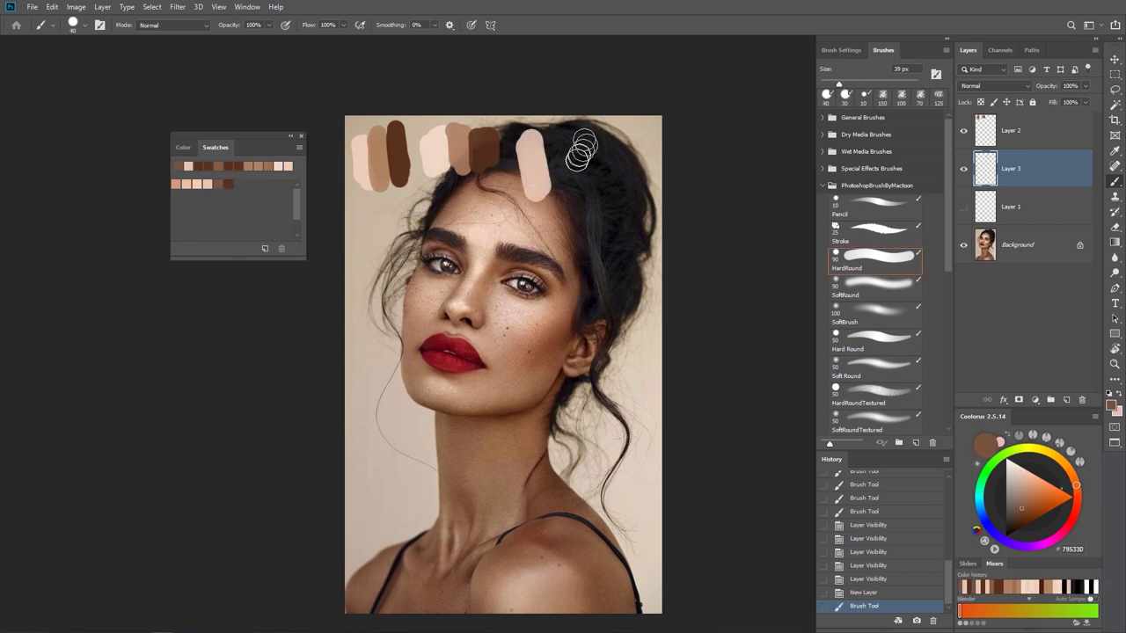
pyautogui.moveTo(560, 150)
pyautogui.mouseDown()
pyautogui.moveTo(568, 180)
pyautogui.moveTo(554, 132)
pyautogui.mouseUp()
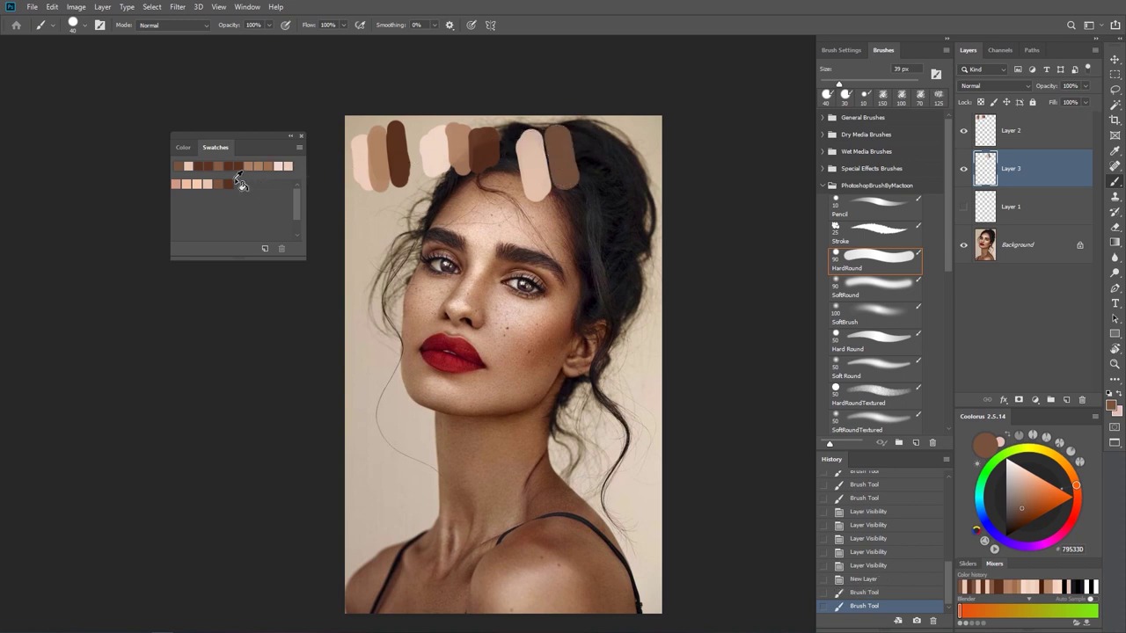
pyautogui.click(229, 183)
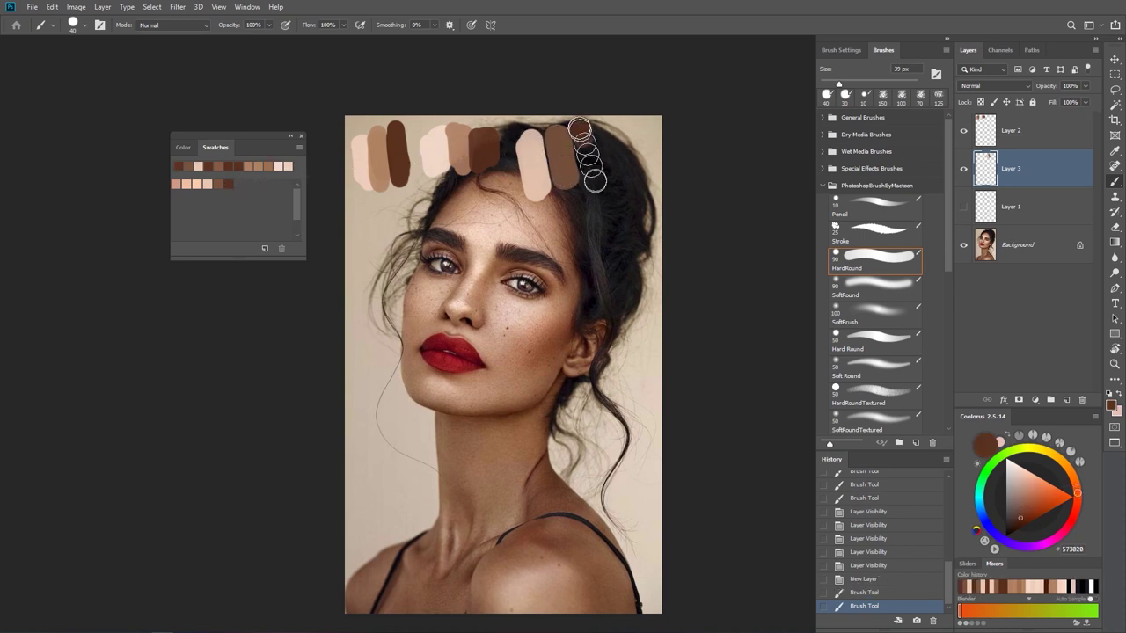
pyautogui.moveTo(587, 151); pyautogui.dragTo(594, 177)
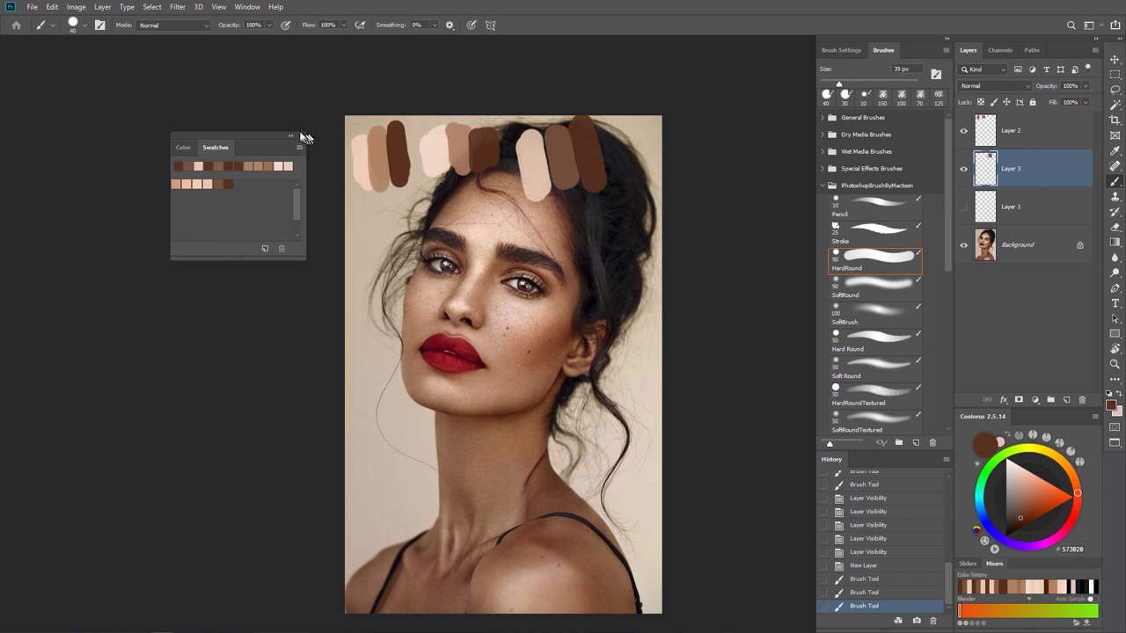
pyautogui.click(299, 137)
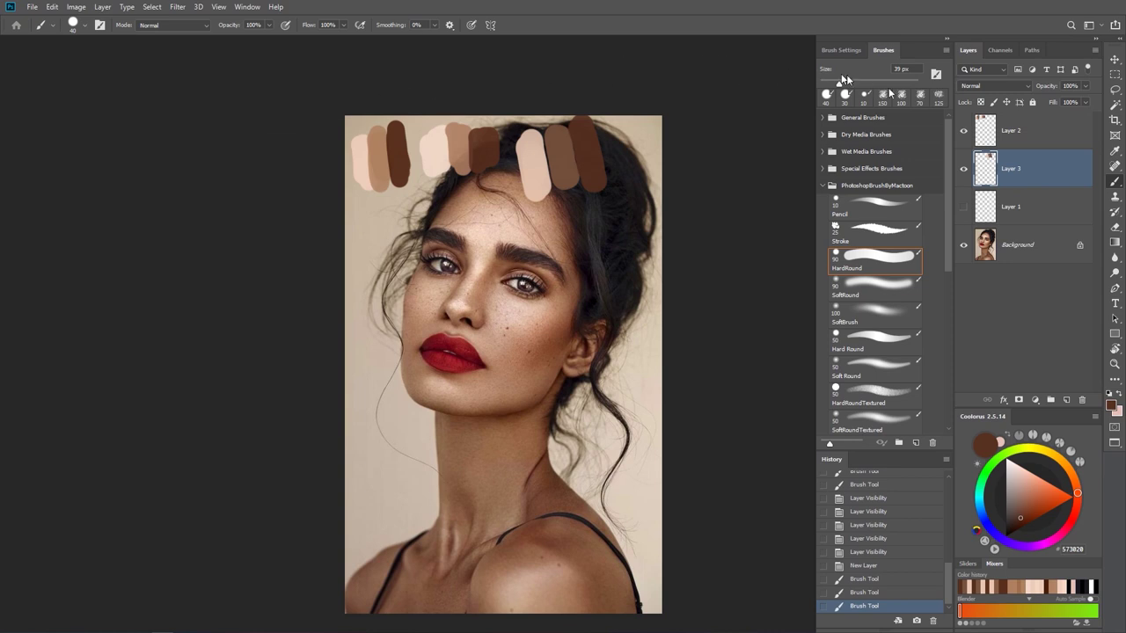
# Hide Layer 2 and Layer 3, and select the Background layer
pyautogui.moveTo(964, 132); pyautogui.dragTo(964, 169)
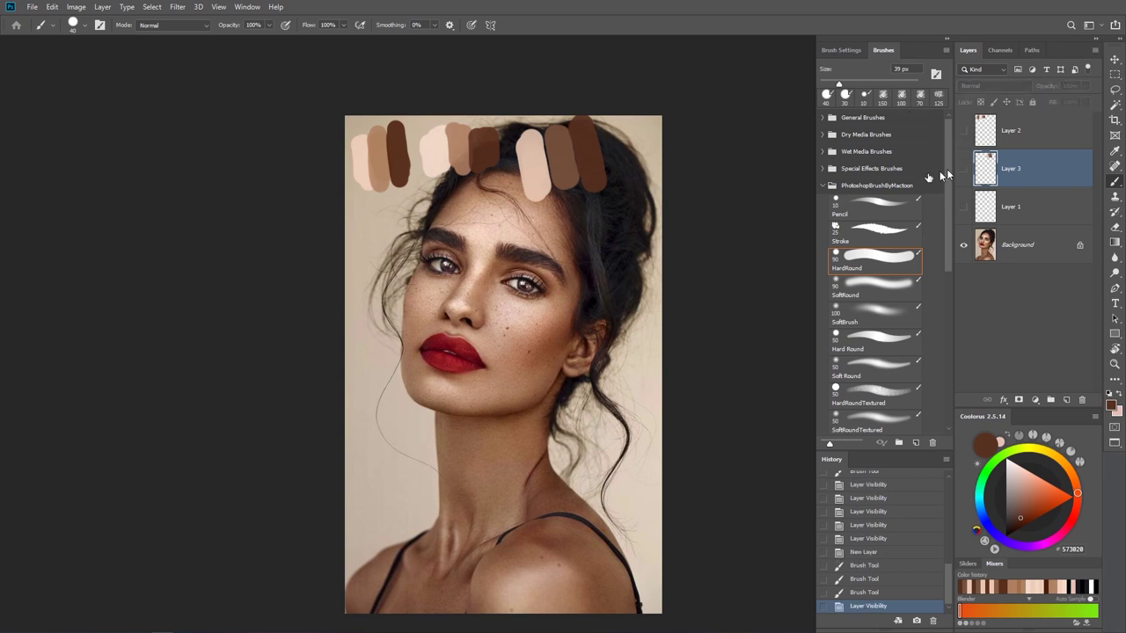
pyautogui.scroll(-3, 606, 329)
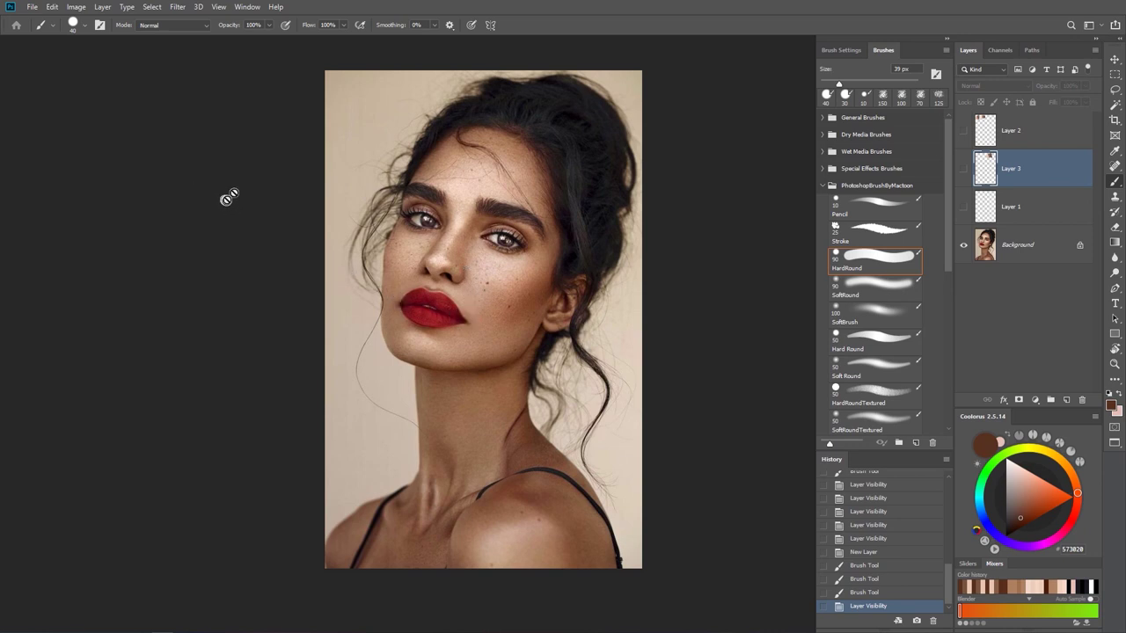
pyautogui.click(1027, 251)
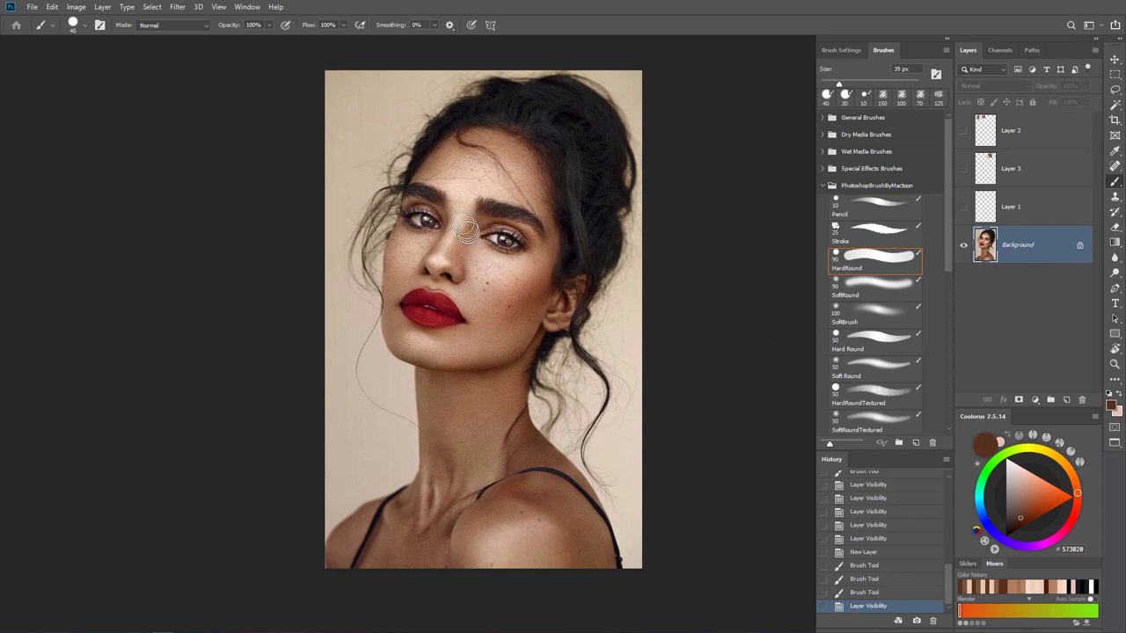
# Select the Highlights of the Background photo with Color Range and turn the selection into a layer mask
pyautogui.click(151, 8)
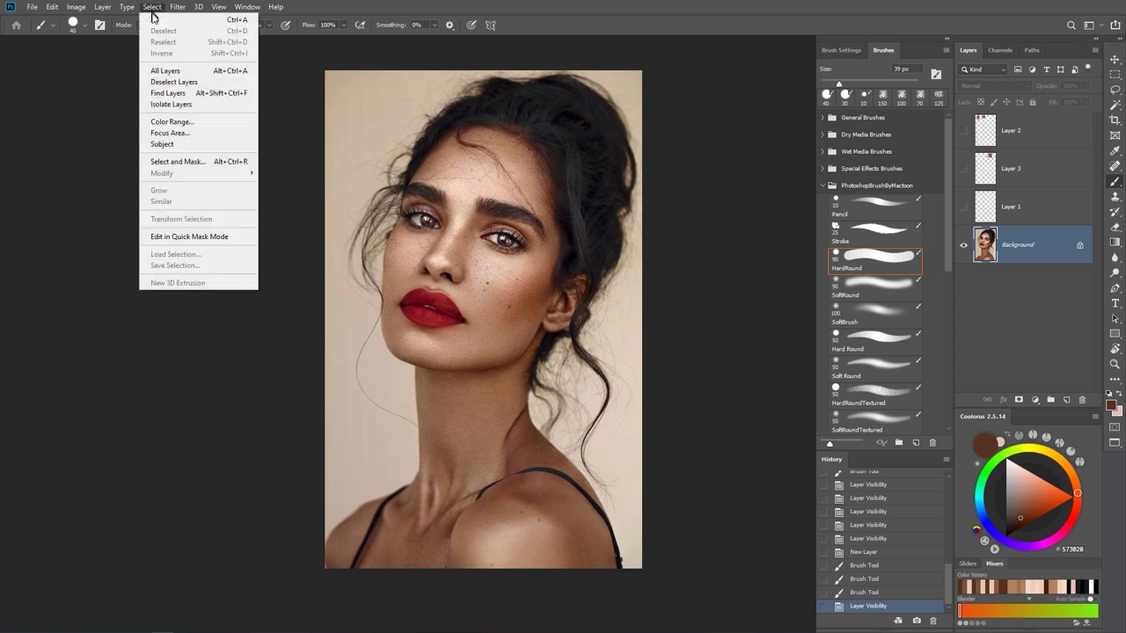
pyautogui.click(174, 123)
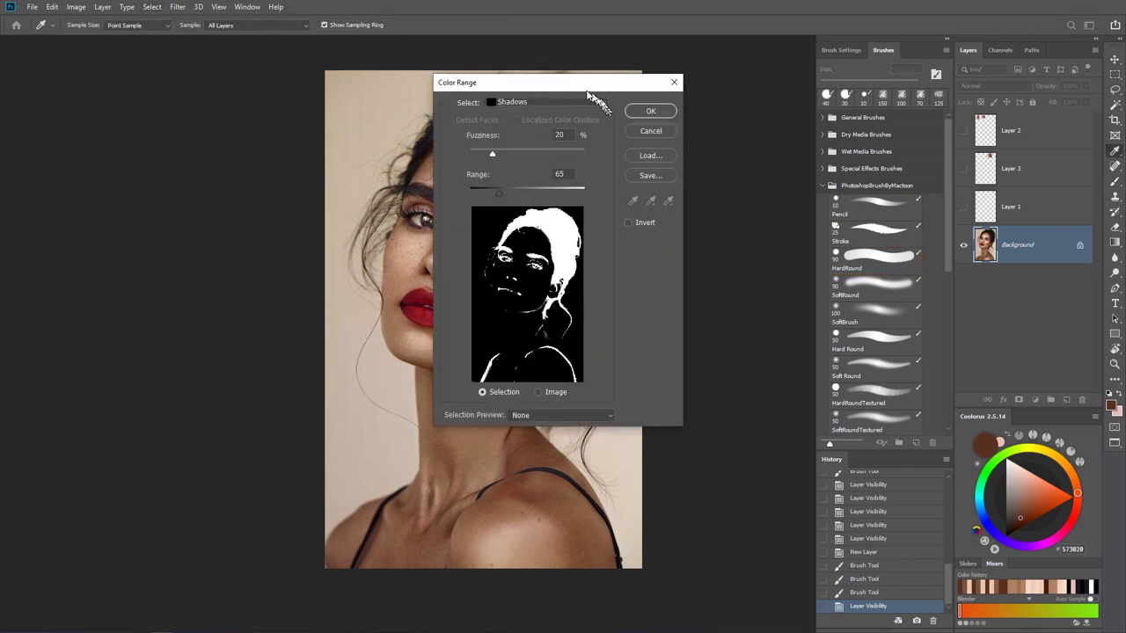
pyautogui.moveTo(581, 87); pyautogui.dragTo(658, 102)
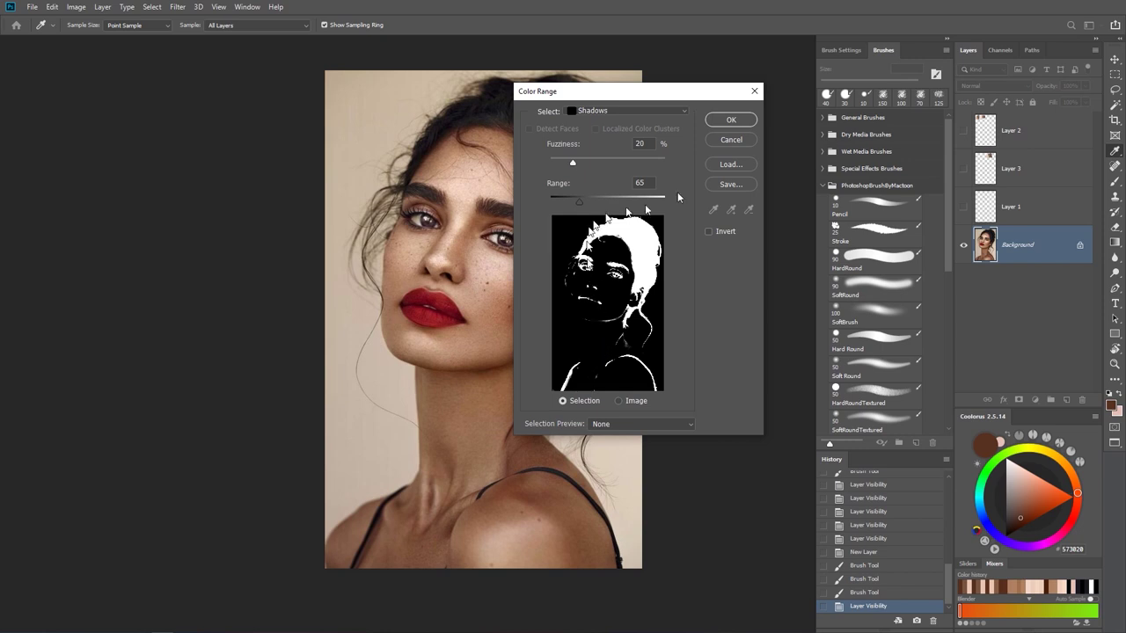
pyautogui.click(685, 113)
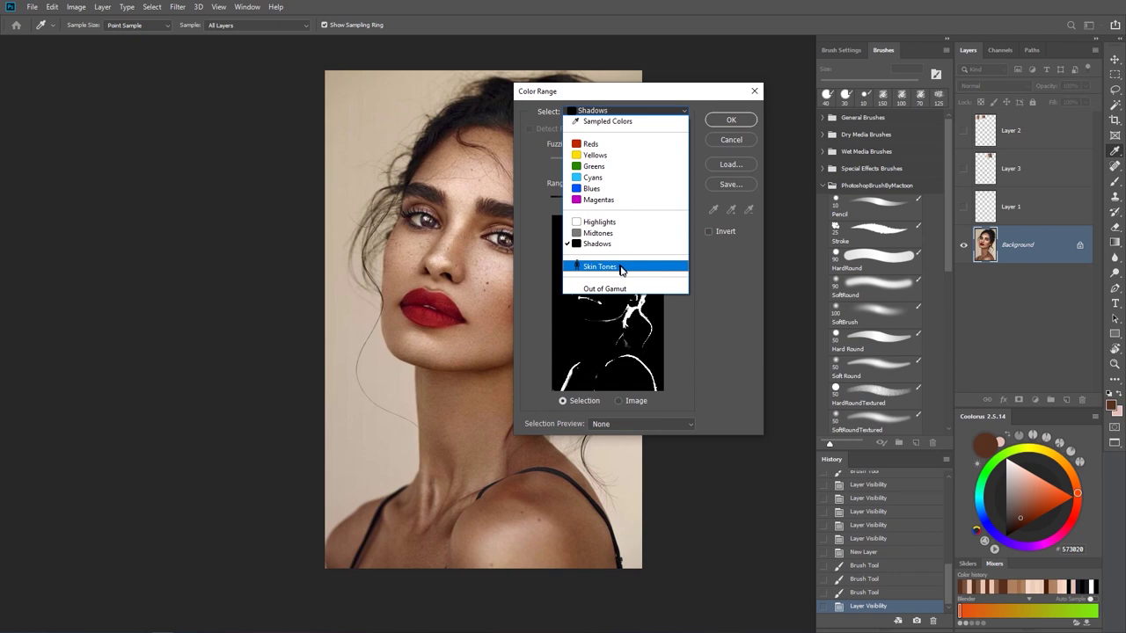
pyautogui.click(601, 223)
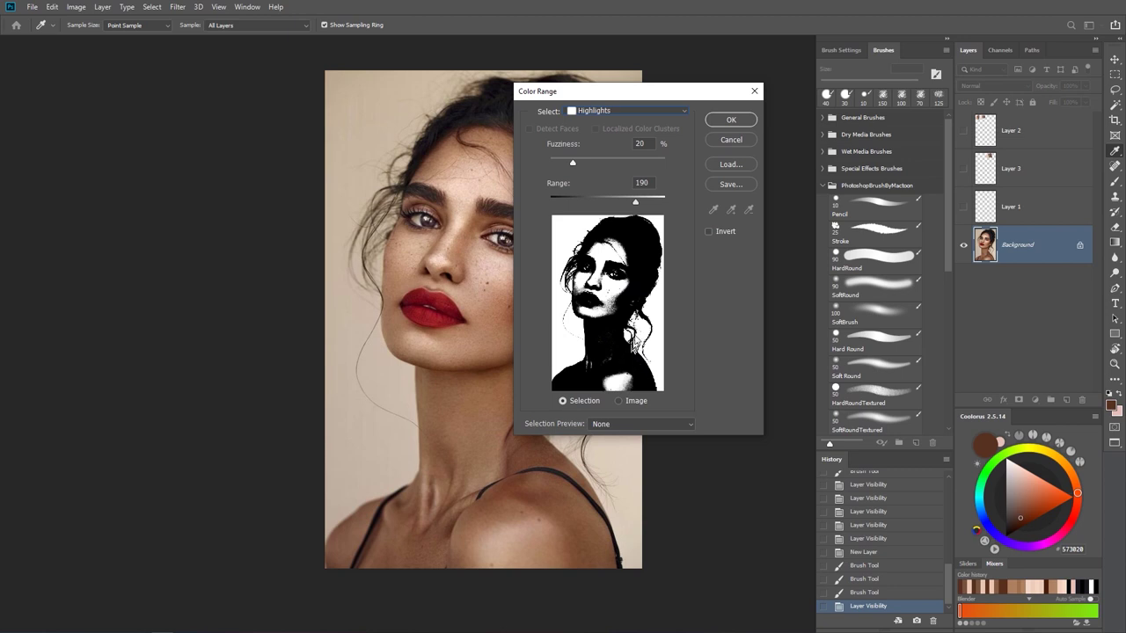
pyautogui.click(729, 121)
pyautogui.press('b')
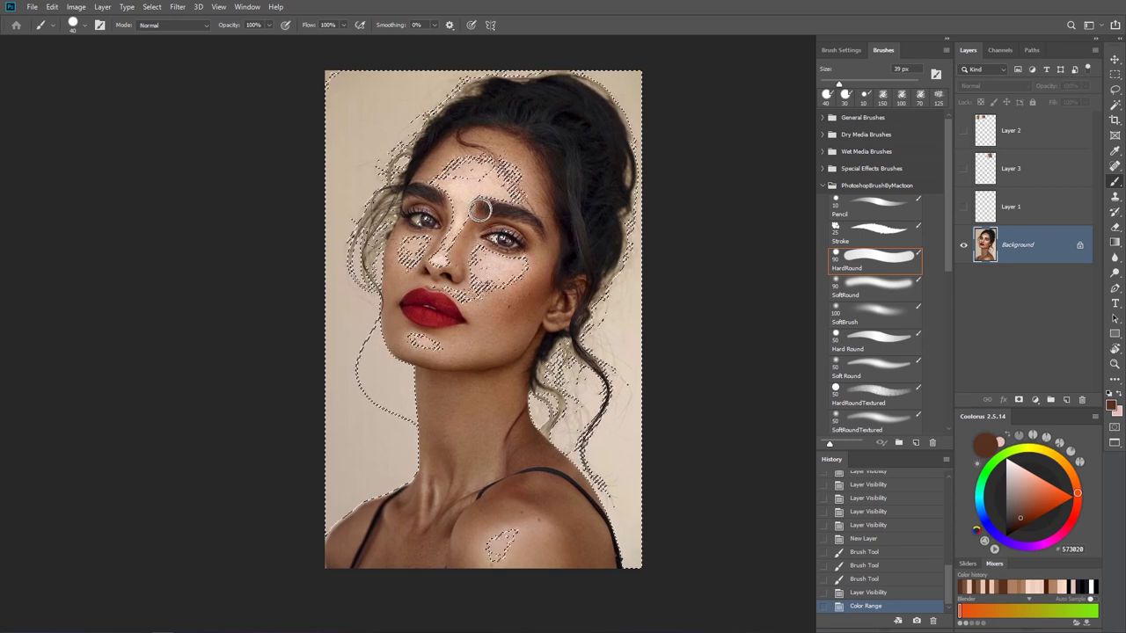
pyautogui.click(1019, 400)
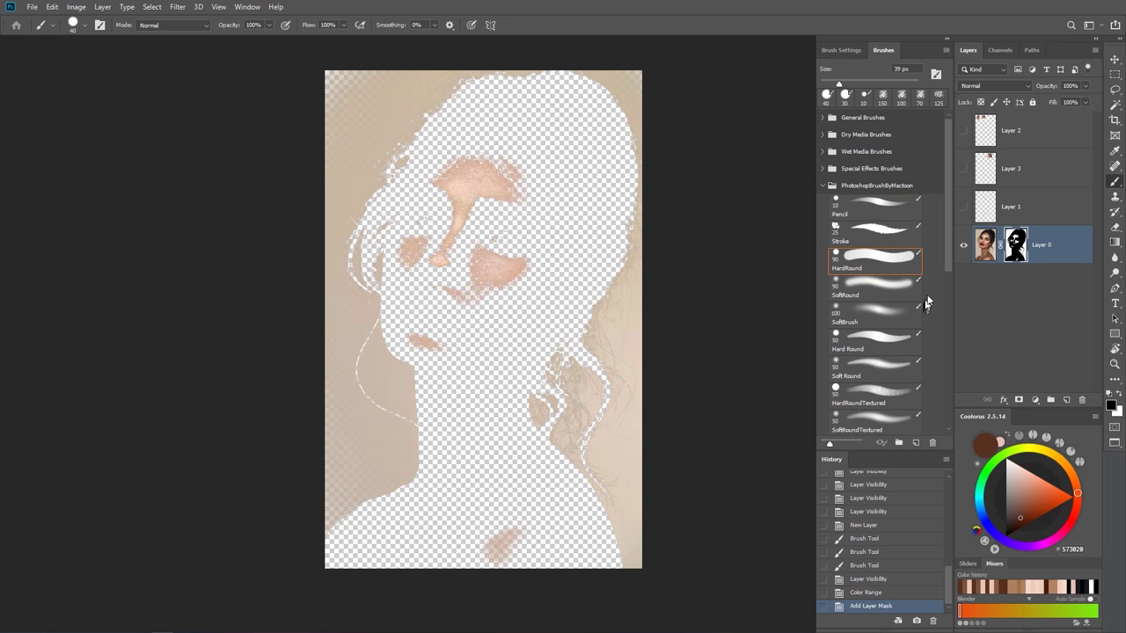
# Add a new layer above Layer 1 and paint a stroke in the photo's upper-left corner with the highlight tone sampled from the forehead
pyautogui.click(1011, 207)
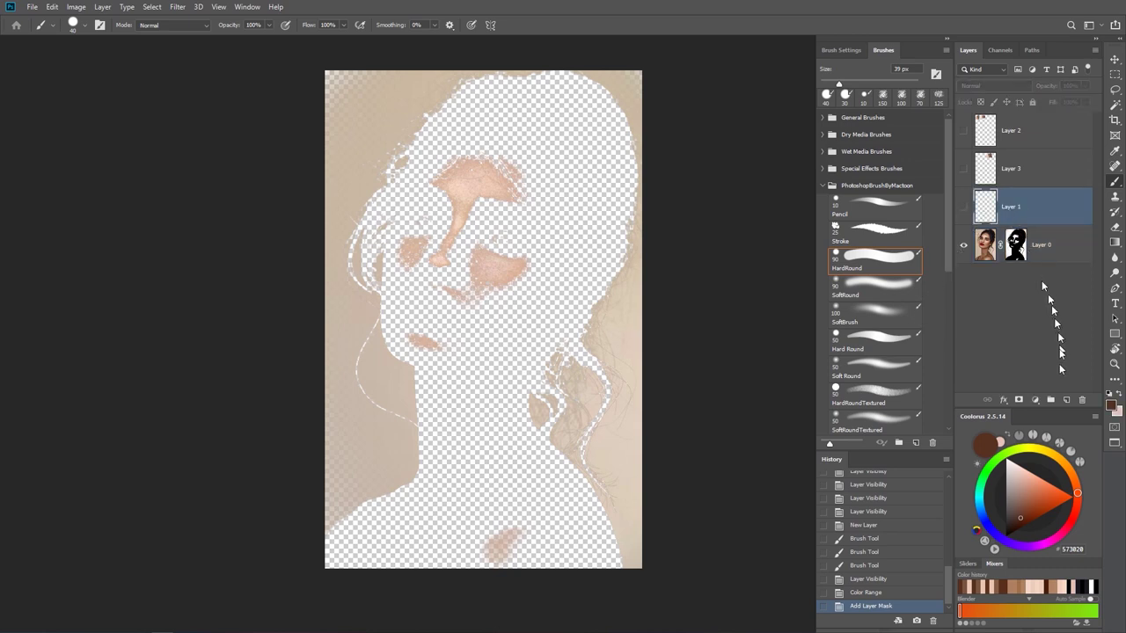
pyautogui.click(1064, 401)
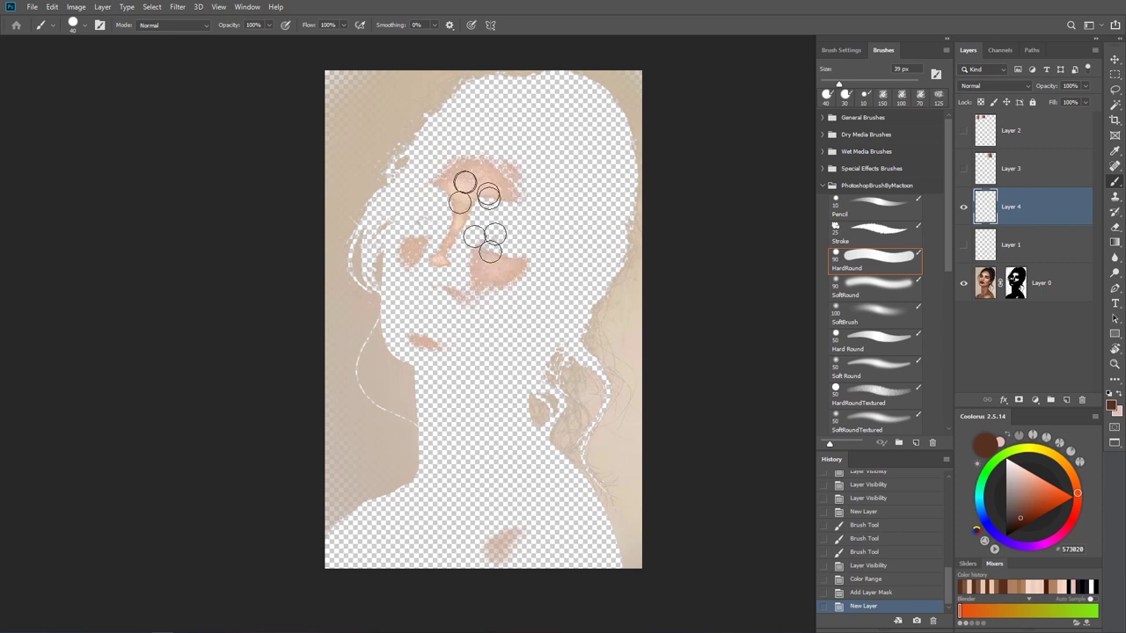
pyautogui.keyDown('alt'); pyautogui.click(476, 184); pyautogui.keyUp('alt')
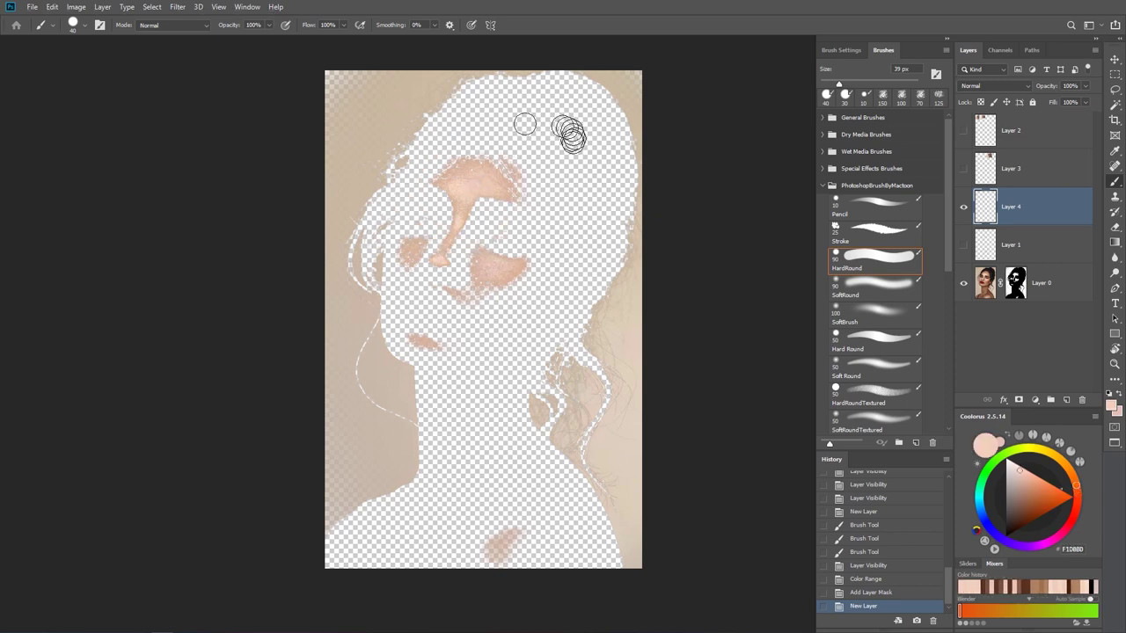
pyautogui.moveTo(363, 95)
pyautogui.mouseDown()
pyautogui.moveTo(352, 113)
pyautogui.moveTo(344, 105)
pyautogui.moveTo(354, 132)
pyautogui.mouseUp()
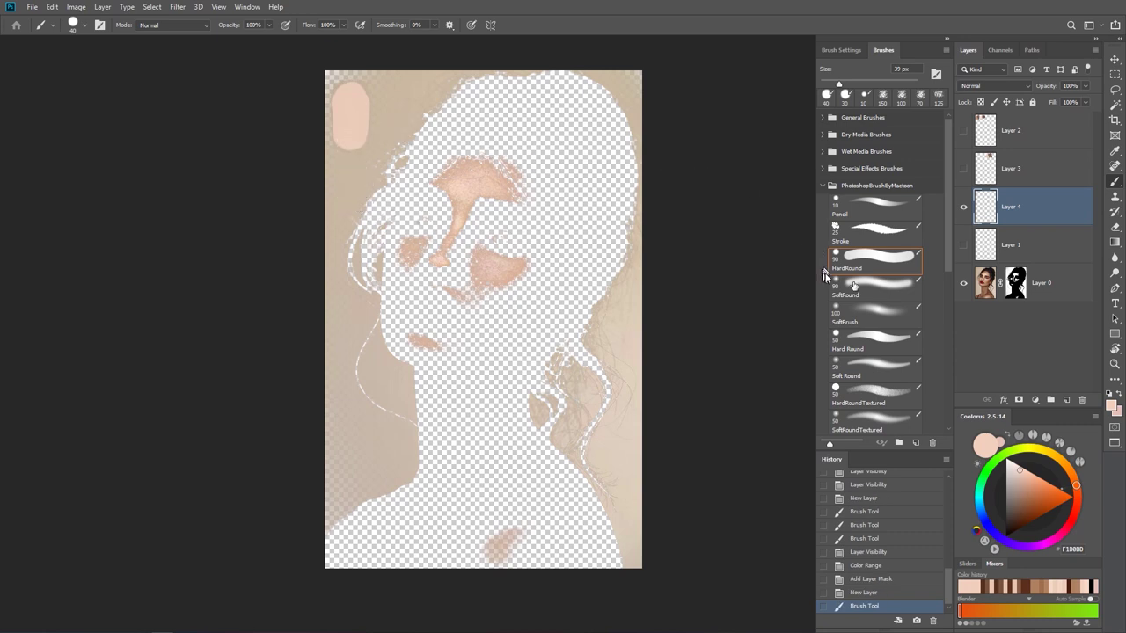
# Delete the highlights mask from Layer 0 without applying it, and toggle Layer 4 off and on to compare the light stroke
pyautogui.moveTo(1016, 283); pyautogui.dragTo(1083, 400)
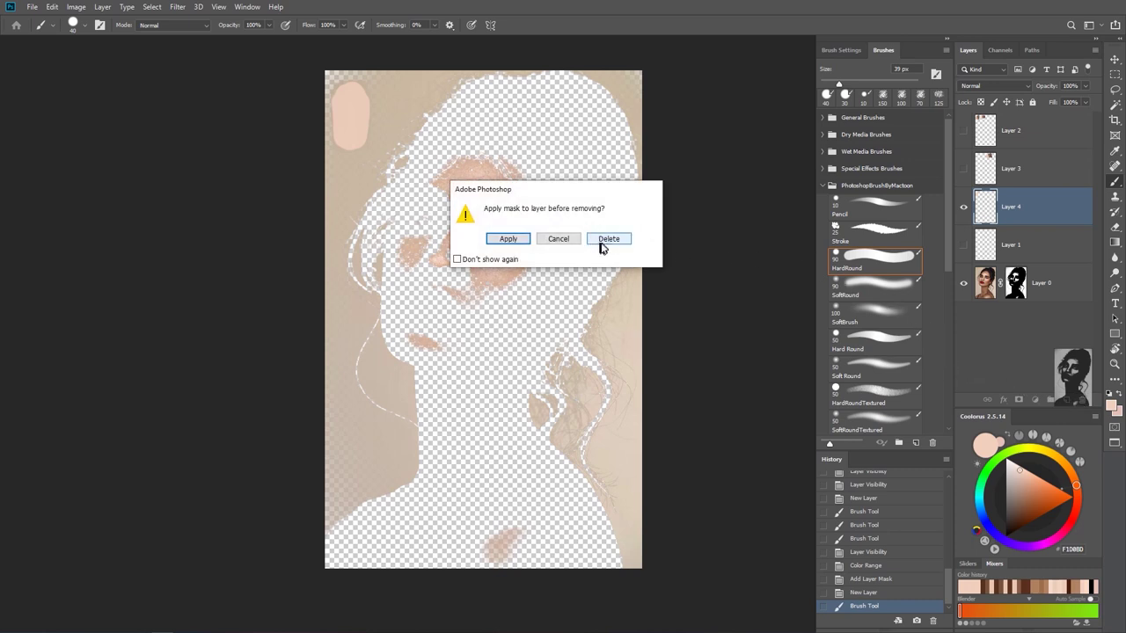
pyautogui.click(607, 240)
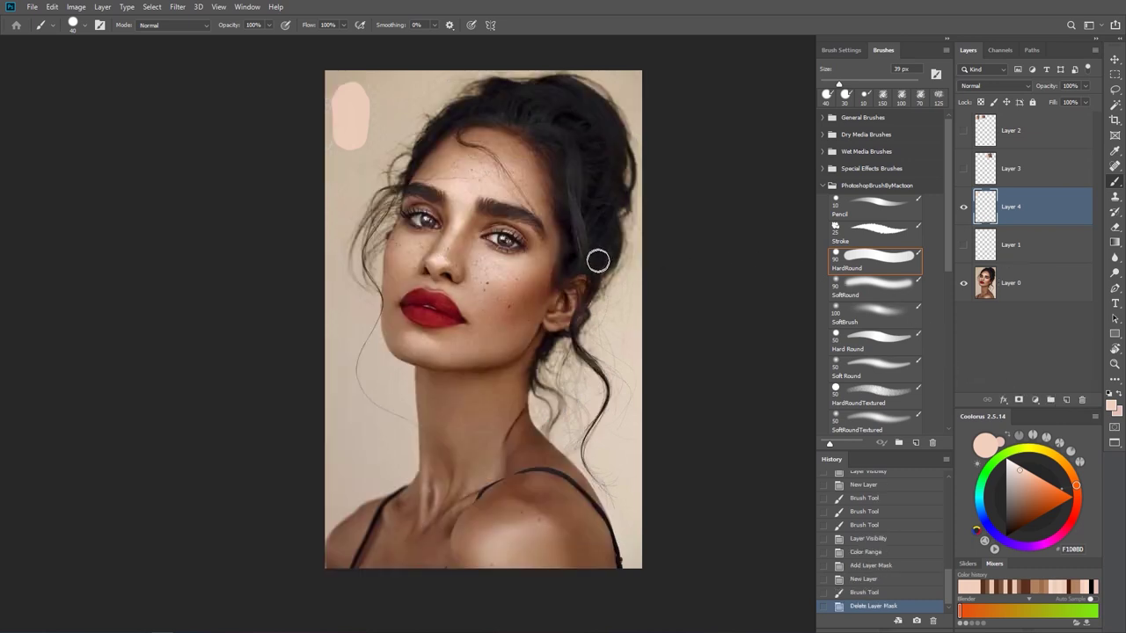
pyautogui.click(963, 208)
pyautogui.click(964, 209)
pyautogui.click(965, 209)
pyautogui.click(965, 209)
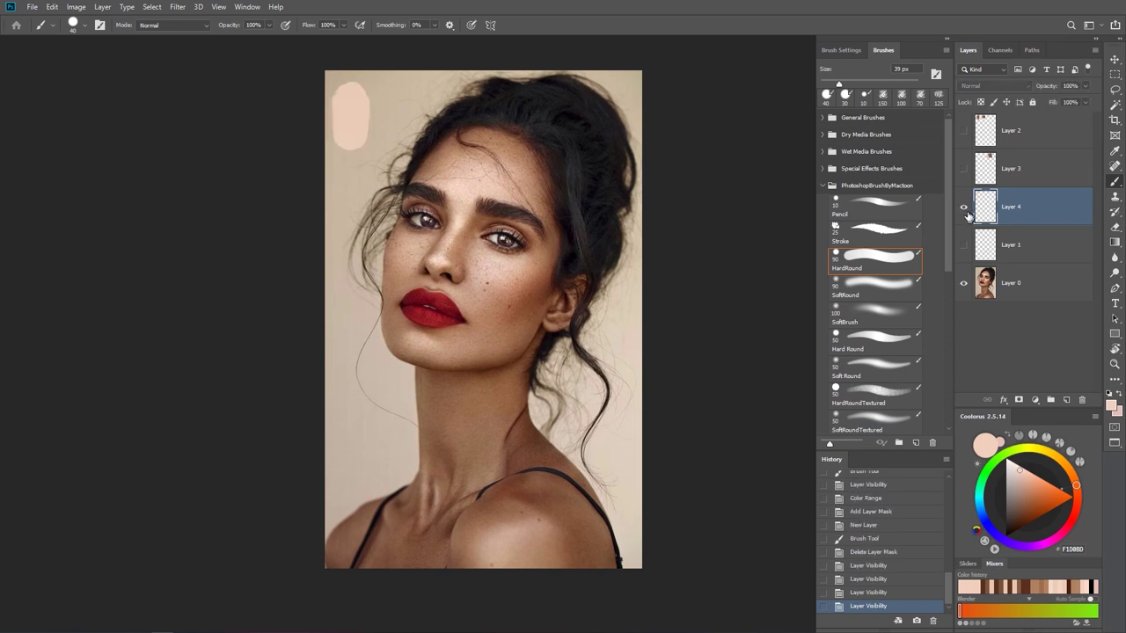
# Select the Midtones of Layer 0 with Color Range and turn the selection into a layer mask
pyautogui.click(1023, 291)
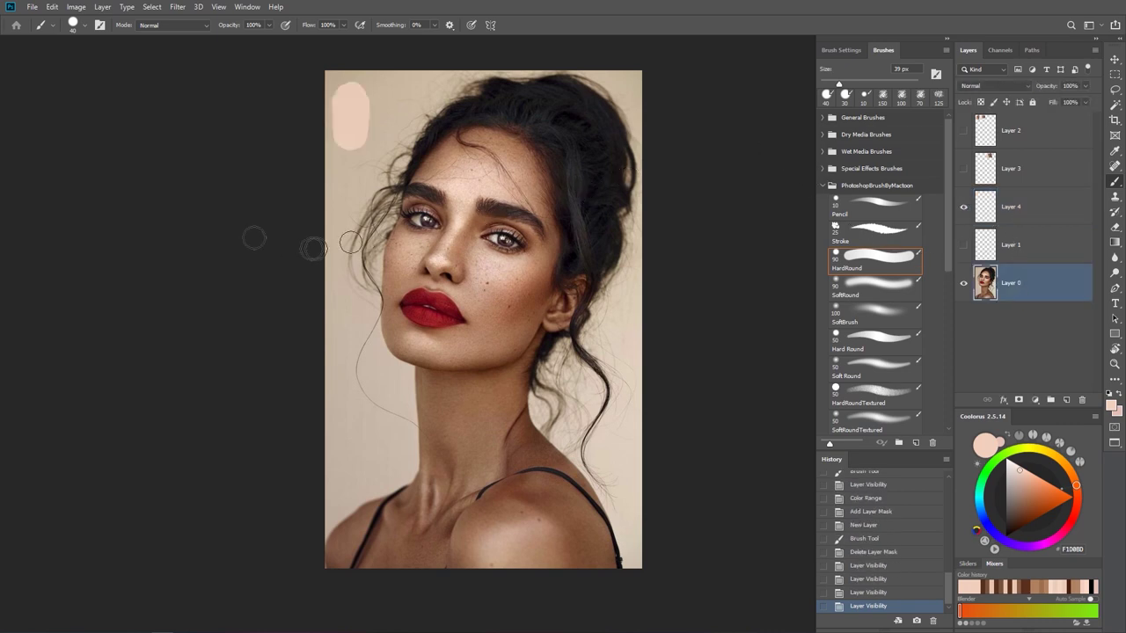
pyautogui.click(153, 7)
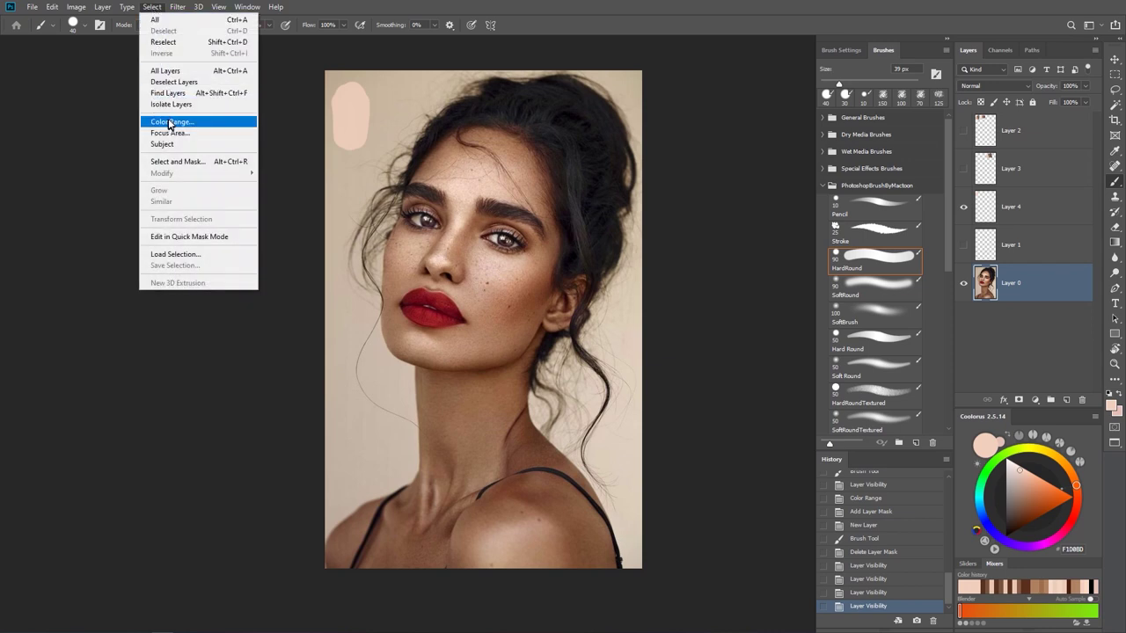
pyautogui.click(171, 120)
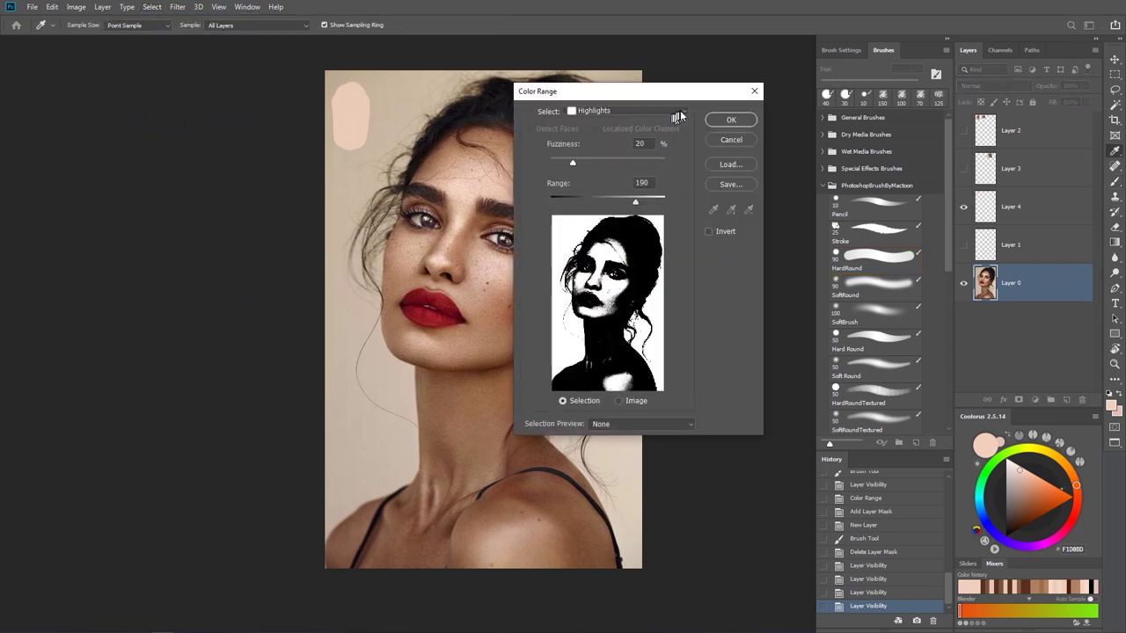
pyautogui.click(679, 116)
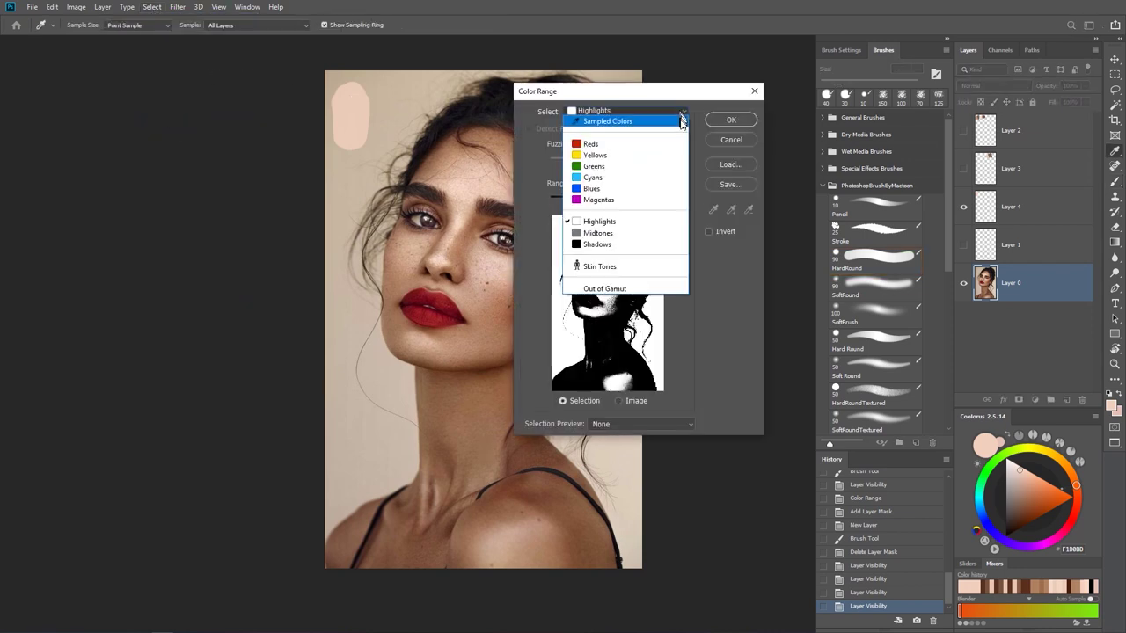
pyautogui.click(598, 234)
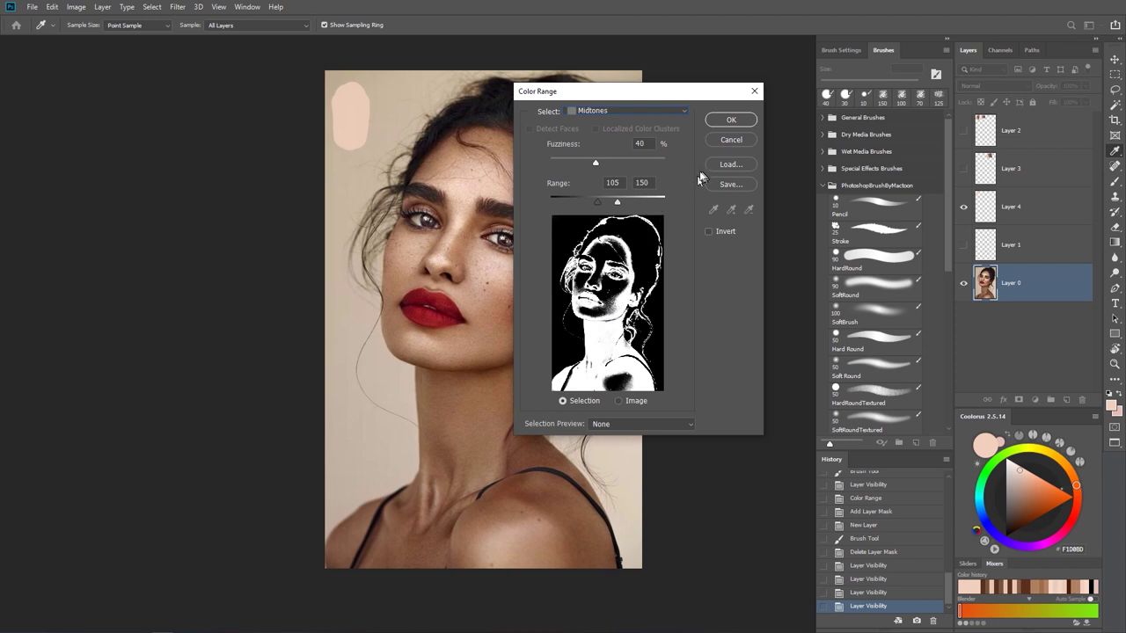
pyautogui.click(731, 121)
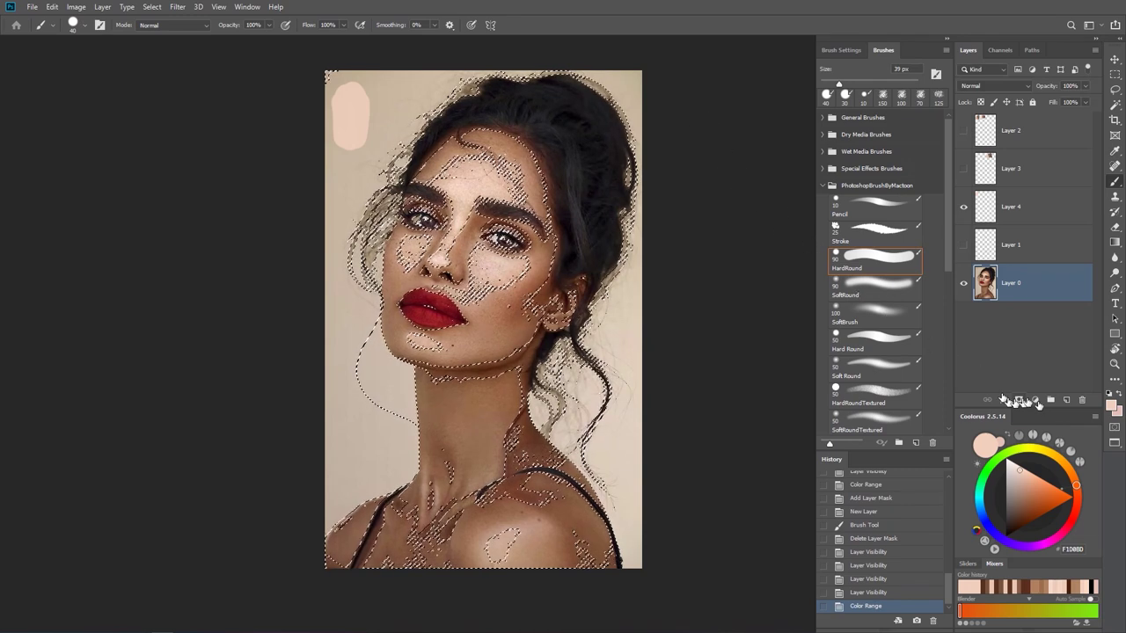
pyautogui.click(1018, 400)
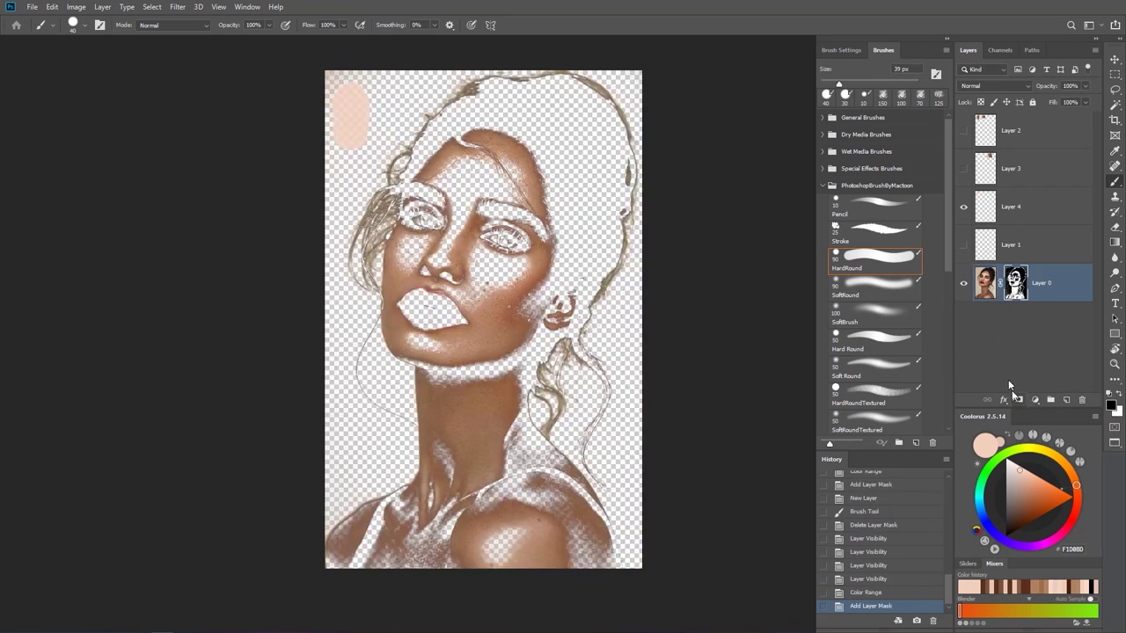
# Sample the midtone from the neck and paint a stroke with it beside the light stroke on Layer 4
pyautogui.click(1017, 211)
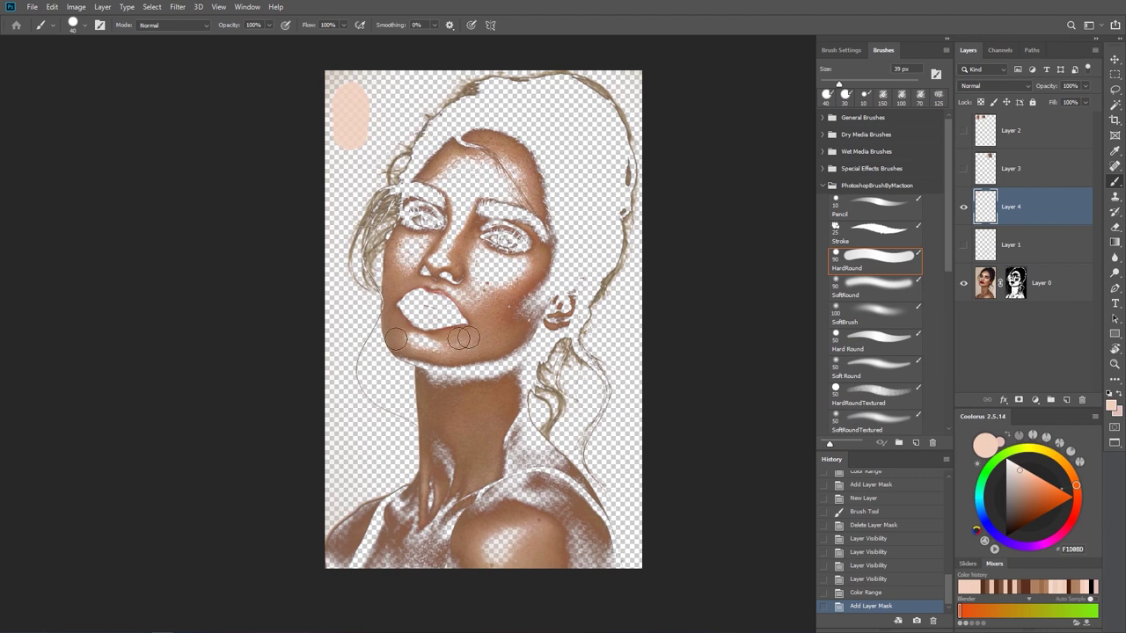
pyautogui.keyDown('alt'); pyautogui.click(486, 400); pyautogui.keyUp('alt')
pyautogui.keyDown('alt'); pyautogui.click(487, 396); pyautogui.keyUp('alt')
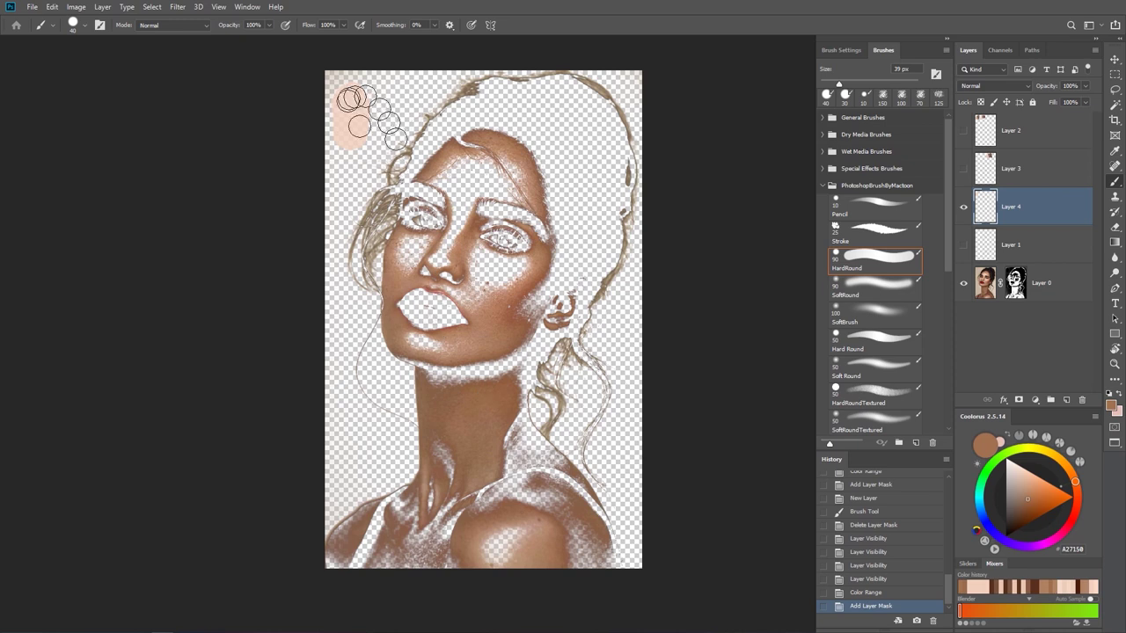
pyautogui.moveTo(374, 107); pyautogui.dragTo(382, 132)
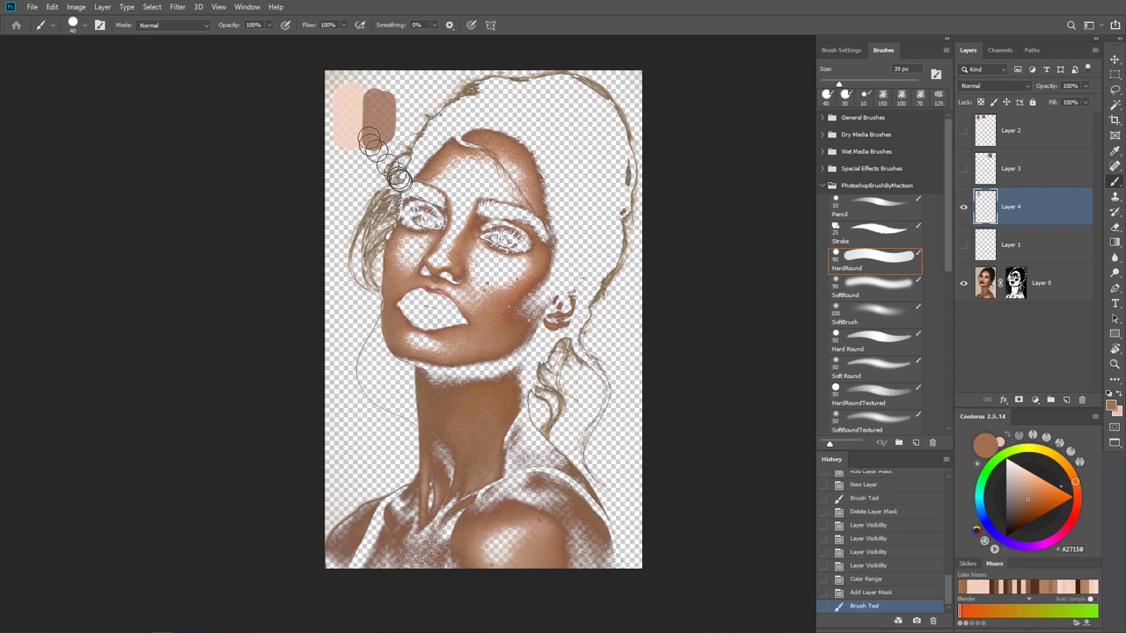
# Delete the midtones mask from Layer 0 without applying it, and select Layer 0
pyautogui.click(962, 209)
pyautogui.moveTo(1017, 285); pyautogui.dragTo(1082, 400)
pyautogui.click(613, 239)
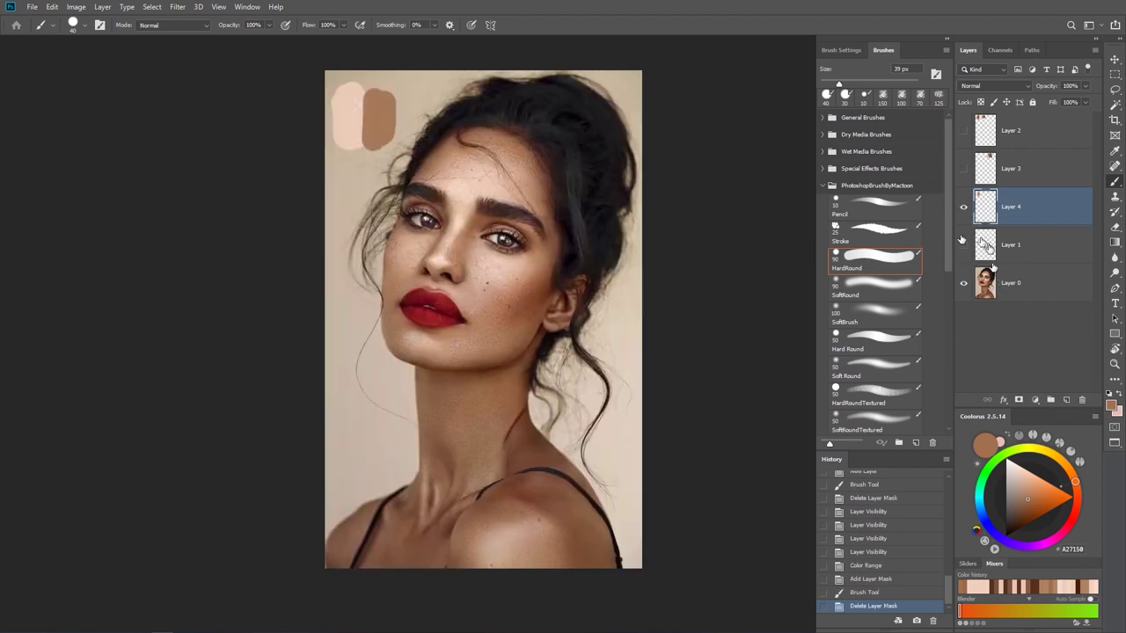
pyautogui.click(1027, 277)
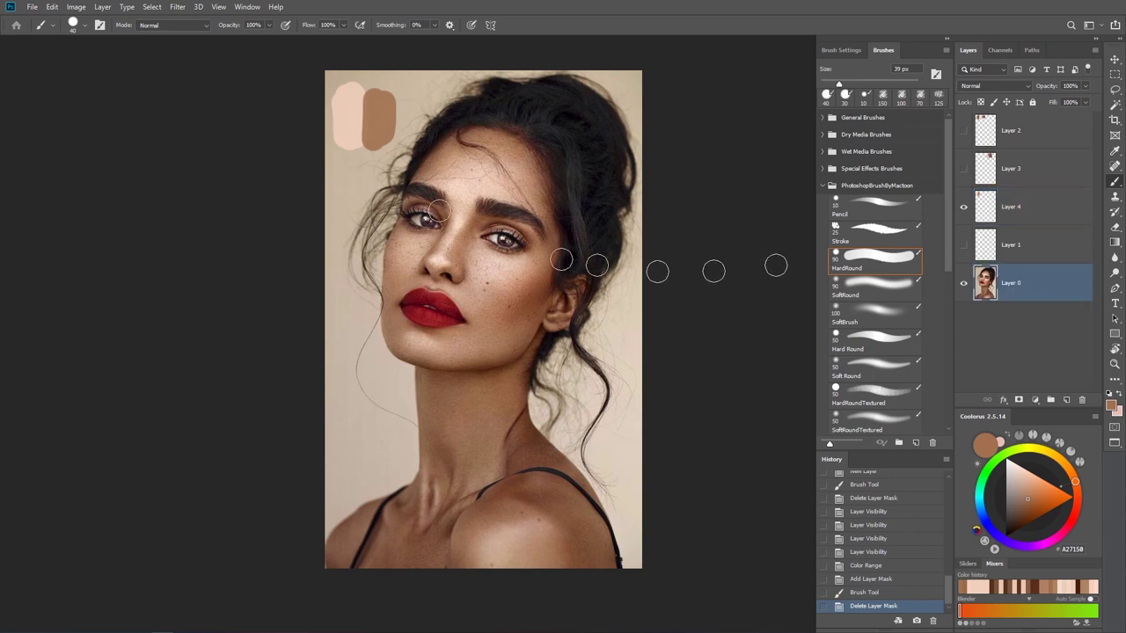
# Select the Shadows of Layer 0 with Color Range and turn the selection into a layer mask
pyautogui.click(152, 7)
pyautogui.click(172, 122)
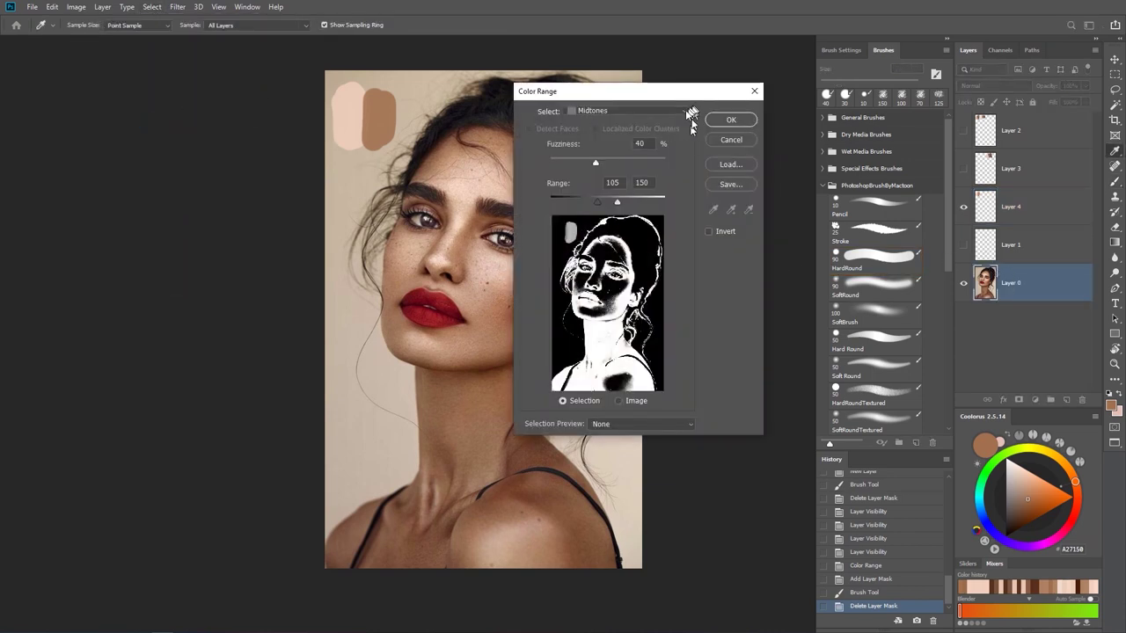
pyautogui.click(685, 112)
pyautogui.click(612, 245)
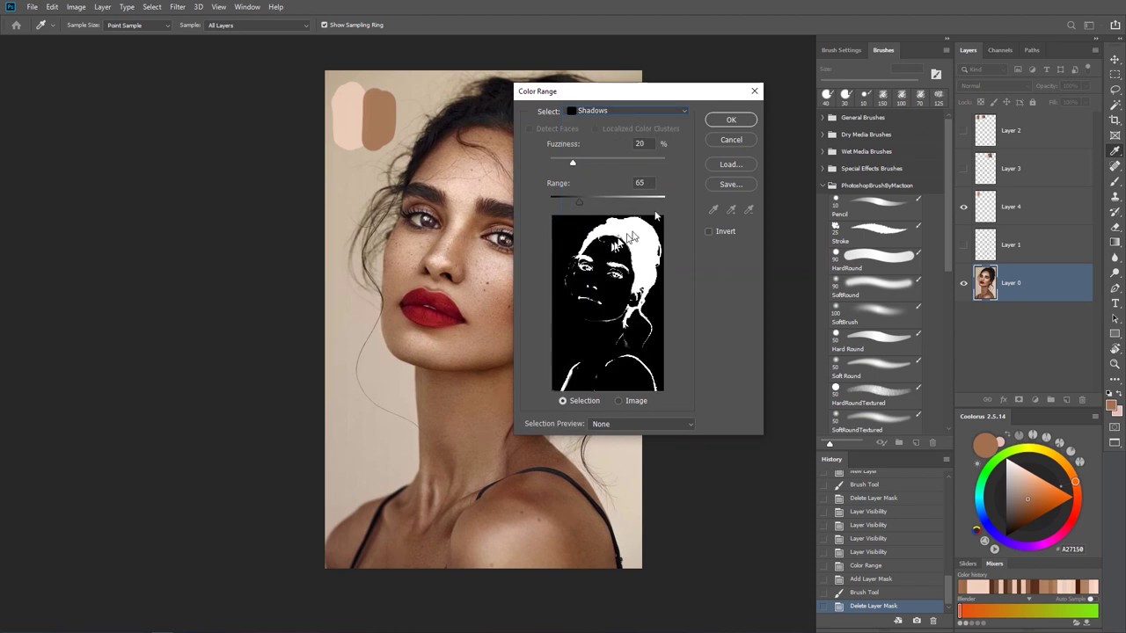
pyautogui.click(729, 121)
pyautogui.press('b')
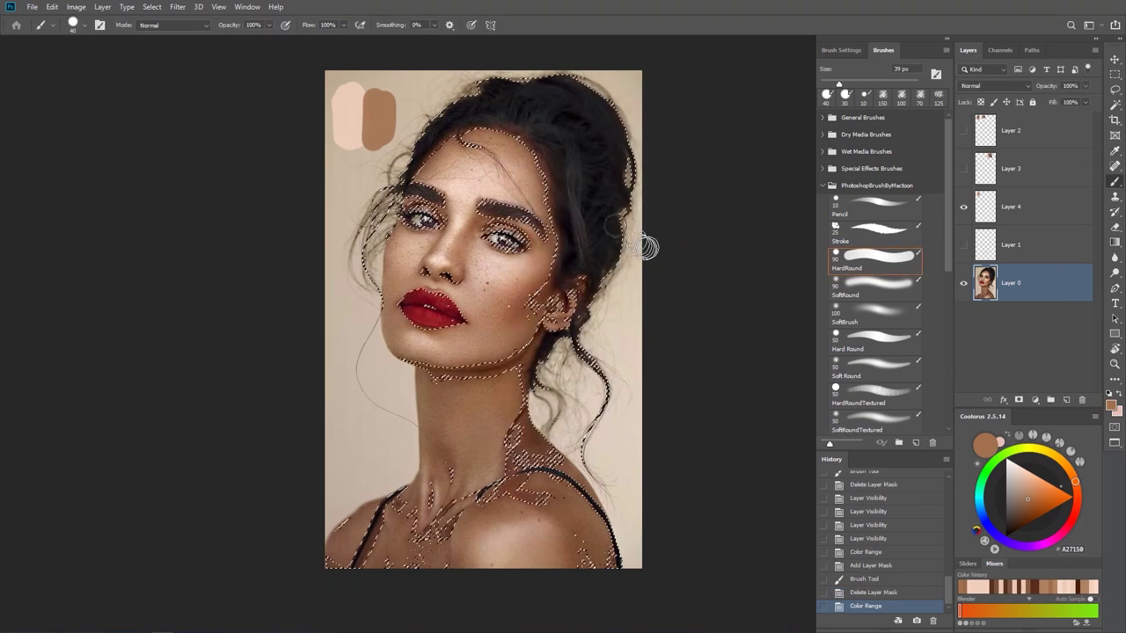
pyautogui.click(1019, 400)
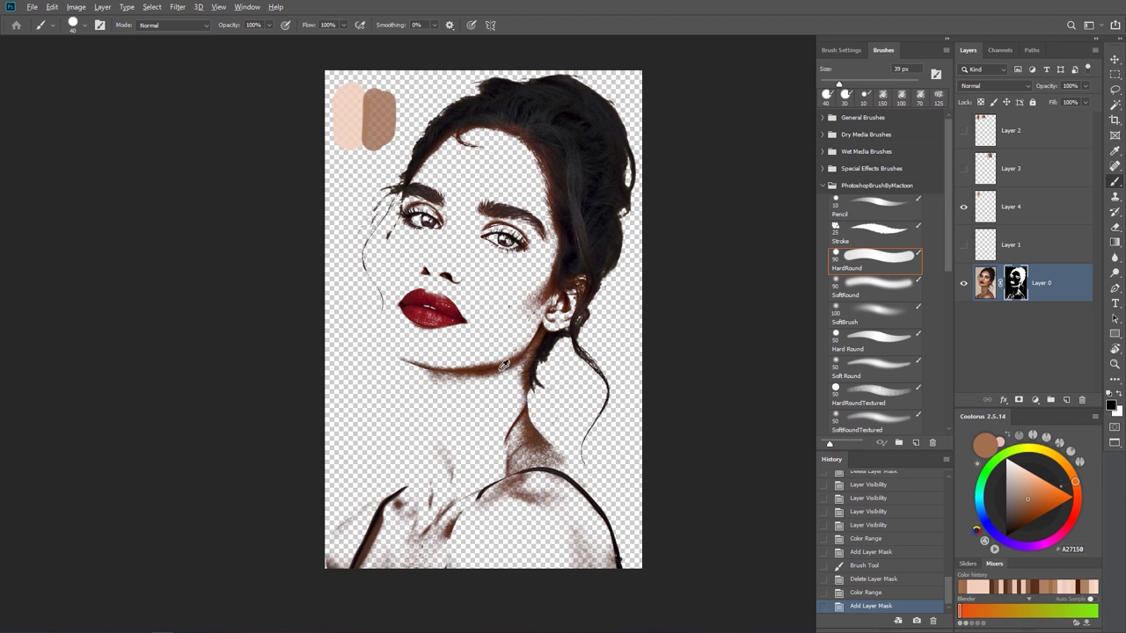
pyautogui.press('x')
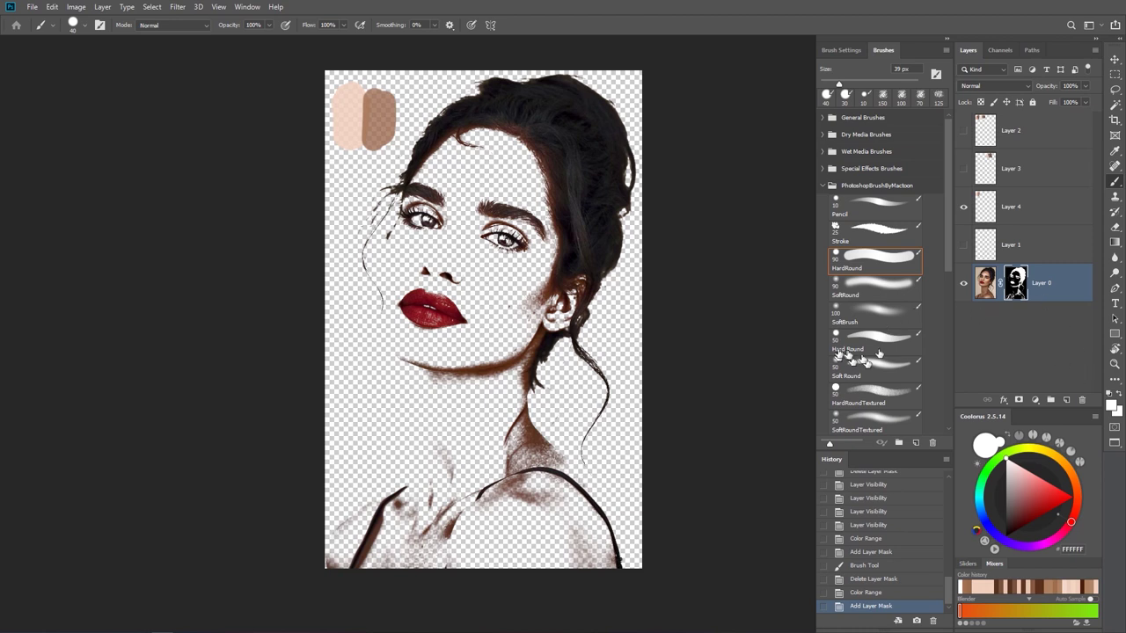
pyautogui.click(515, 348)
pyautogui.moveTo(516, 348)
pyautogui.mouseDown()
pyautogui.moveTo(515, 335)
pyautogui.moveTo(500, 336)
pyautogui.moveTo(506, 369)
pyautogui.moveTo(489, 380)
pyautogui.moveTo(521, 365)
pyautogui.mouseUp()
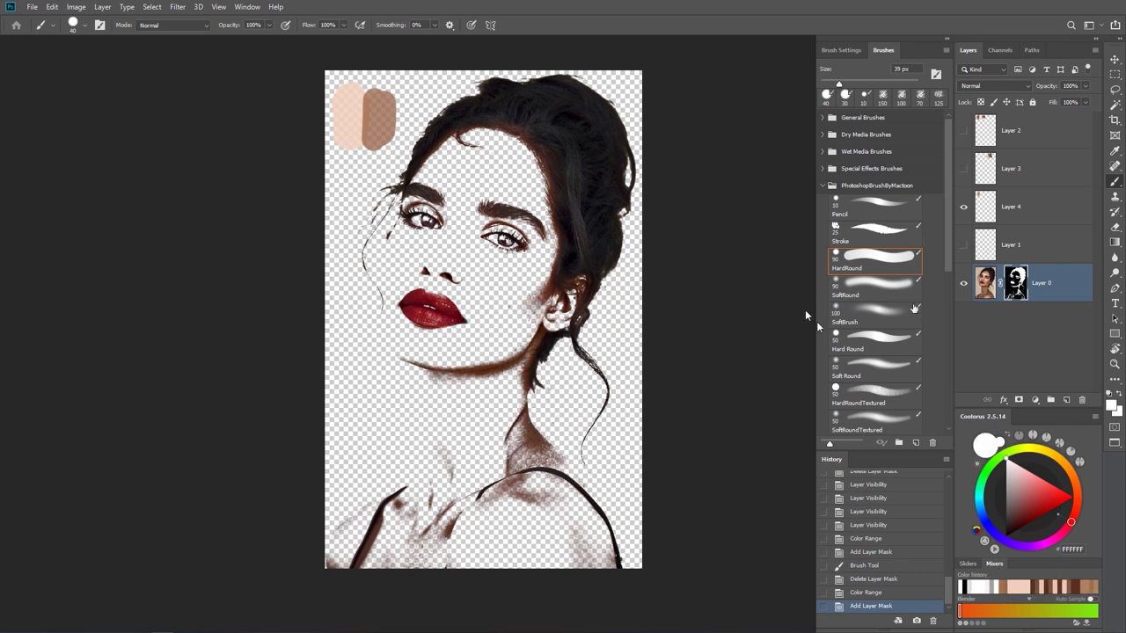
# On Layer 4, sample the dark brown shadow under the jaw and paint a stroke with it beside the midtone stroke
pyautogui.click(1020, 209)
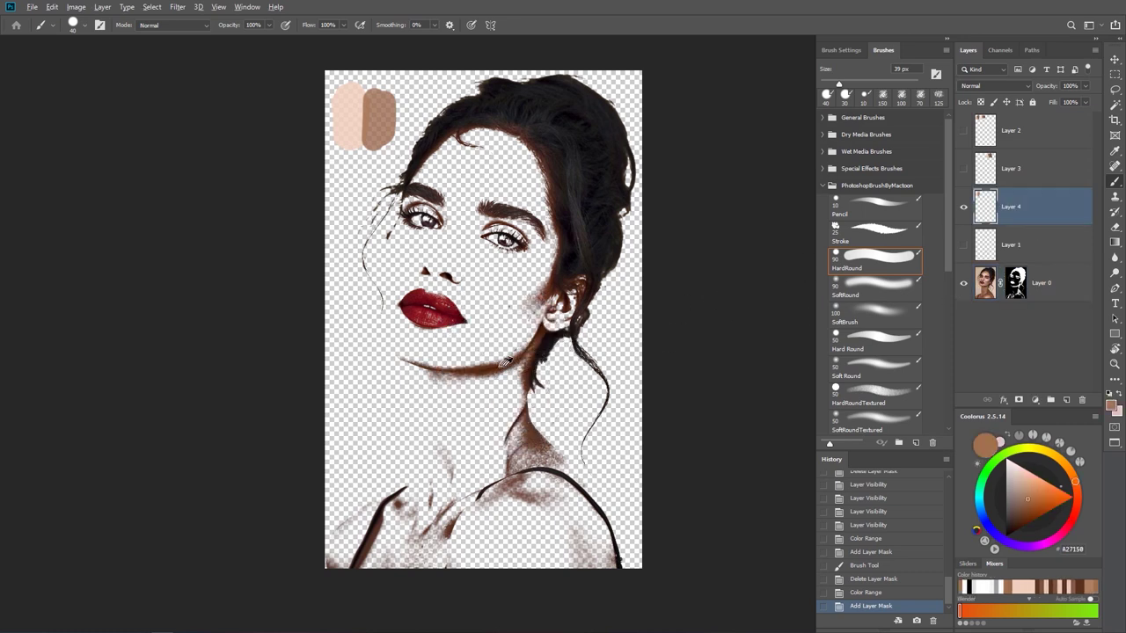
pyautogui.keyDown('alt'); pyautogui.click(510, 359); pyautogui.keyUp('alt')
pyautogui.moveTo(402, 110)
pyautogui.mouseDown()
pyautogui.moveTo(405, 141)
pyautogui.moveTo(407, 116)
pyautogui.mouseUp()
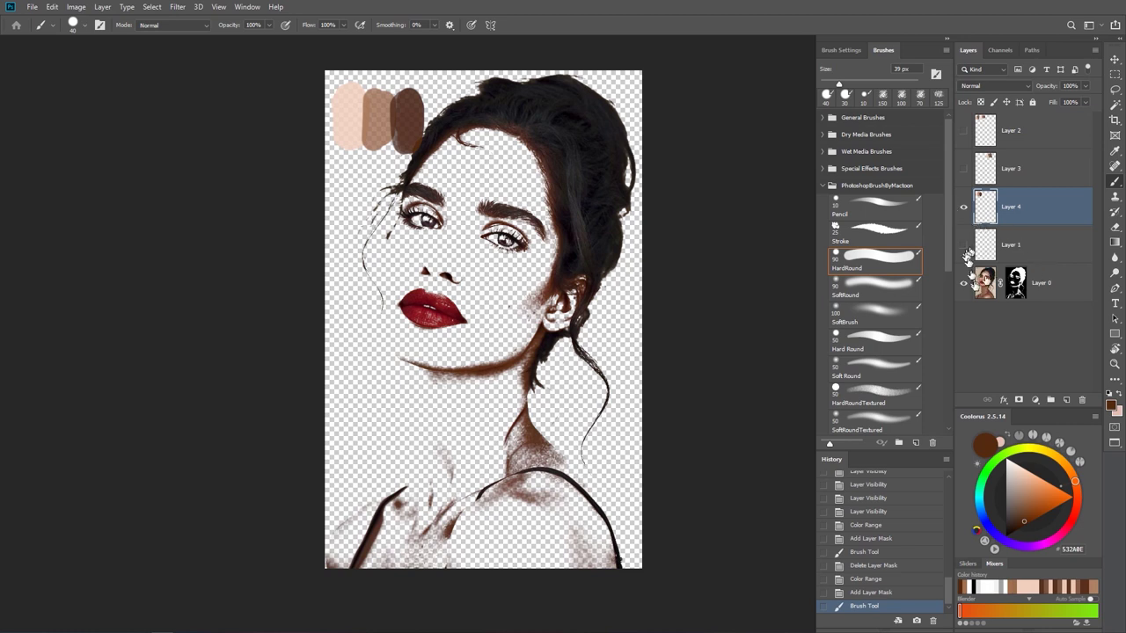
# Delete the shadows mask from Layer 0 without applying it, and rename Layer 4 as "Color range"
pyautogui.moveTo(1018, 280); pyautogui.dragTo(1081, 400)
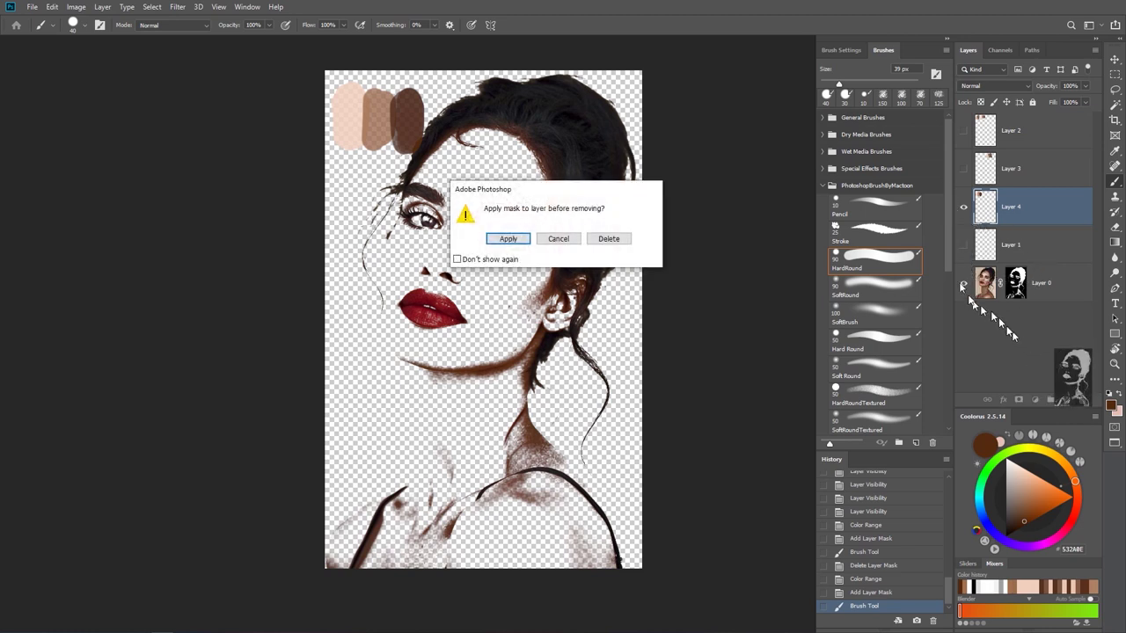
pyautogui.press('[')
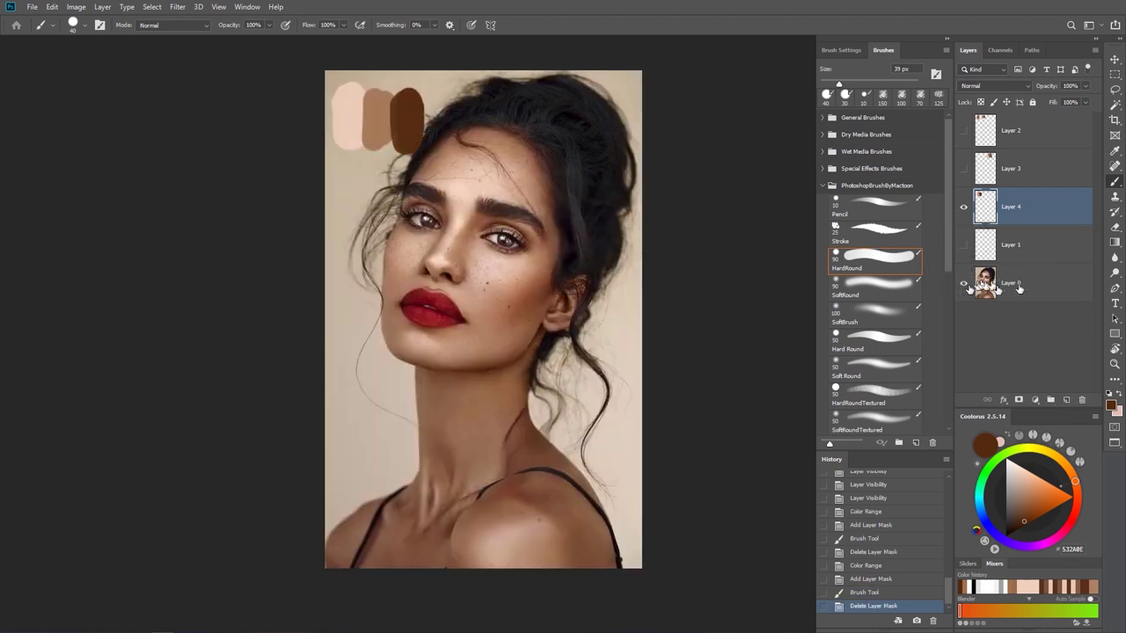
pyautogui.doubleClick(1012, 206)
pyautogui.write('Color range')
pyautogui.press('Return')
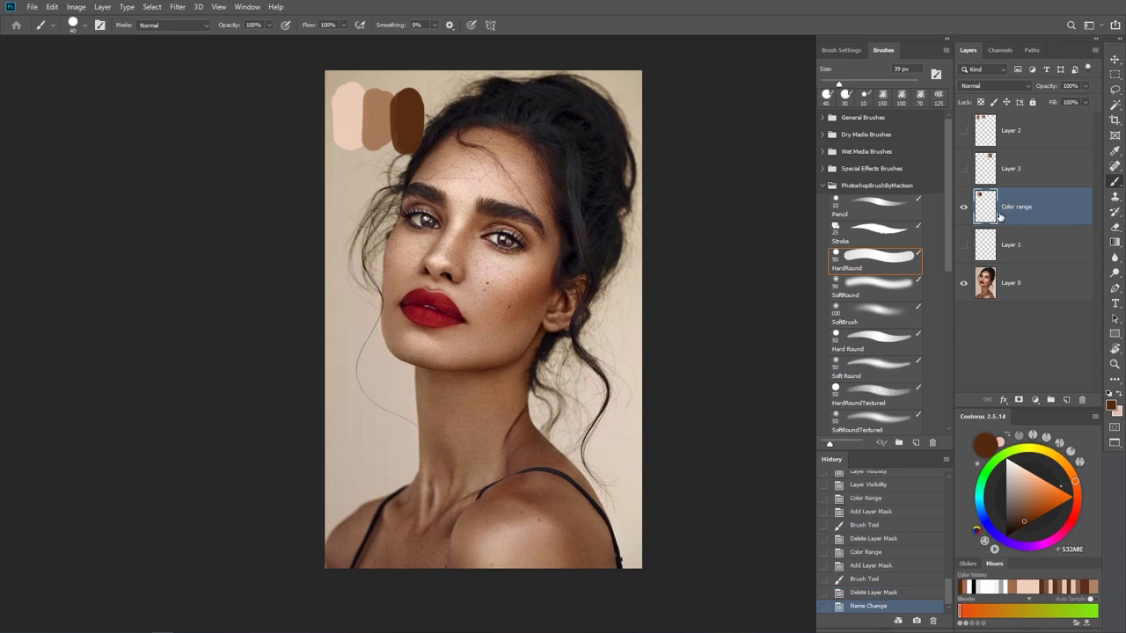
# Rename Layer 3 as "filter" and Layer 2 as "eyeball"
pyautogui.moveTo(976, 195); pyautogui.dragTo(1004, 174)
pyautogui.click(964, 169)
pyautogui.click(964, 169)
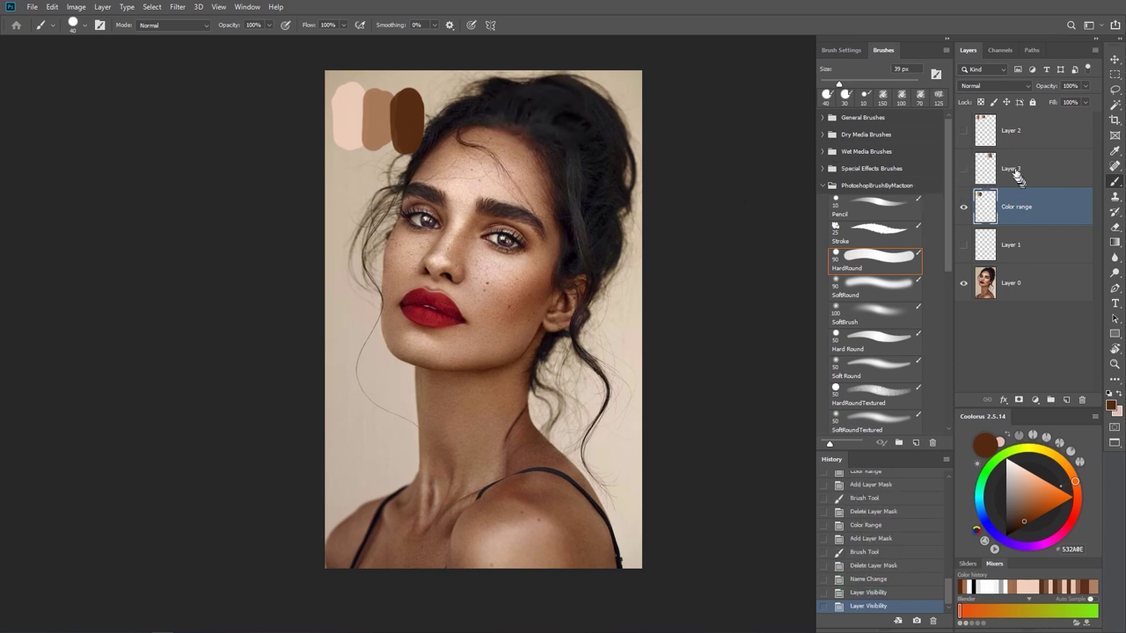
pyautogui.doubleClick(1012, 168)
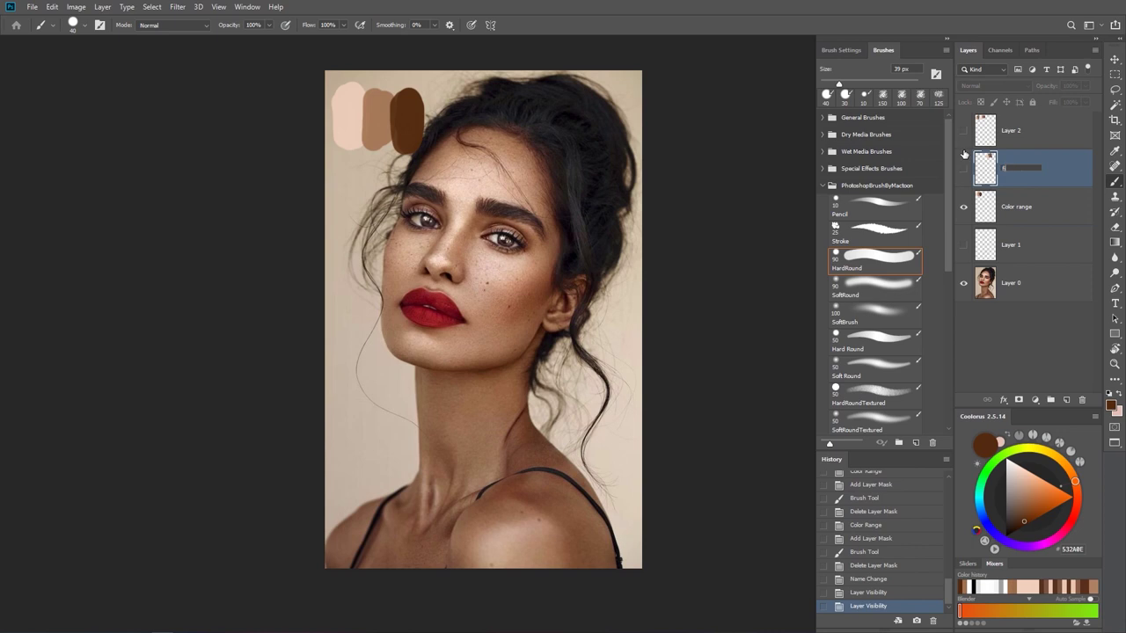
pyautogui.press('Return')
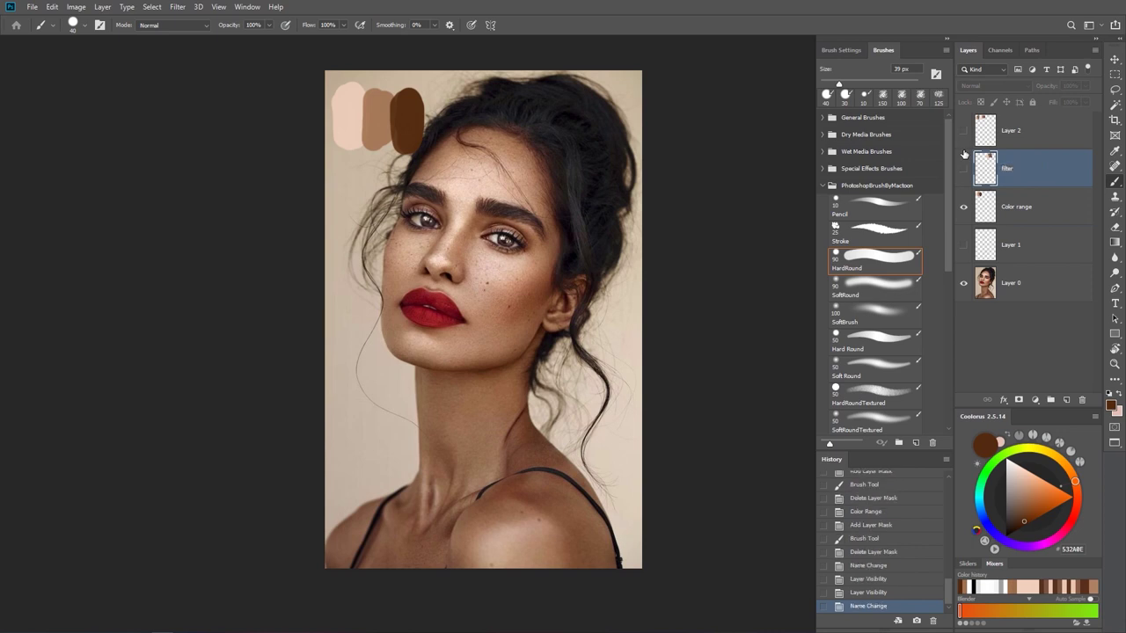
pyautogui.doubleClick(1017, 135)
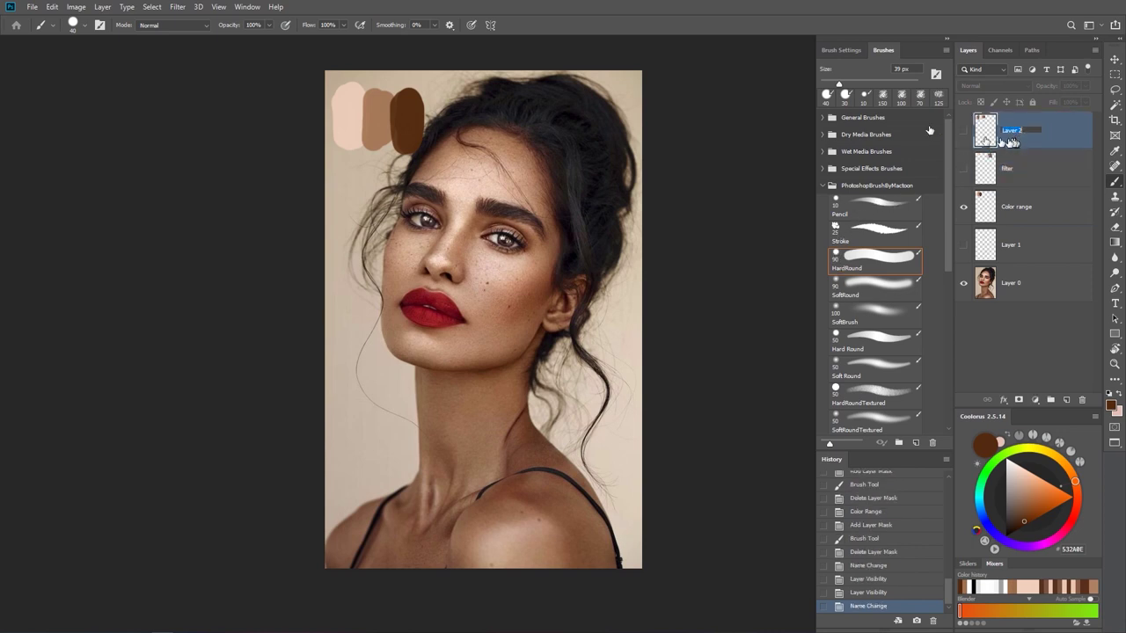
pyautogui.write('eyeball')
pyautogui.press('Return')
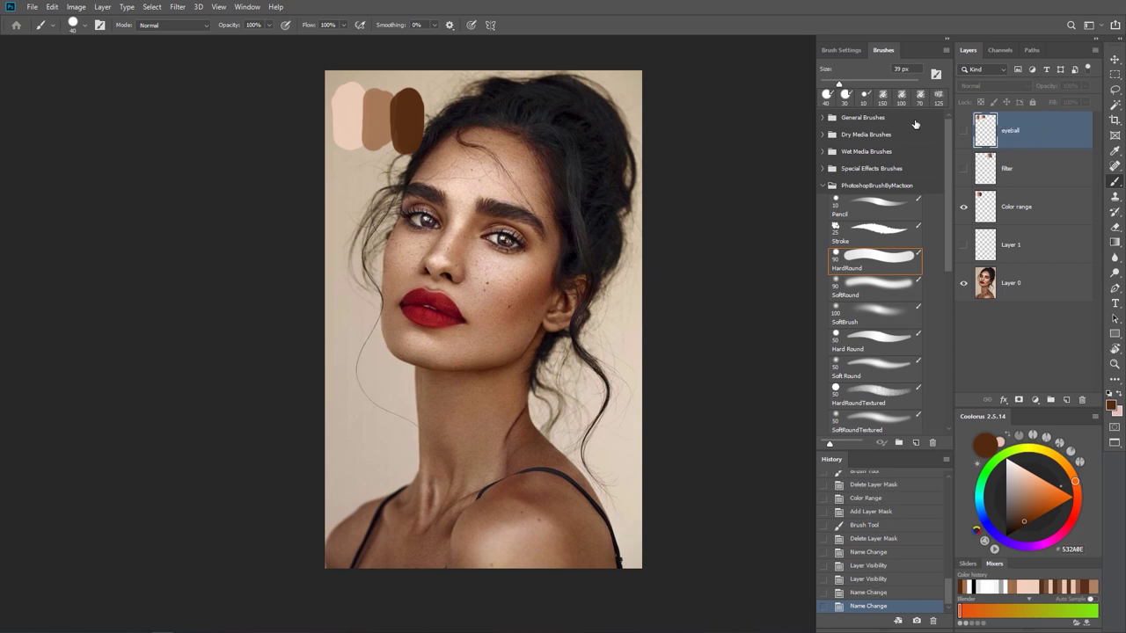
# Show the filter and eyeball layers and move the eyeball strokes down, clear of the Color range strokes
pyautogui.click(963, 168)
pyautogui.click(963, 131)
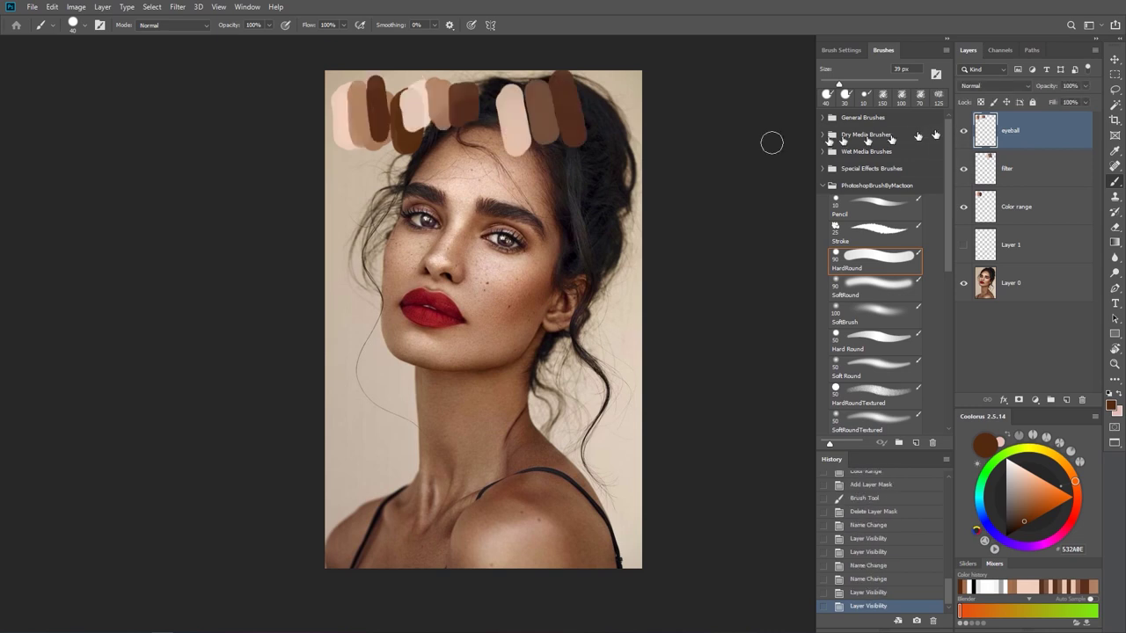
pyautogui.press('v')
pyautogui.moveTo(457, 121); pyautogui.dragTo(479, 239)
# Lasso the surplus eyeball strokes over the face, delete them and deselect, keeping only the three-tone palette beside the eye
pyautogui.press('l')
pyautogui.moveTo(508, 278)
pyautogui.mouseDown()
pyautogui.moveTo(467, 298)
pyautogui.moveTo(436, 280)
pyautogui.moveTo(417, 216)
pyautogui.moveTo(483, 175)
pyautogui.moveTo(553, 238)
pyautogui.moveTo(501, 286)
pyautogui.mouseUp()
pyautogui.press('Delete')
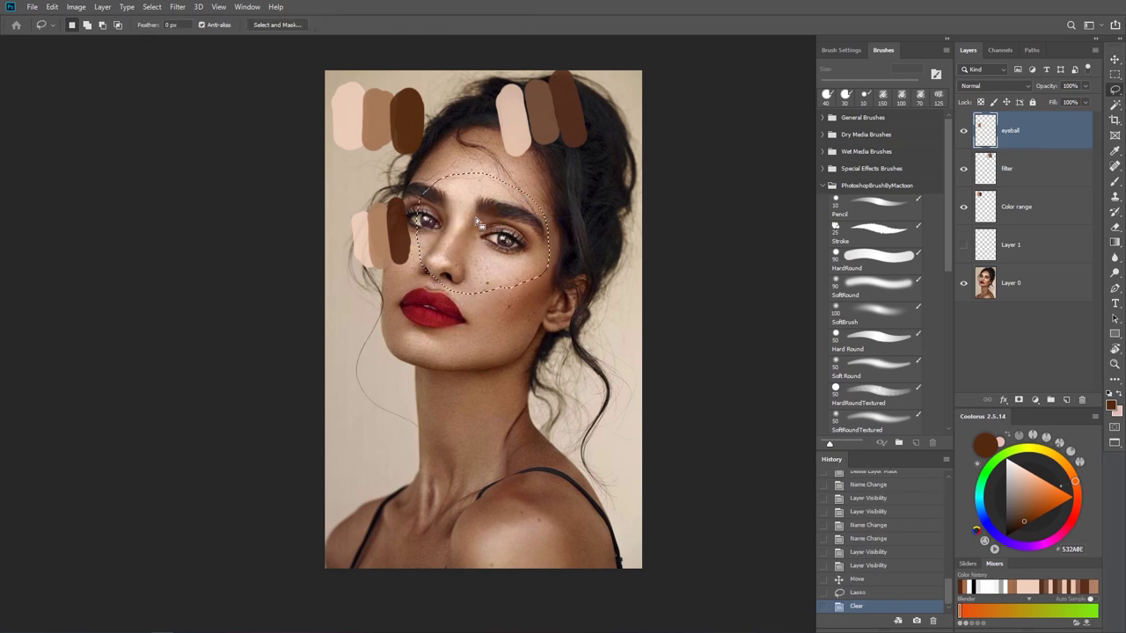
pyautogui.hotkey('ctrl', 'd')
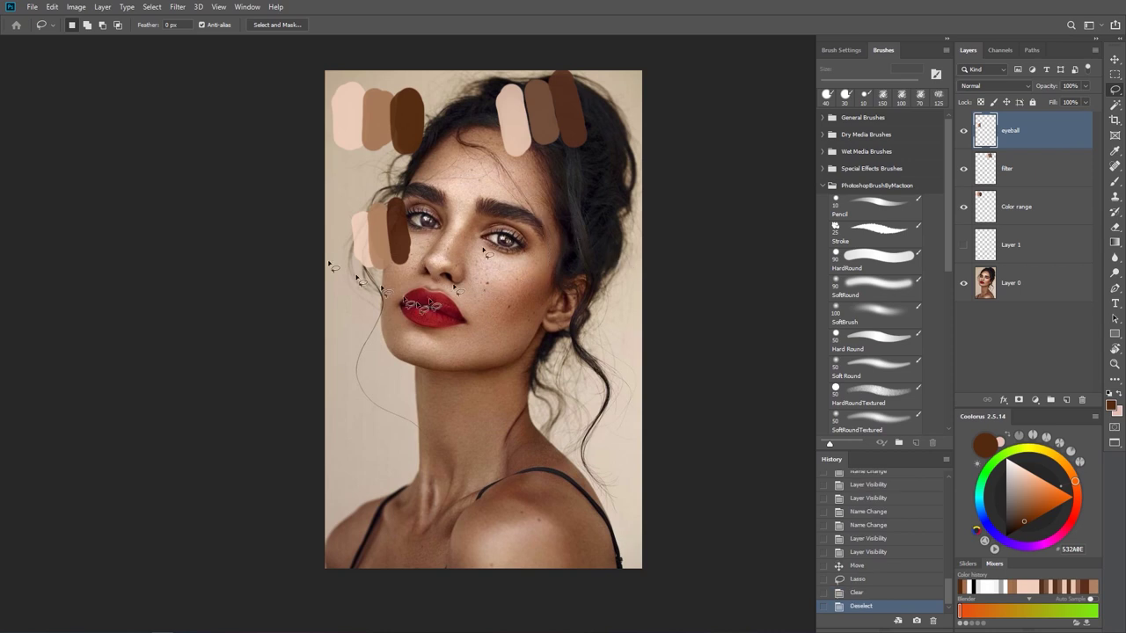
# Add a white (ffffff) Solid Color fill layer directly above Layer 0 as a background for the palettes
pyautogui.press('v')
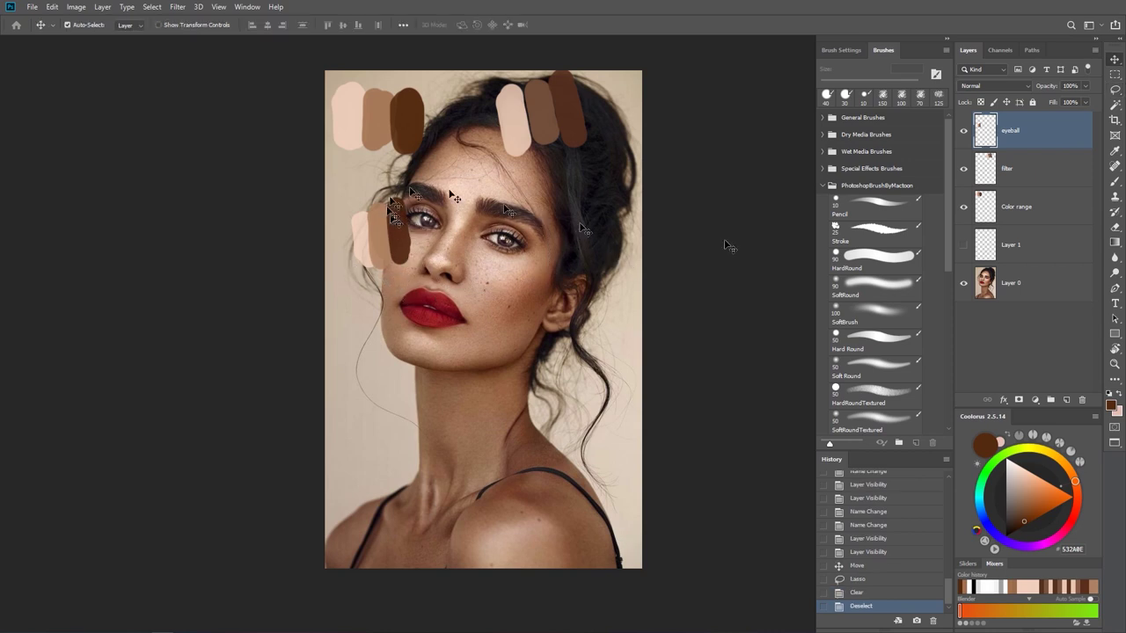
pyautogui.click(1054, 295)
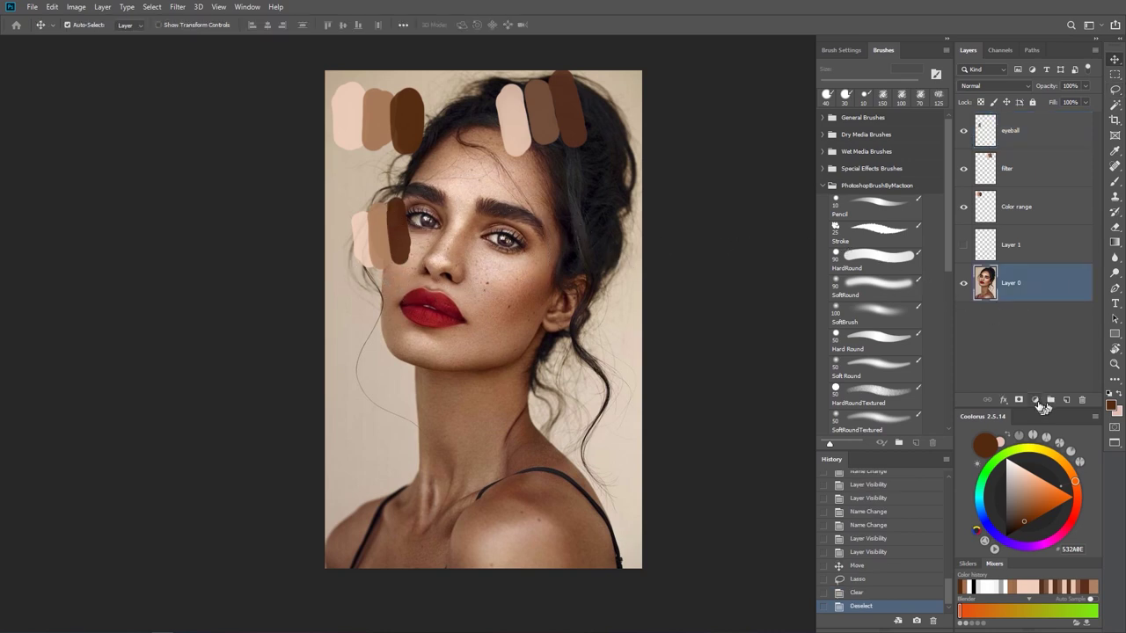
pyautogui.click(1034, 399)
pyautogui.click(1052, 414)
pyautogui.moveTo(176, 369); pyautogui.dragTo(108, 294)
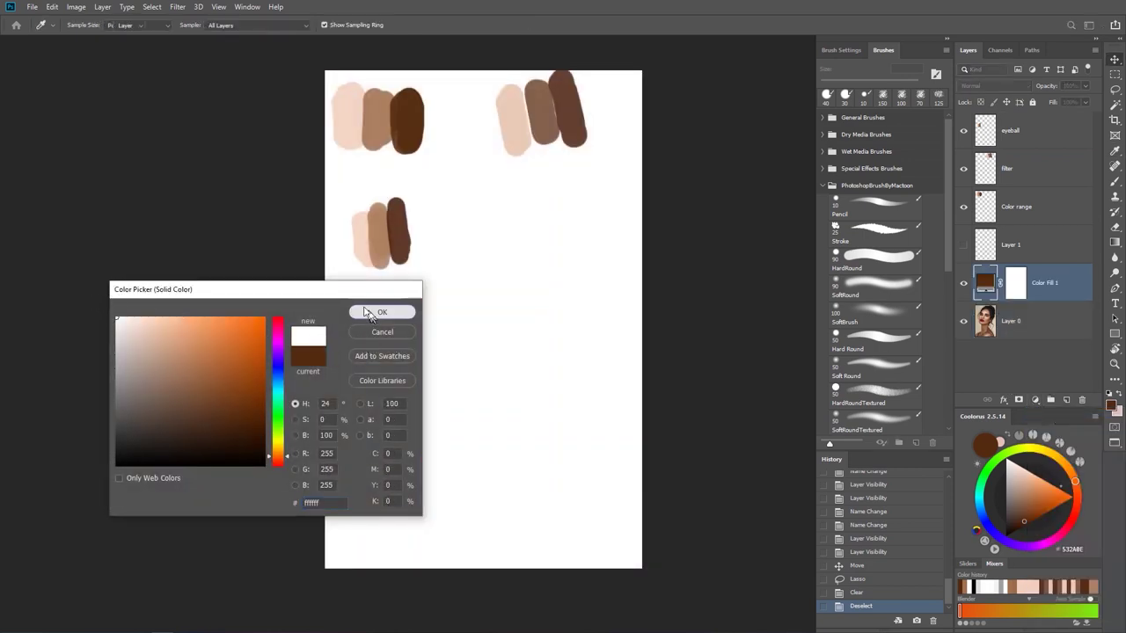
pyautogui.click(380, 313)
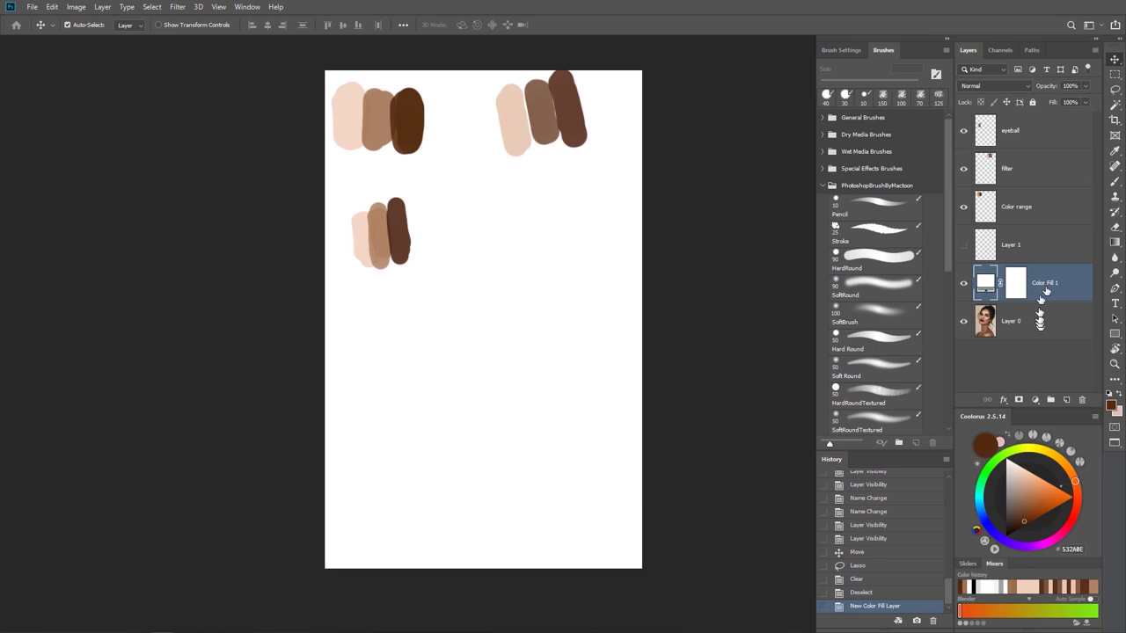
# Move the filter, eyeball and Color range palettes close together in the middle of the canvas, and select the eyeball layer
pyautogui.moveTo(560, 117); pyautogui.dragTo(575, 285)
pyautogui.moveTo(378, 246); pyautogui.dragTo(415, 332)
pyautogui.moveTo(411, 138); pyautogui.dragTo(497, 239)
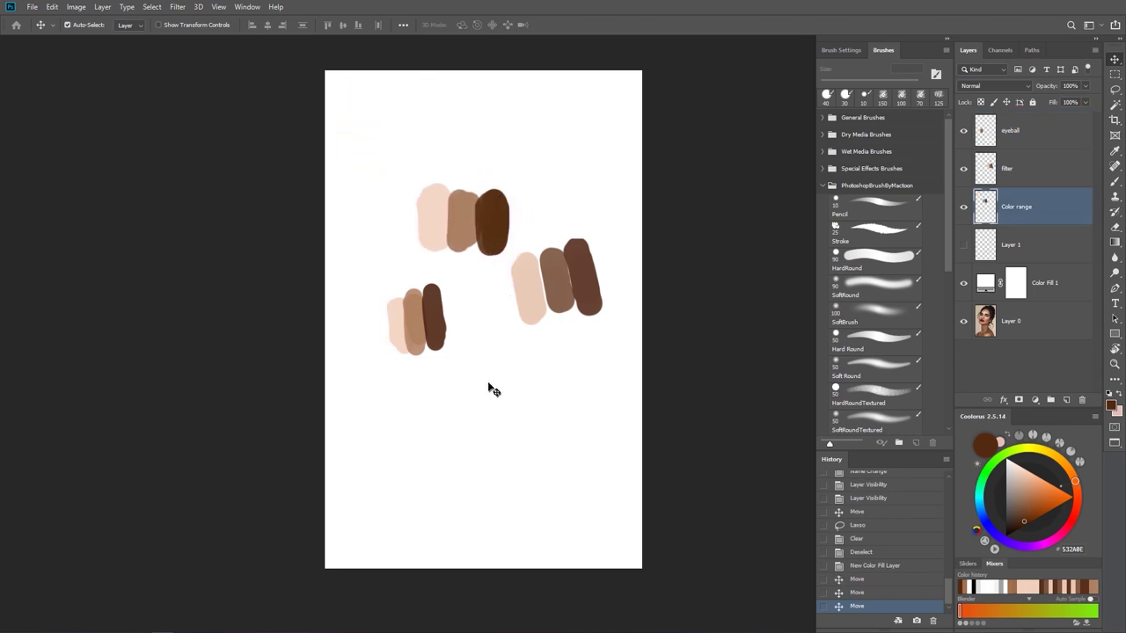
pyautogui.moveTo(444, 339)
pyautogui.mouseDown()
pyautogui.moveTo(427, 315)
pyautogui.moveTo(437, 331)
pyautogui.mouseUp()
pyautogui.moveTo(479, 216); pyautogui.dragTo(453, 226)
pyautogui.moveTo(578, 269); pyautogui.dragTo(535, 319)
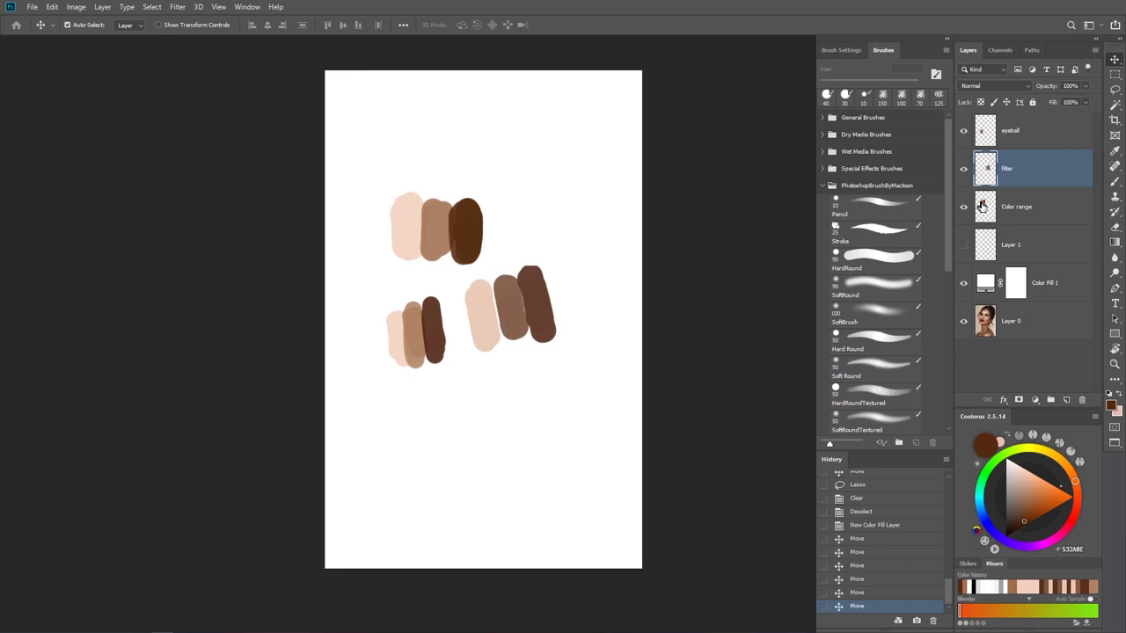
pyautogui.click(1047, 143)
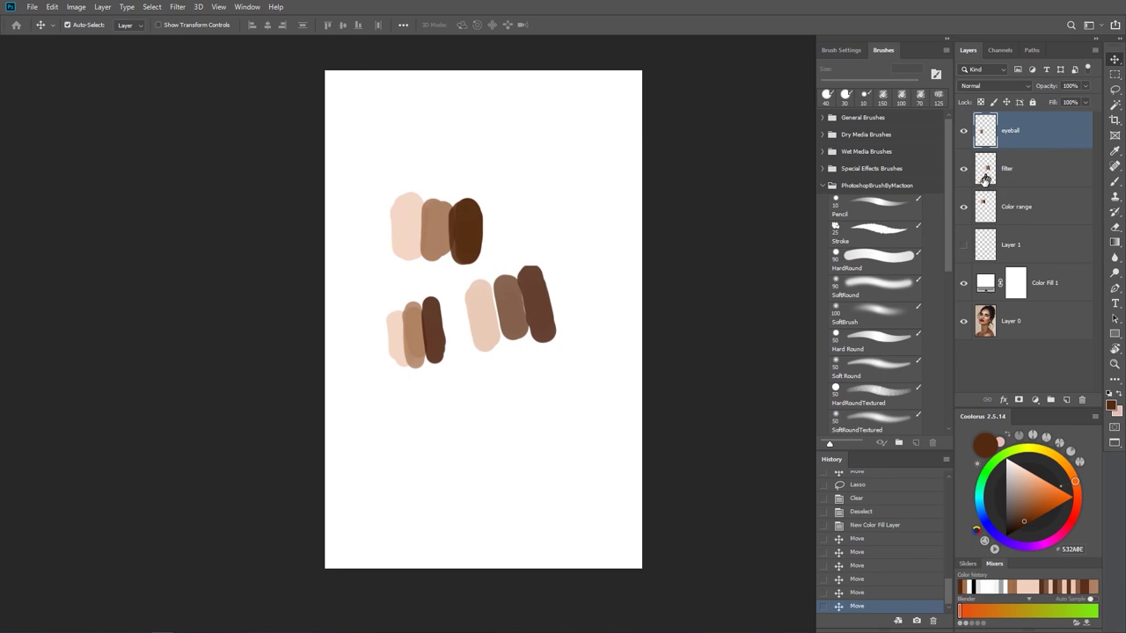
pyautogui.click(76, 7)
pyautogui.moveTo(148, 38)
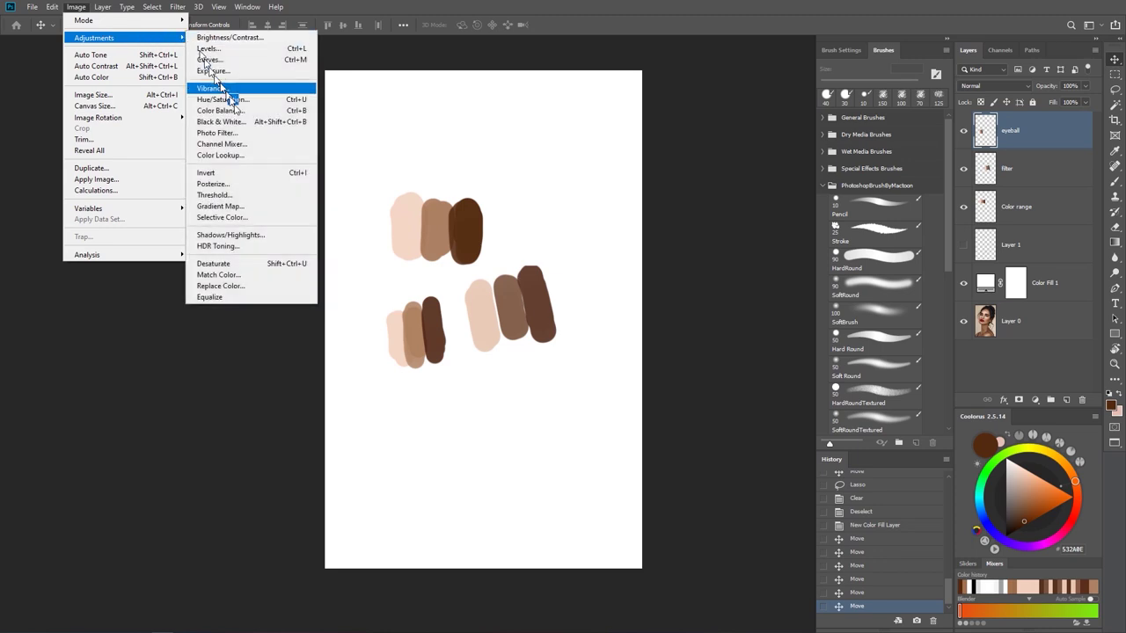
pyautogui.click(651, 32)
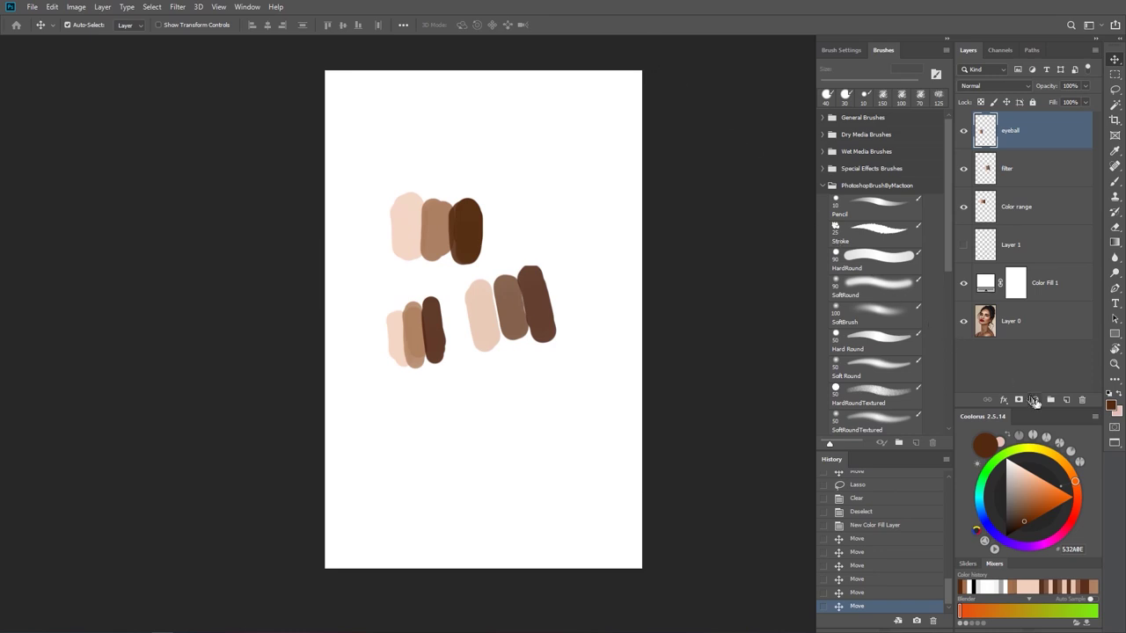
# Add a Hue/Saturation adjustment layer above the eyeball layer with Hue -6 and Saturation +6, and close its settings
pyautogui.click(1036, 401)
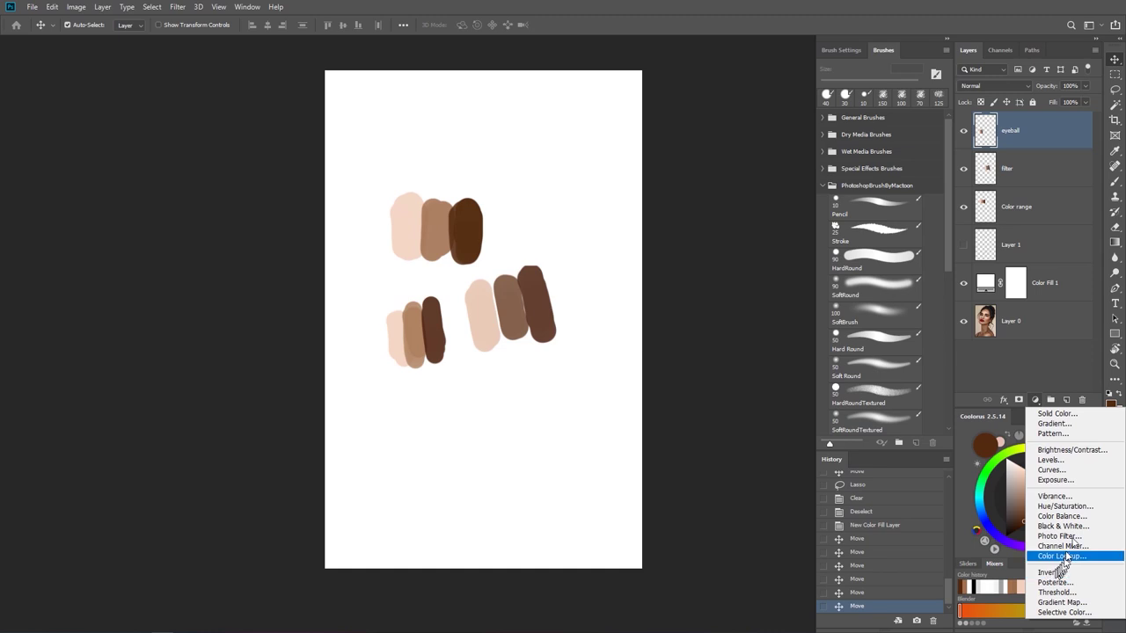
pyautogui.click(1071, 510)
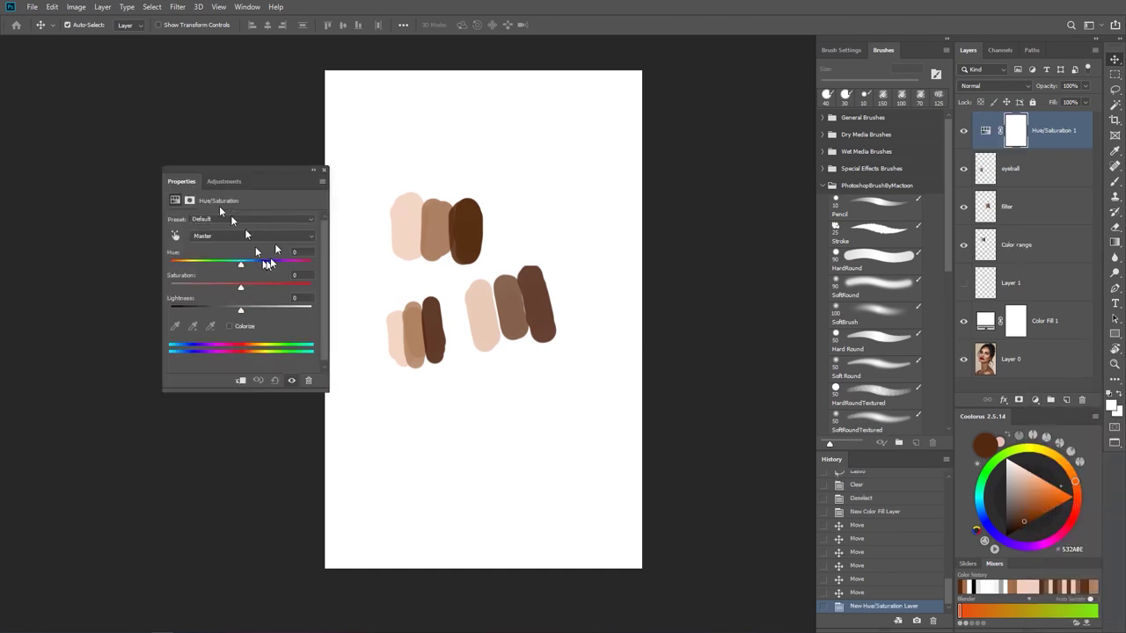
pyautogui.moveTo(269, 186); pyautogui.dragTo(234, 125)
pyautogui.moveTo(206, 203); pyautogui.dragTo(209, 204)
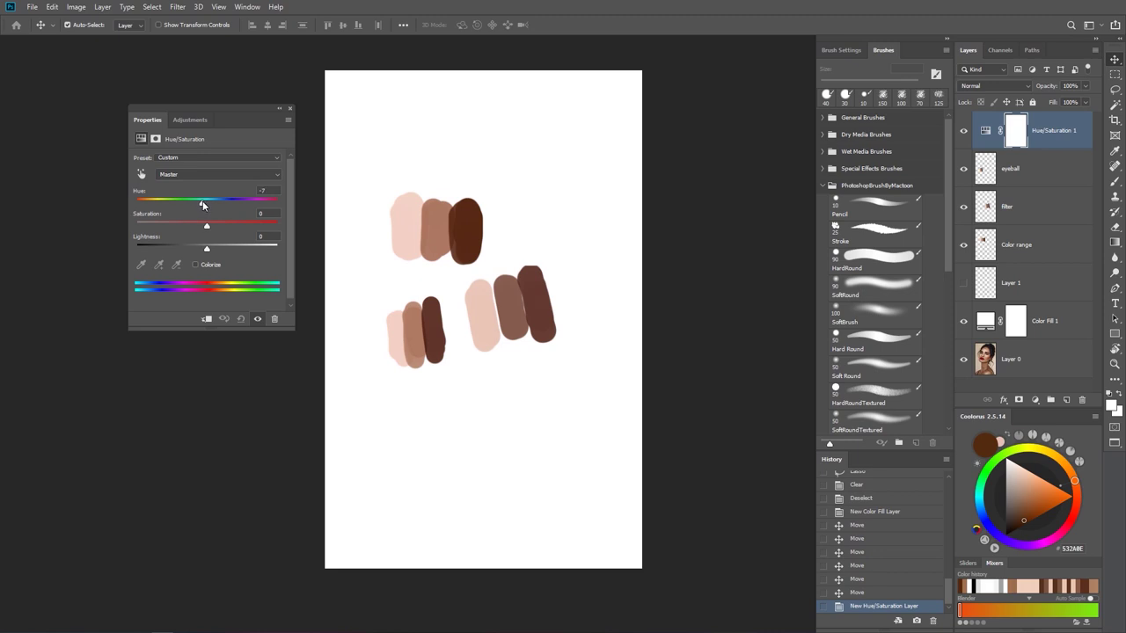
pyautogui.moveTo(207, 226); pyautogui.dragTo(220, 228)
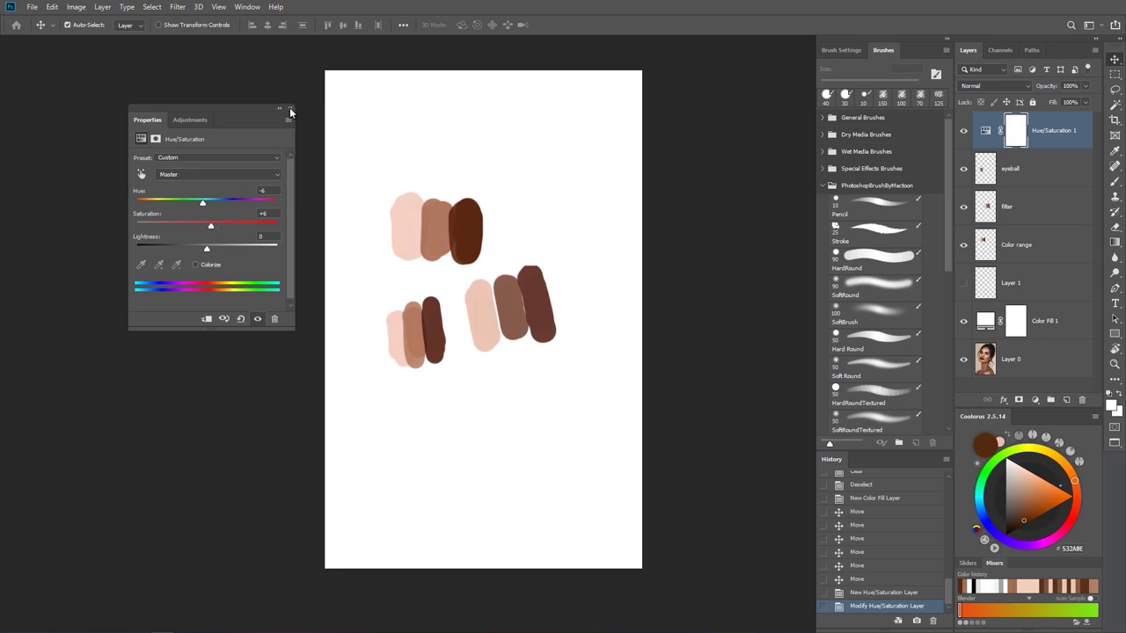
pyautogui.click(289, 110)
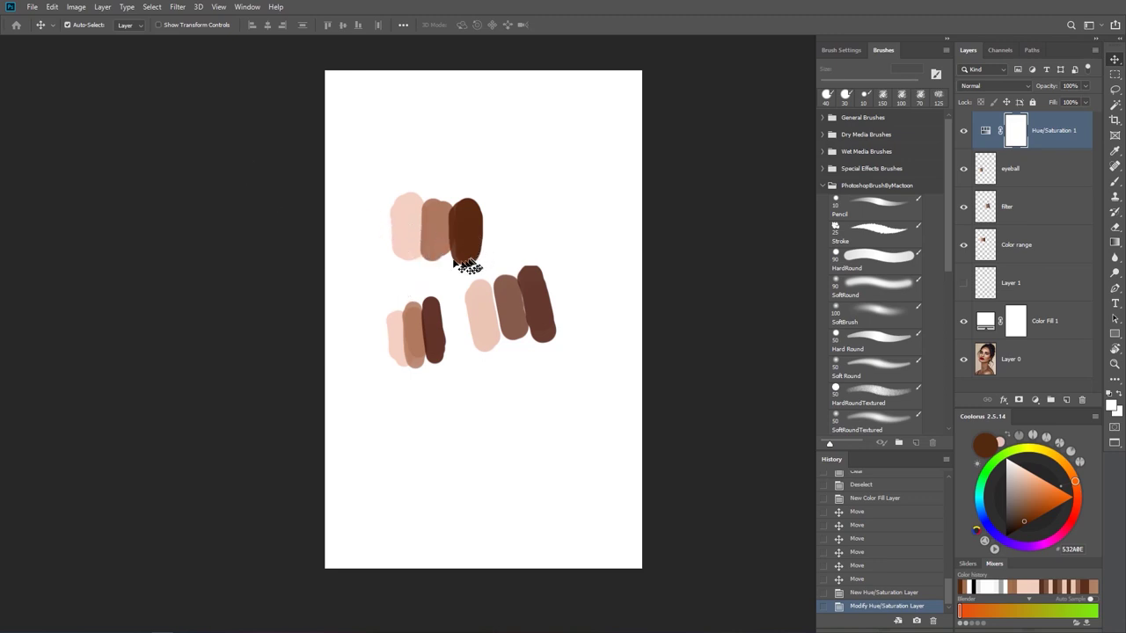
pyautogui.press('b')
pyautogui.press('x')
pyautogui.keyDown('alt'); pyautogui.click(408, 220); pyautogui.keyUp('alt')
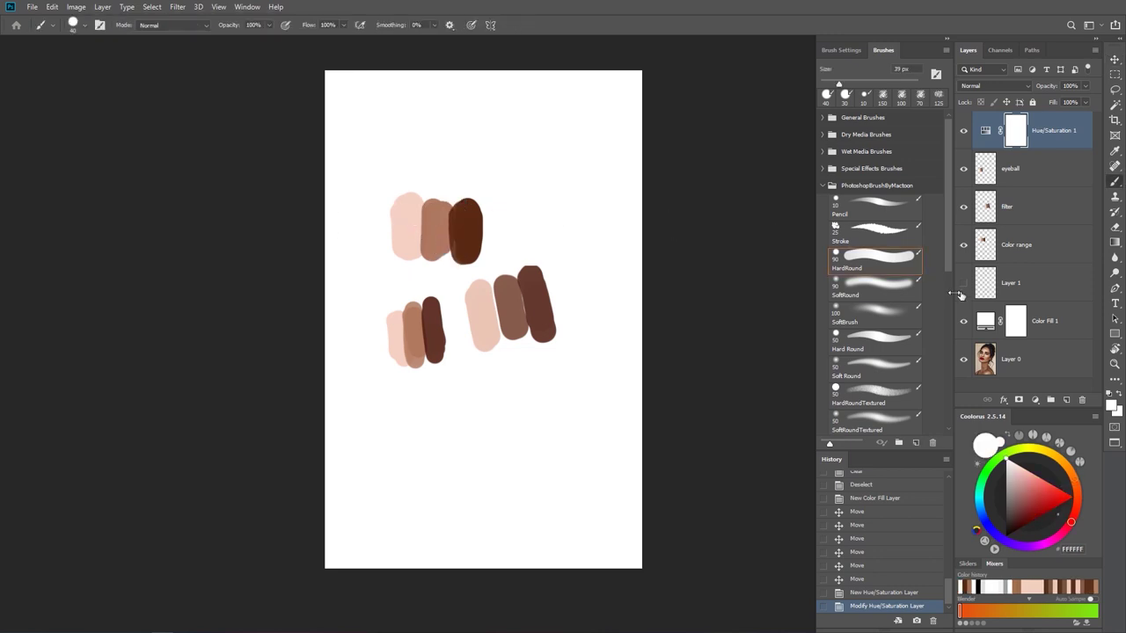
# On the eyeball layer, sample the palette's light tone, pick a lighter pink and paint a stroke beside the palette's light end
pyautogui.click(1016, 183)
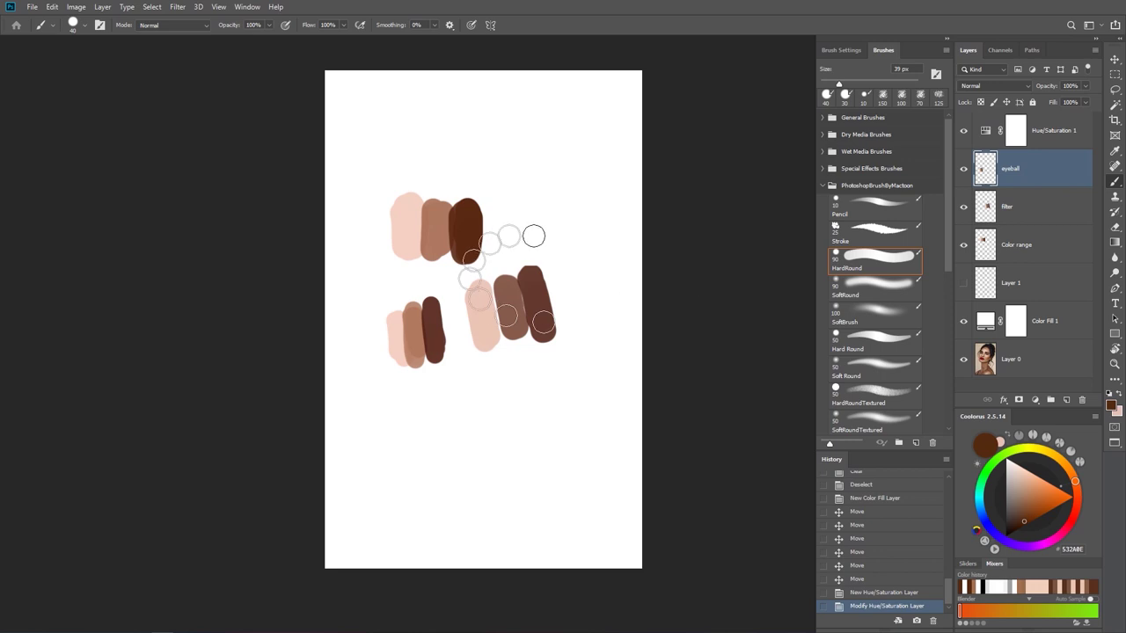
pyautogui.press('v')
pyautogui.press('Escape')
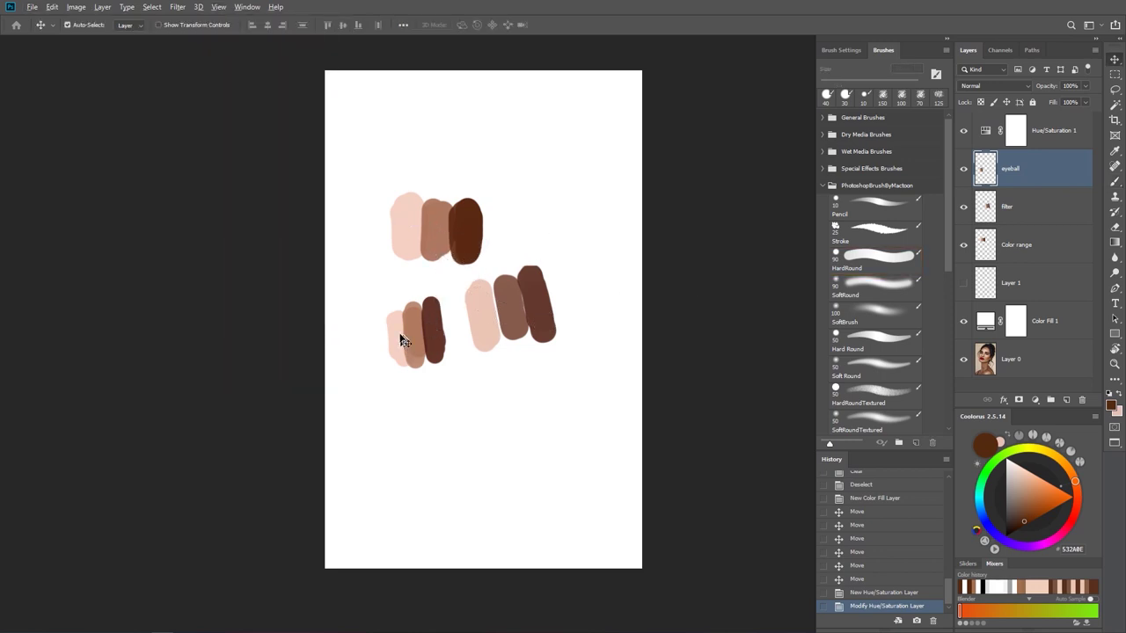
pyautogui.press('b')
pyautogui.keyDown('alt'); pyautogui.click(400, 329); pyautogui.keyUp('alt')
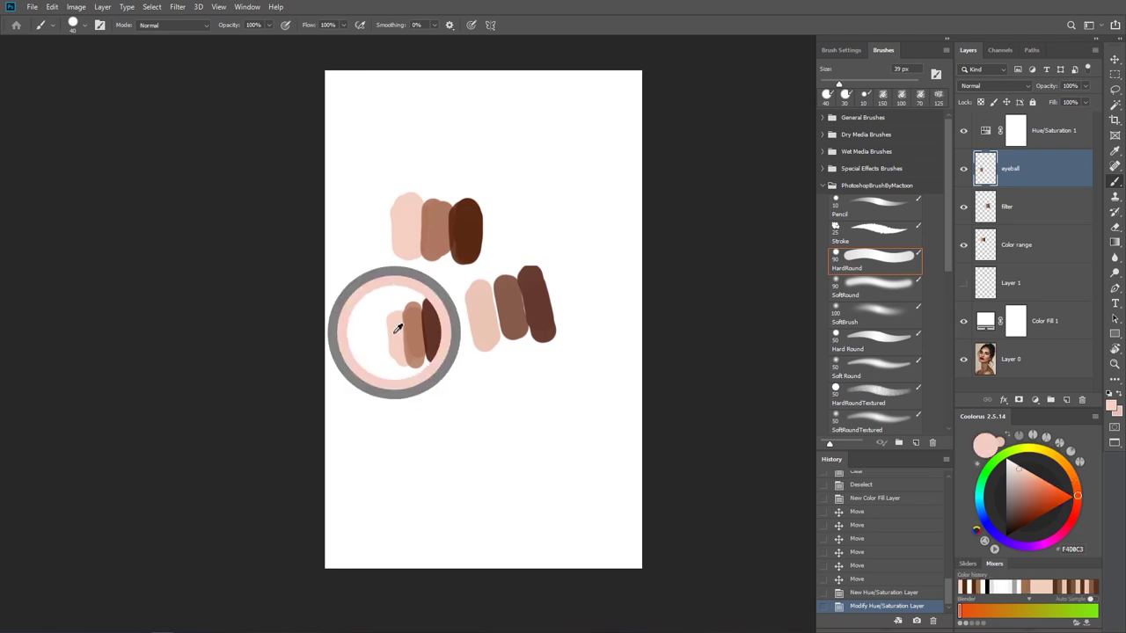
pyautogui.click(1016, 468)
pyautogui.moveTo(377, 324); pyautogui.dragTo(380, 368)
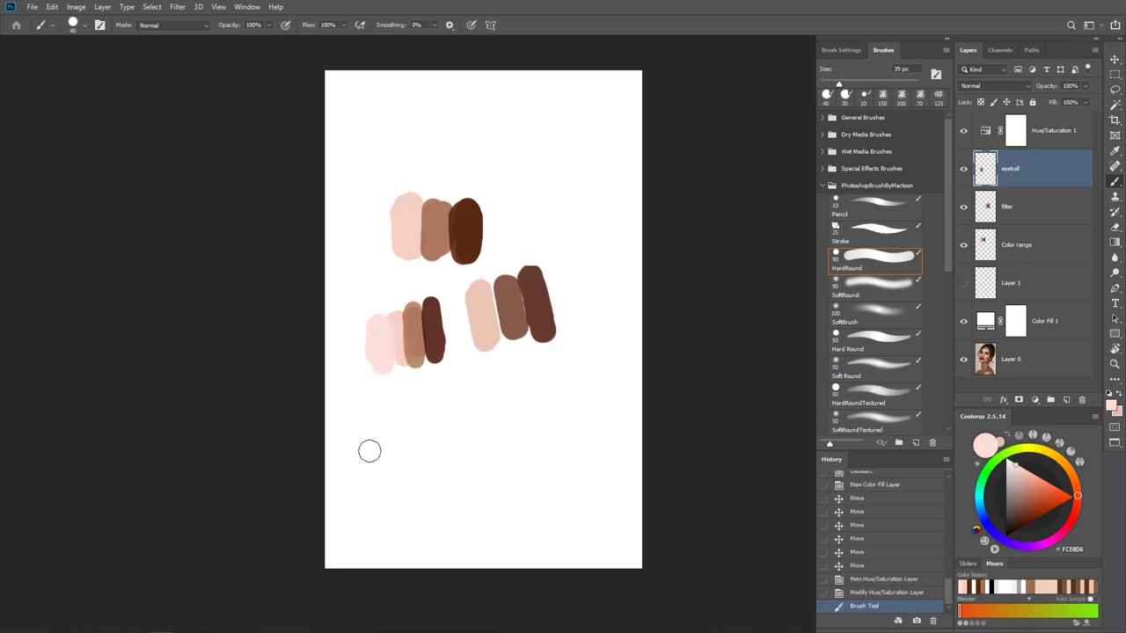